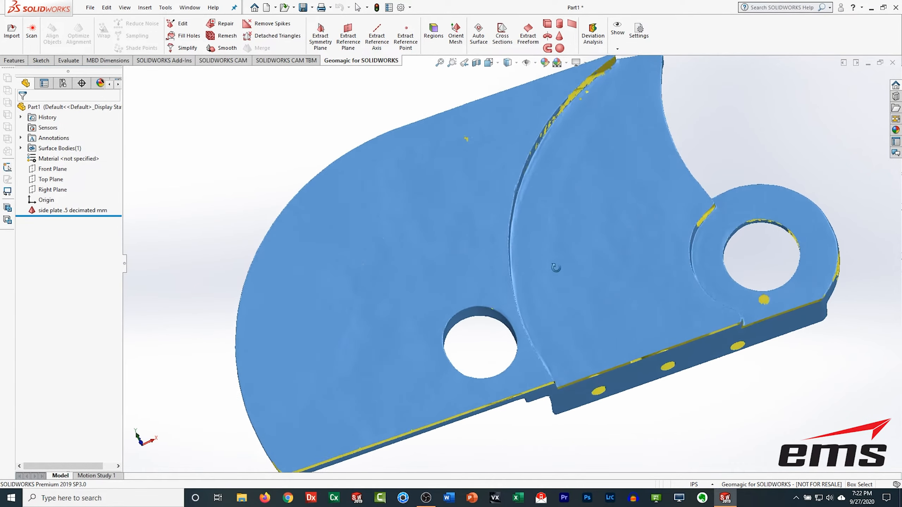
Step: Segment the scanned mesh into regions with curvature sensitivity 73 and connecting region width 30
scroll(544, 244, up, 1)
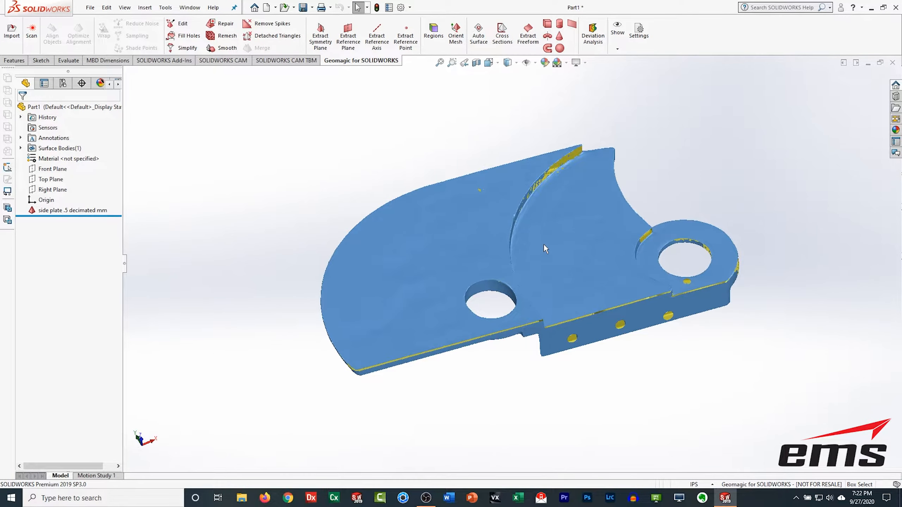
scroll(525, 238, down, 1)
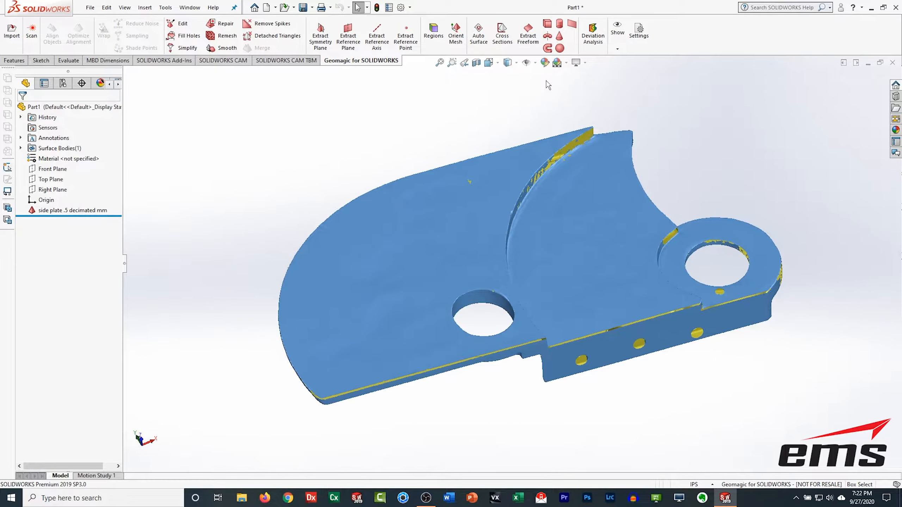
click(433, 31)
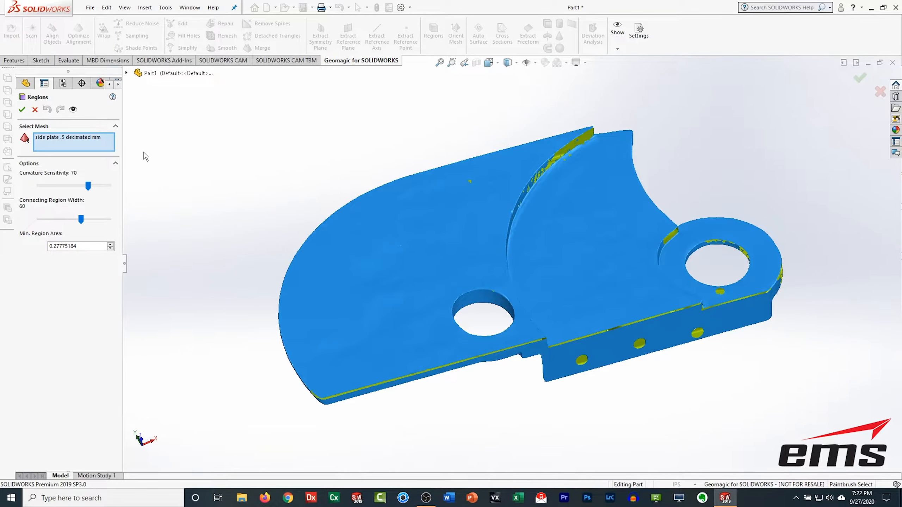
drag(81, 221, 61, 221)
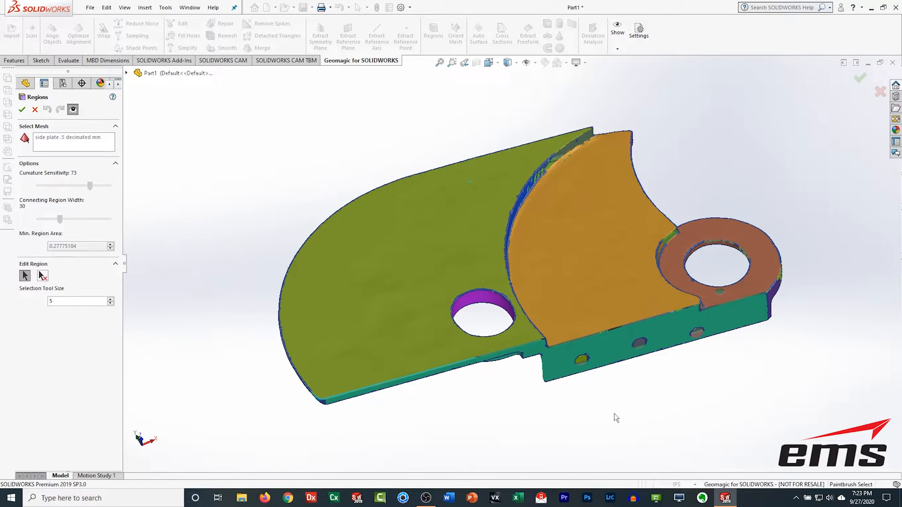
middle_drag(616, 418, 549, 238)
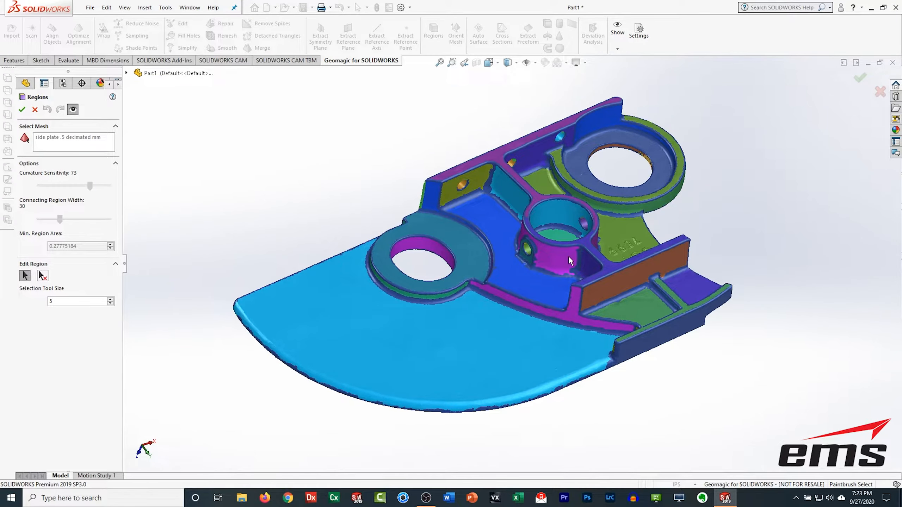
click(22, 110)
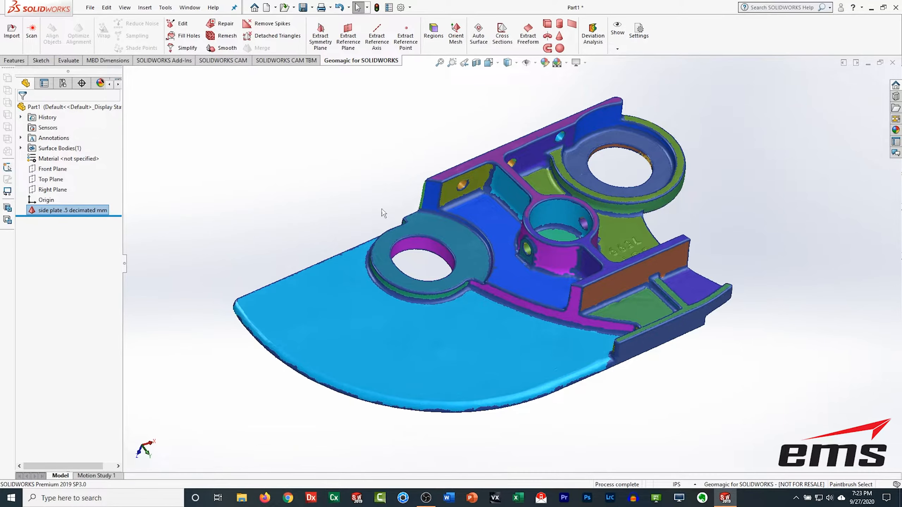
Step: Extract a reference plane from the plate's large flat face region
middle_drag(505, 114, 497, 375)
middle_drag(357, 346, 489, 279)
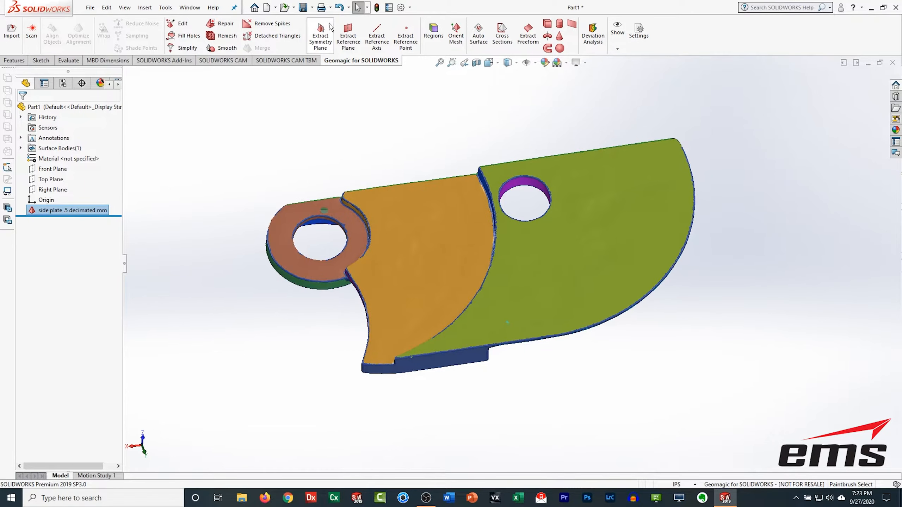
click(353, 36)
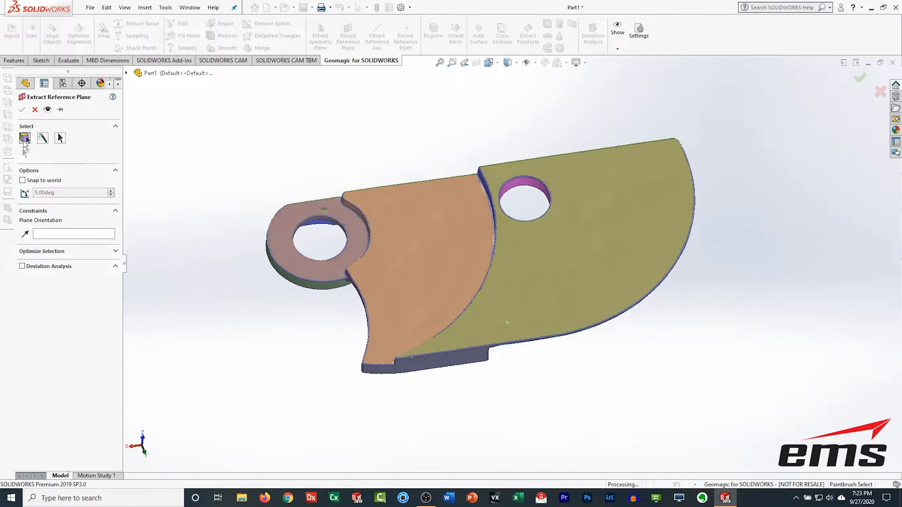
click(25, 138)
click(593, 178)
middle_drag(565, 396, 592, 342)
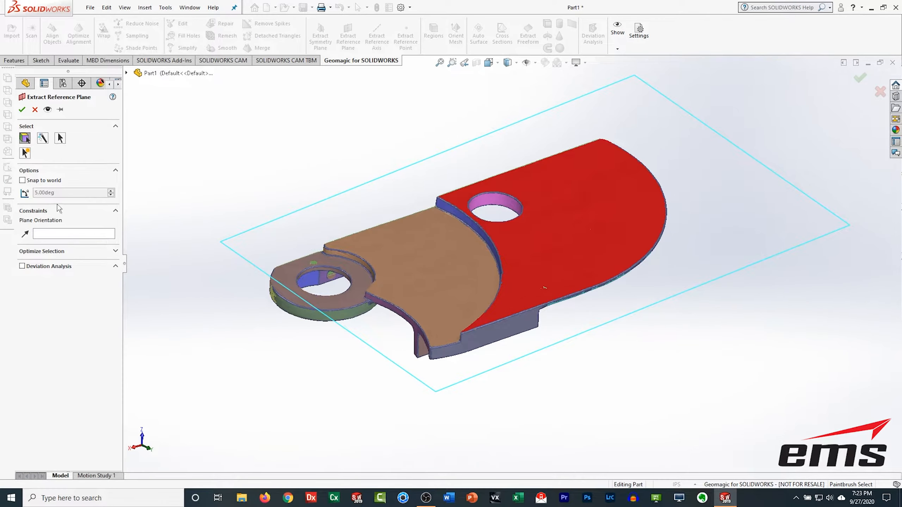
click(22, 109)
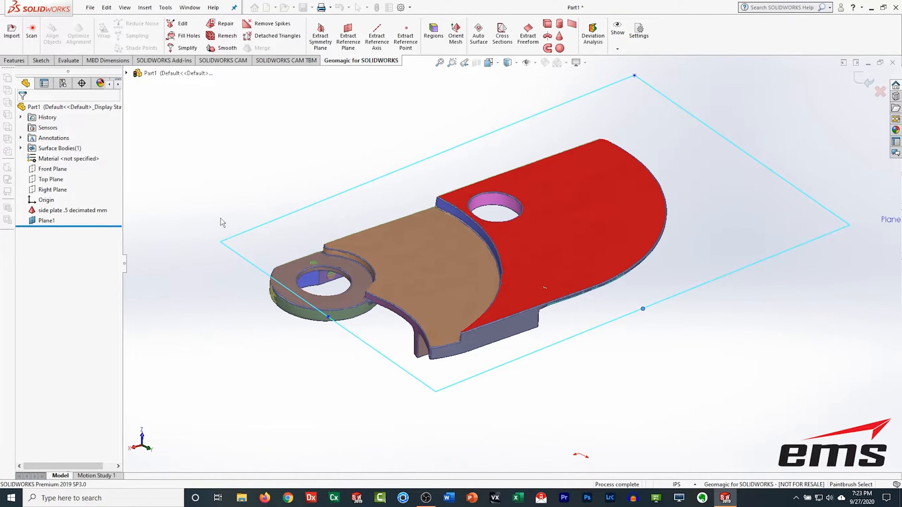
middle_drag(435, 201, 639, 281)
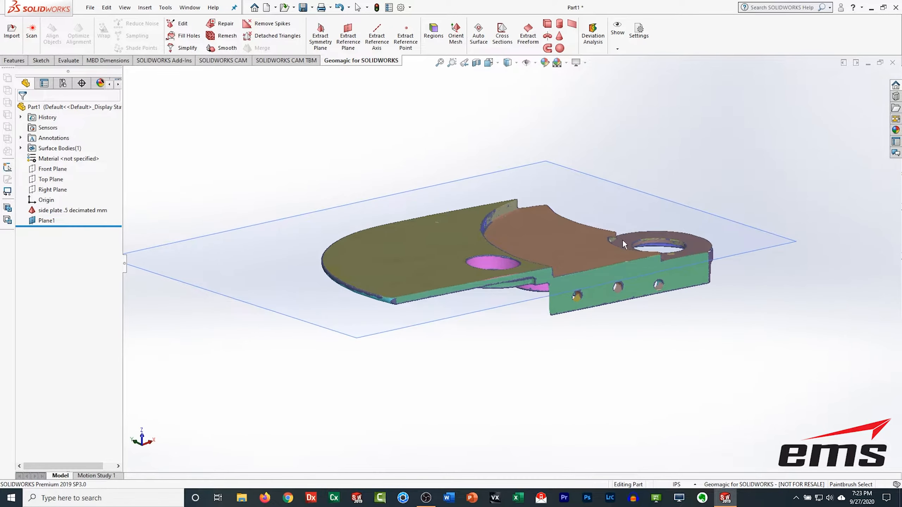
click(434, 32)
click(634, 286)
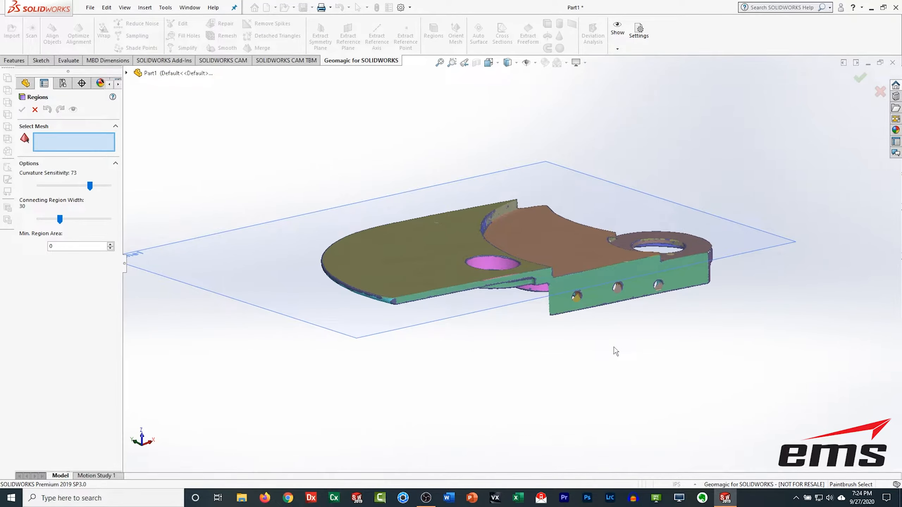
click(34, 110)
Step: Extract a second reference plane from the plate's flat side wall region
click(348, 38)
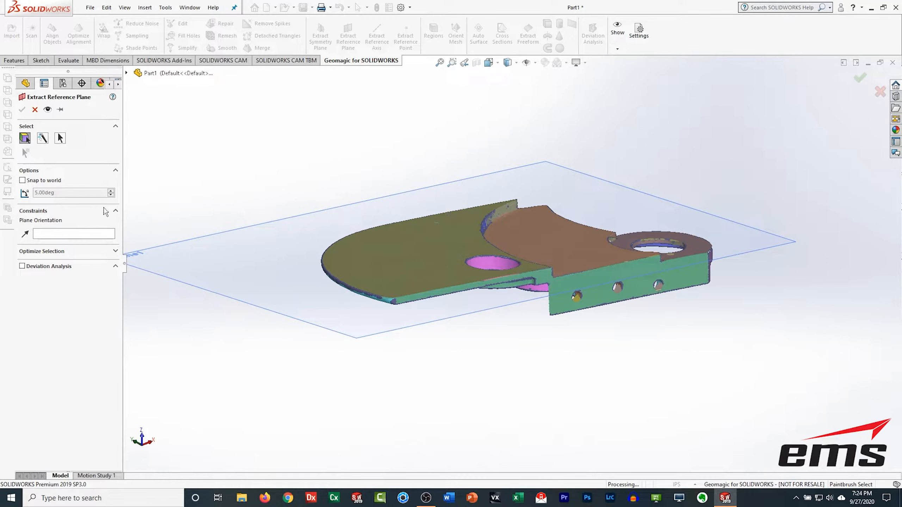
click(640, 291)
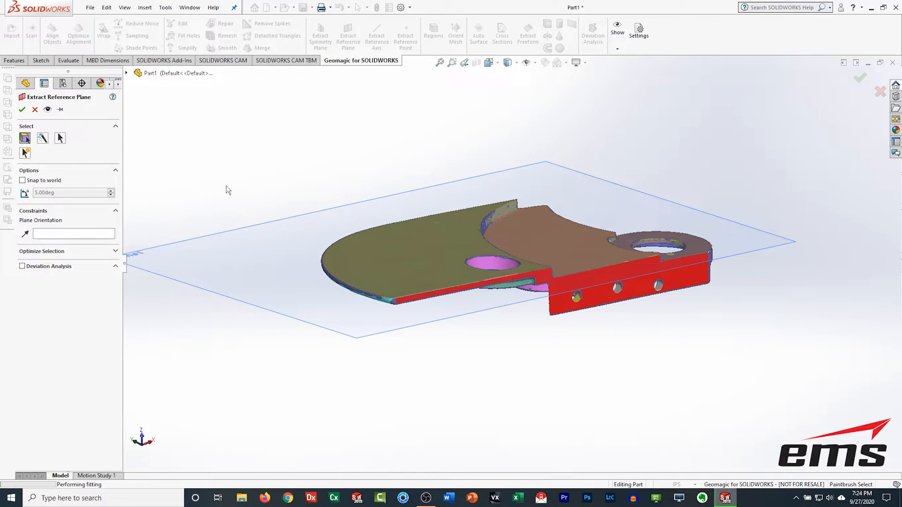
click(23, 110)
Step: Orient the mesh to the world coordinate system using Plane2 as the X axis and Plane1 as the Y axis
middle_drag(219, 183, 360, 225)
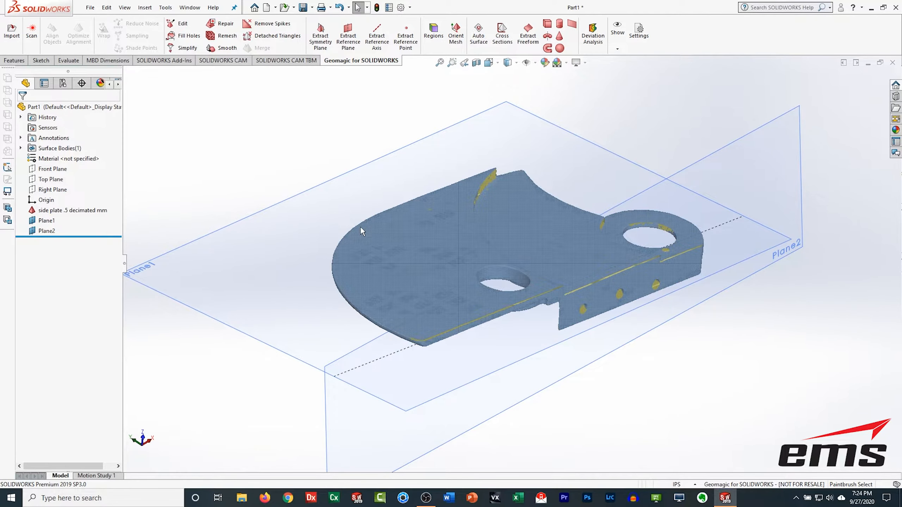
scroll(390, 245, up, 2)
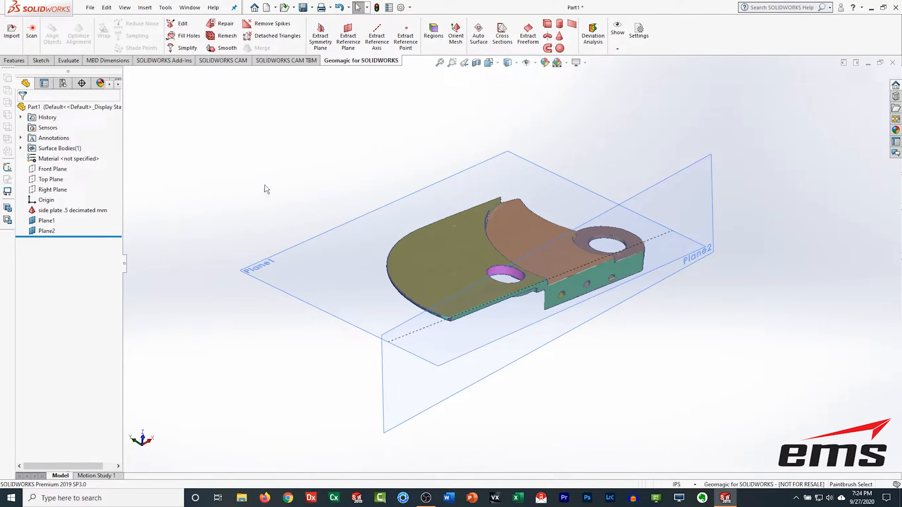
middle_drag(574, 308, 549, 342)
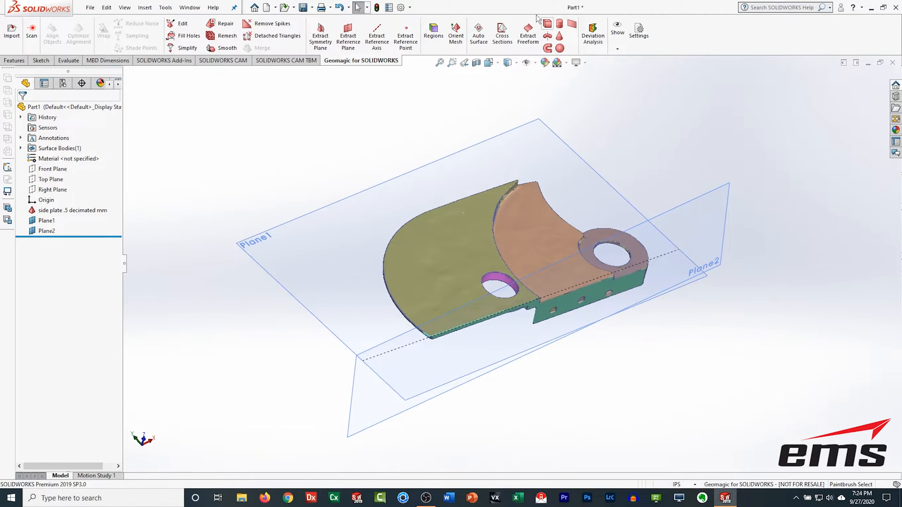
click(461, 33)
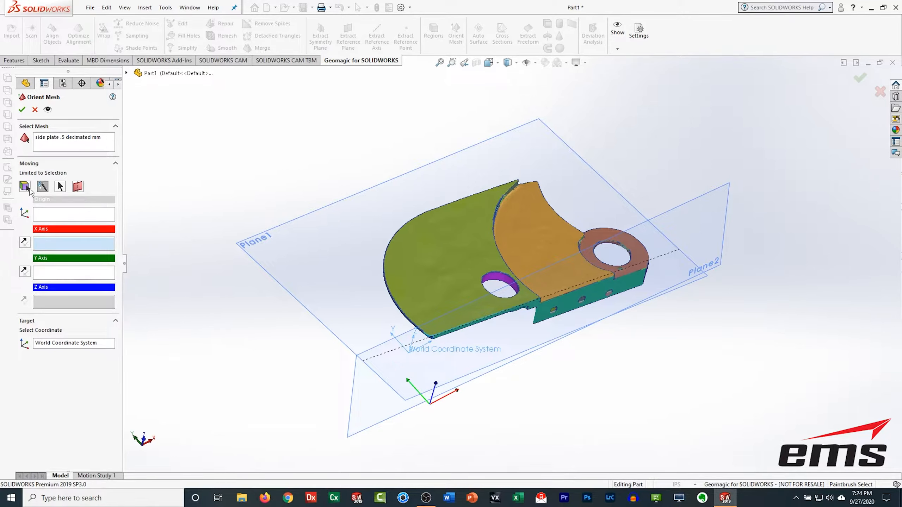
click(374, 403)
click(62, 279)
click(302, 259)
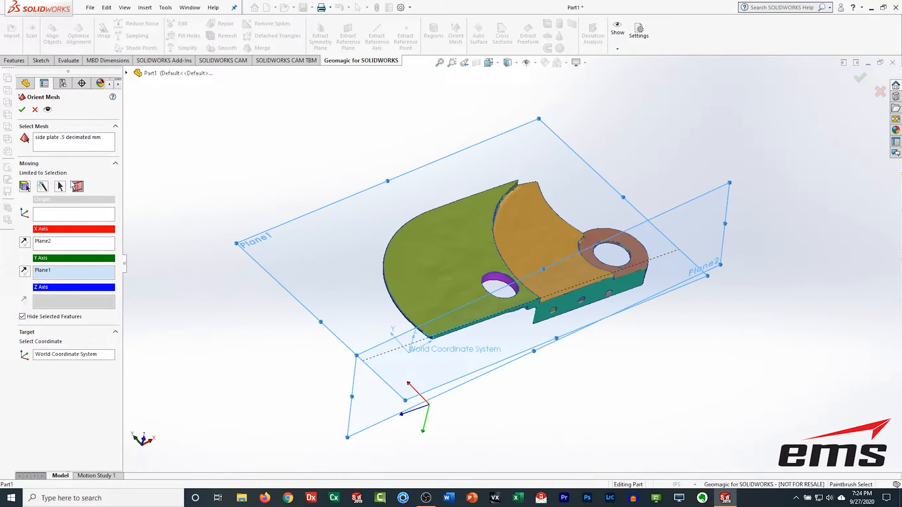
click(21, 110)
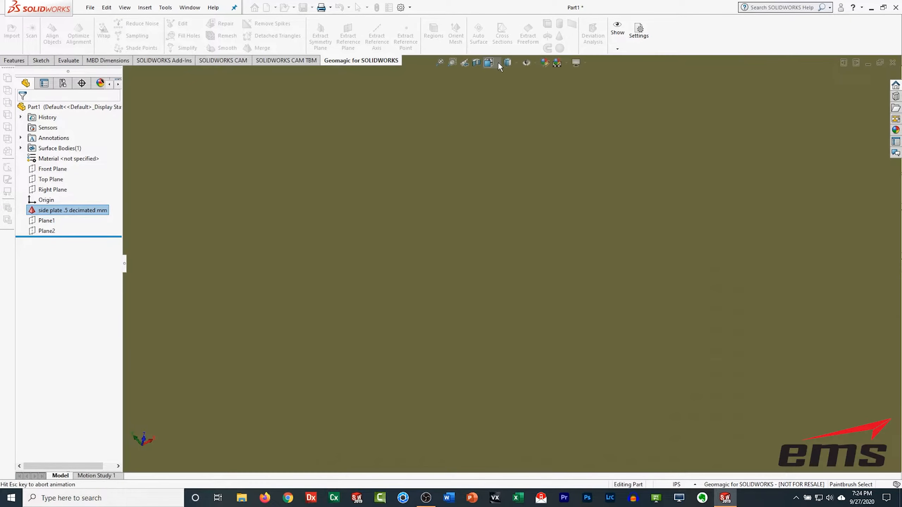
Step: Check the aligned mesh in the standard front and right views
click(507, 62)
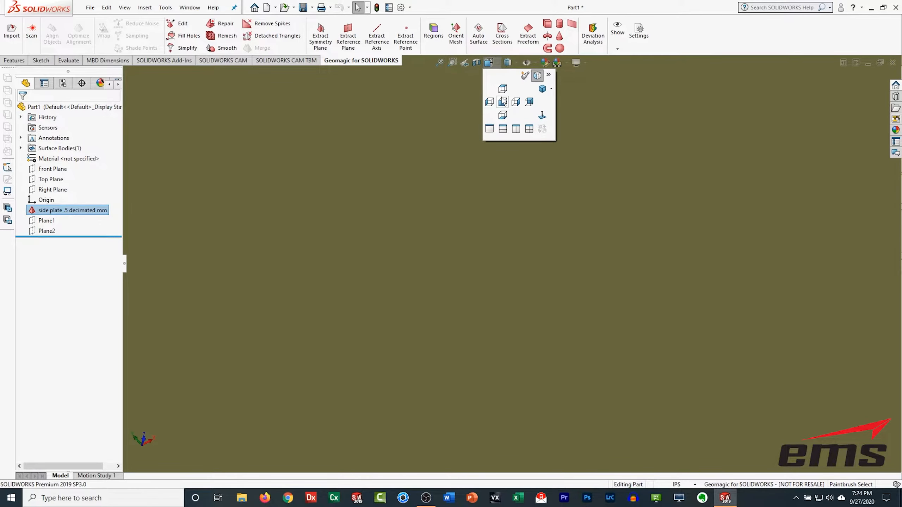
click(503, 102)
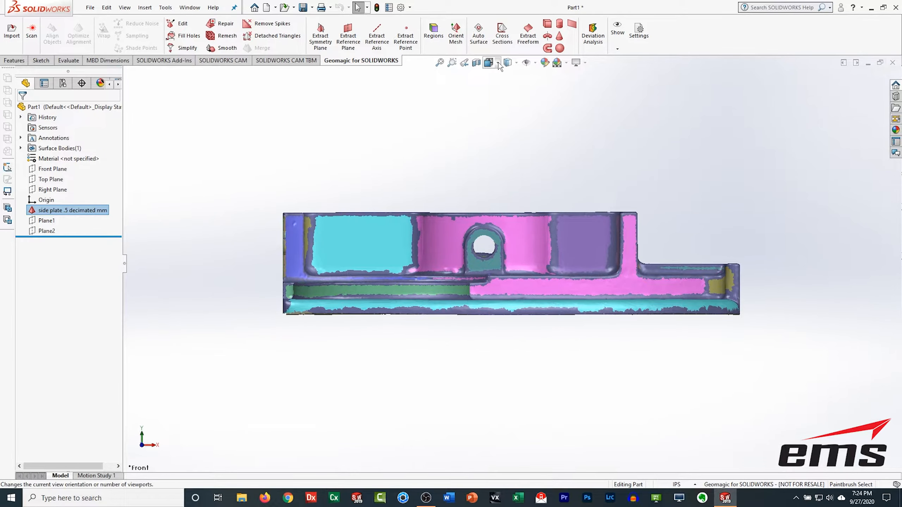
click(497, 66)
click(498, 62)
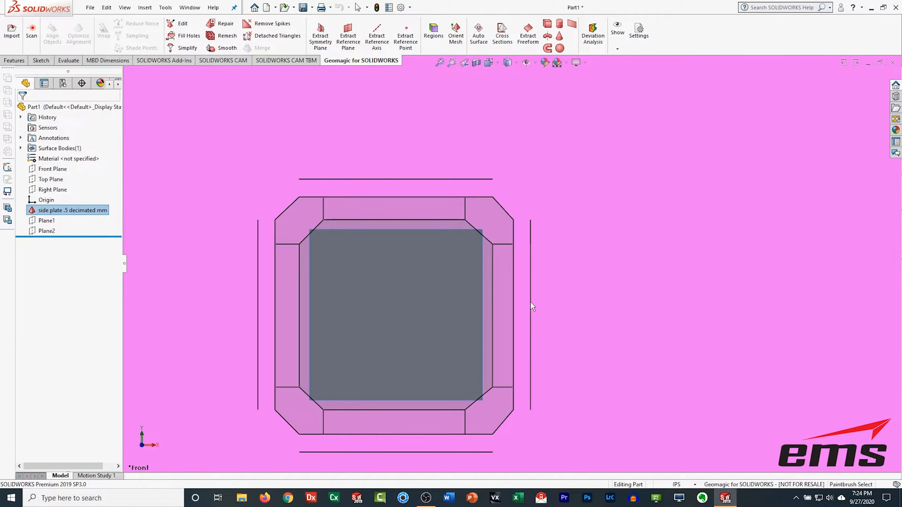
middle_drag(539, 242, 483, 292)
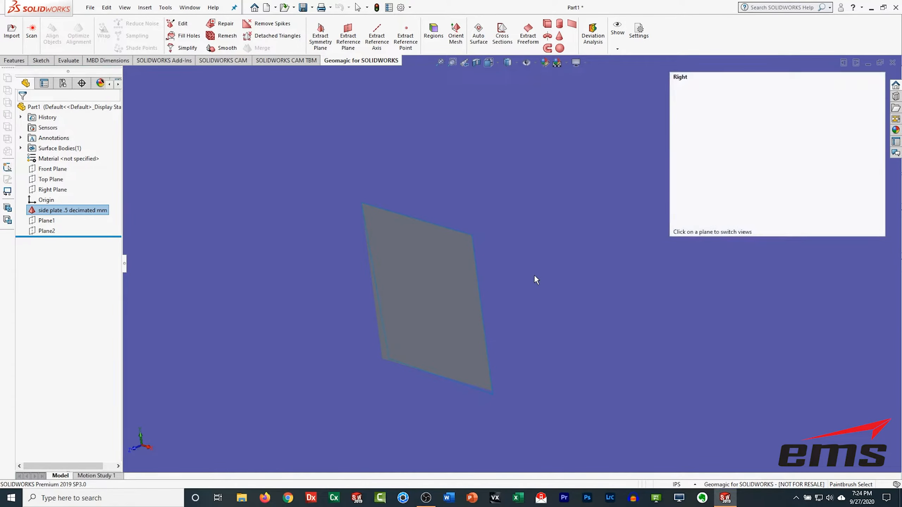
click(534, 274)
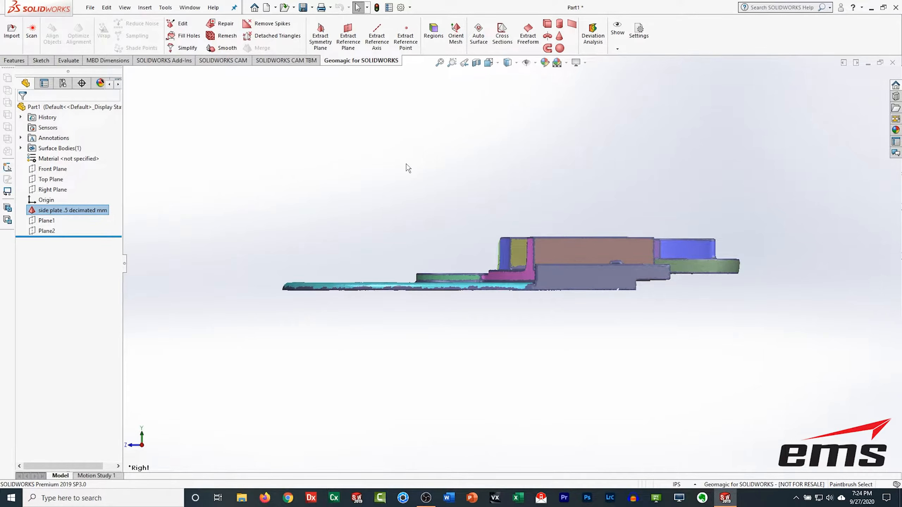
Step: Zoom and orbit around the aligned mesh to inspect its orientation and regions
middle_drag(634, 261, 485, 376)
scroll(465, 313, down, 1)
scroll(520, 314, up, 3)
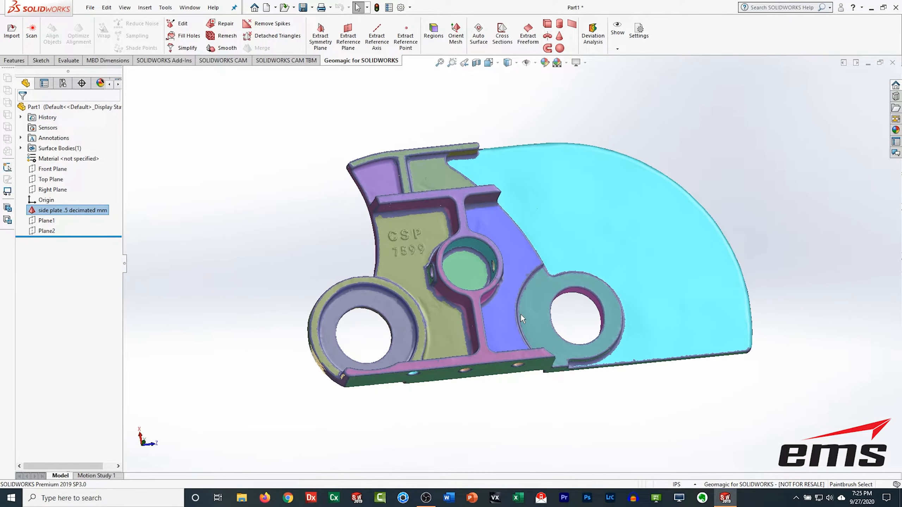
mouse_move(552, 317)
middle_down()
mouse_move(521, 251)
mouse_move(598, 253)
mouse_move(568, 248)
mouse_move(531, 210)
mouse_move(529, 167)
mouse_move(532, 181)
middle_up()
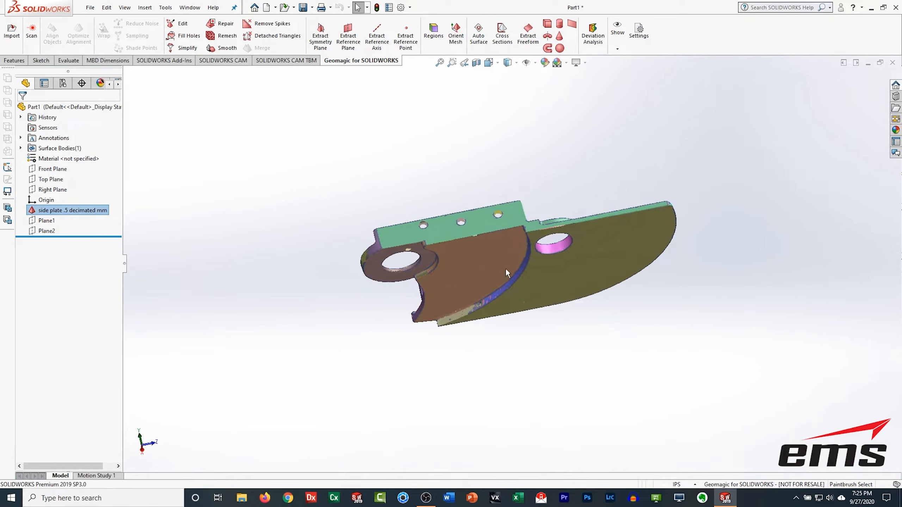
mouse_move(436, 264)
middle_down()
mouse_move(598, 251)
mouse_move(560, 408)
mouse_move(545, 299)
mouse_move(583, 292)
mouse_move(584, 263)
mouse_move(553, 233)
mouse_move(591, 210)
middle_up()
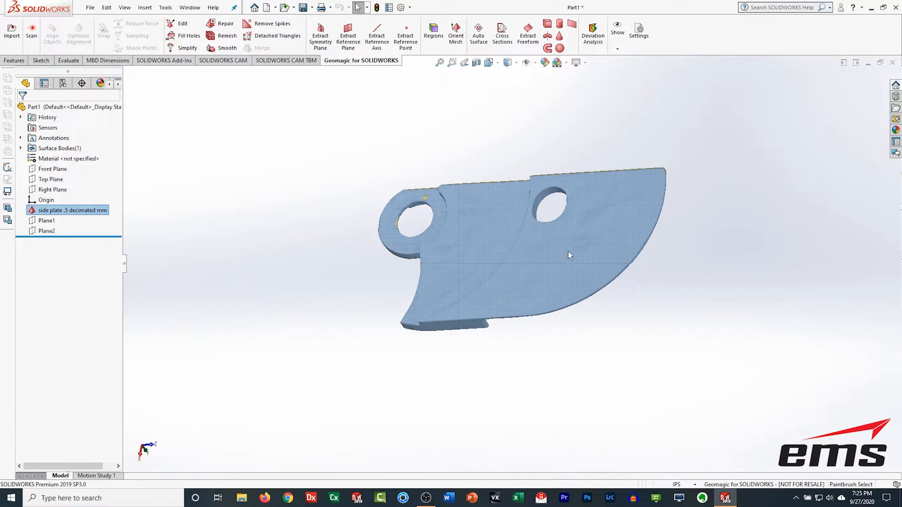
middle_drag(490, 207, 490, 207)
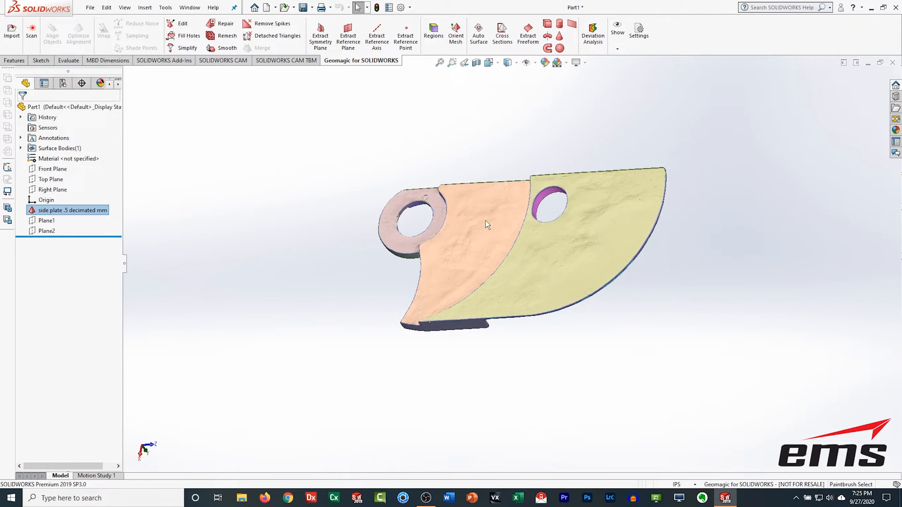
middle_drag(521, 296, 550, 188)
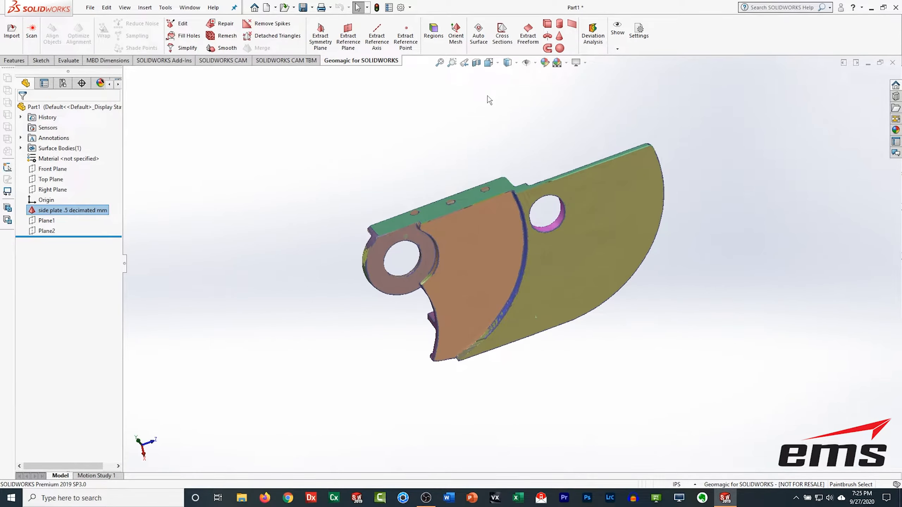
click(507, 43)
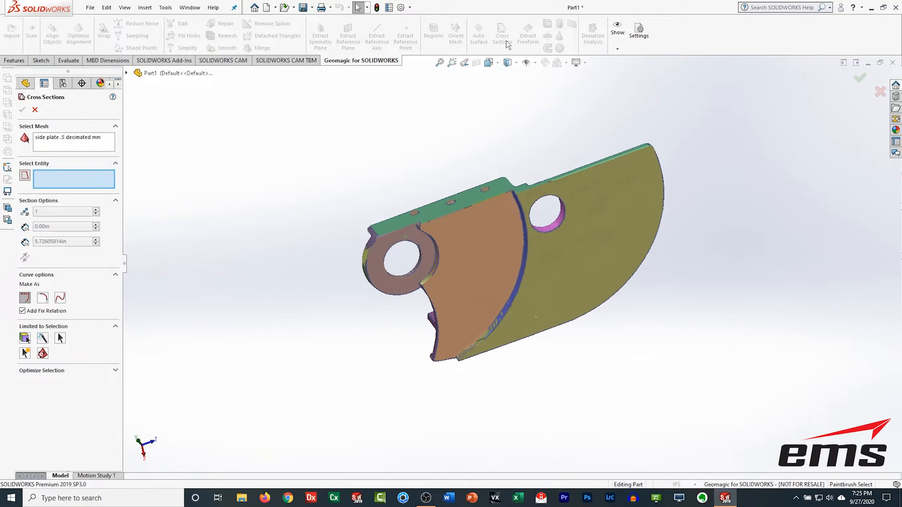
middle_drag(600, 358, 603, 143)
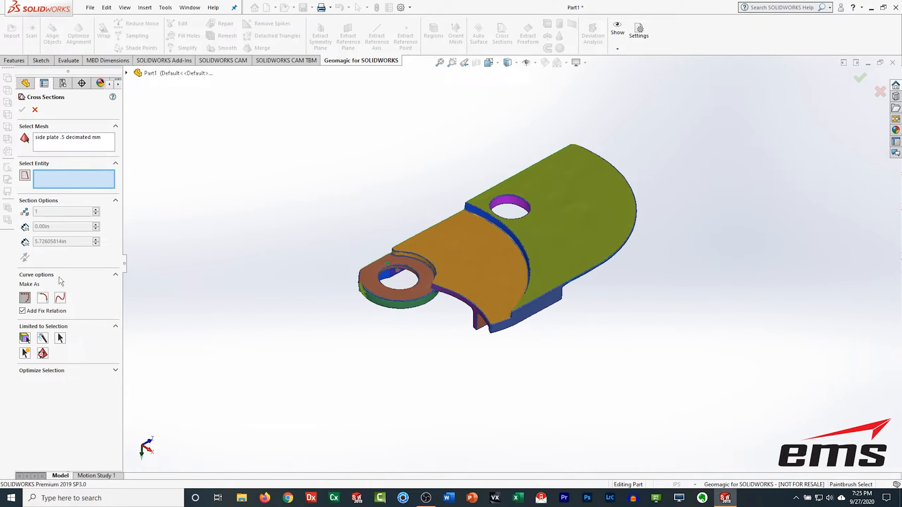
click(35, 110)
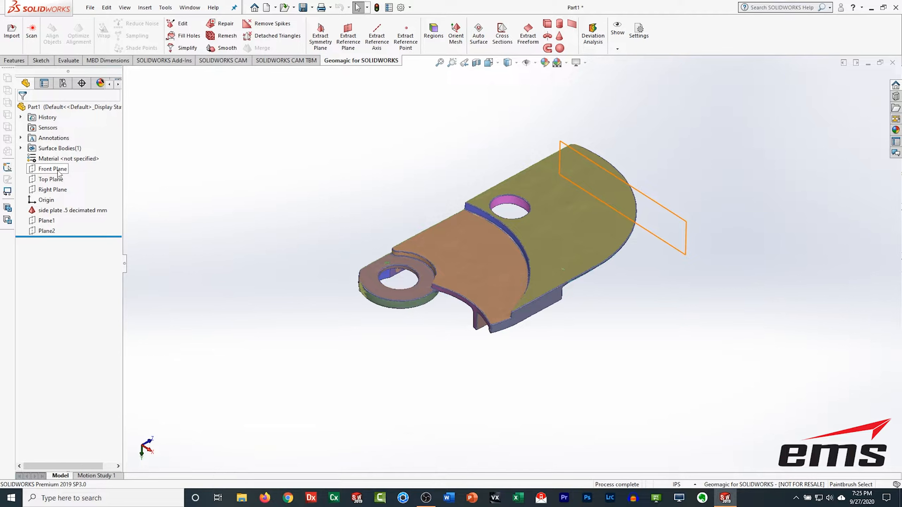
middle_drag(520, 374, 482, 297)
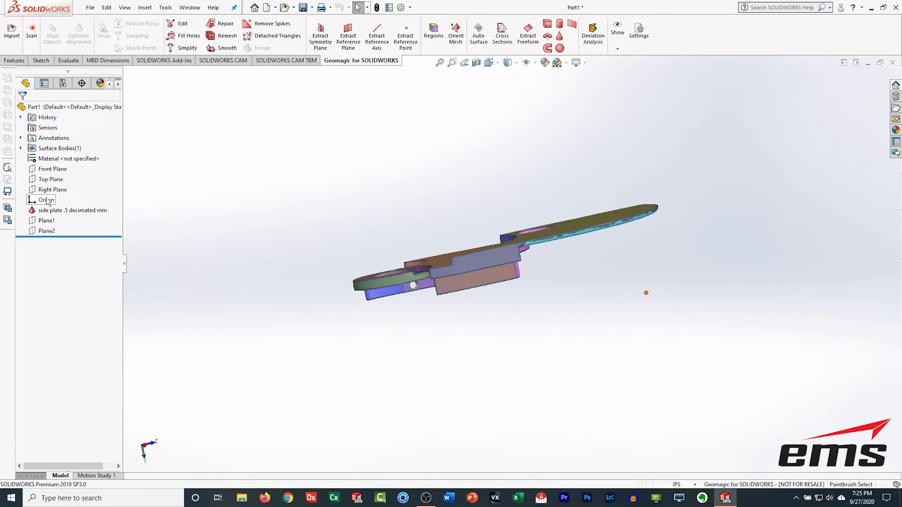
middle_drag(625, 281, 646, 340)
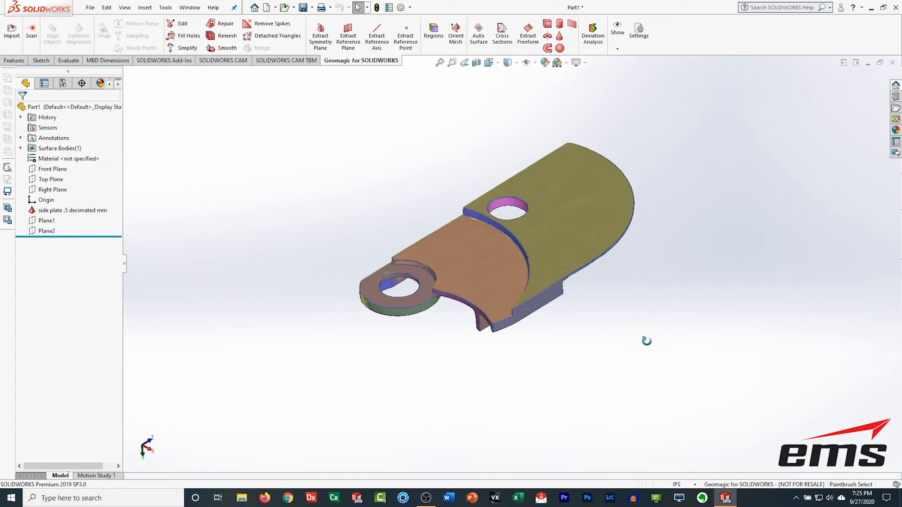
Step: Extract a third reference plane from the plate's large flat top face region
click(348, 37)
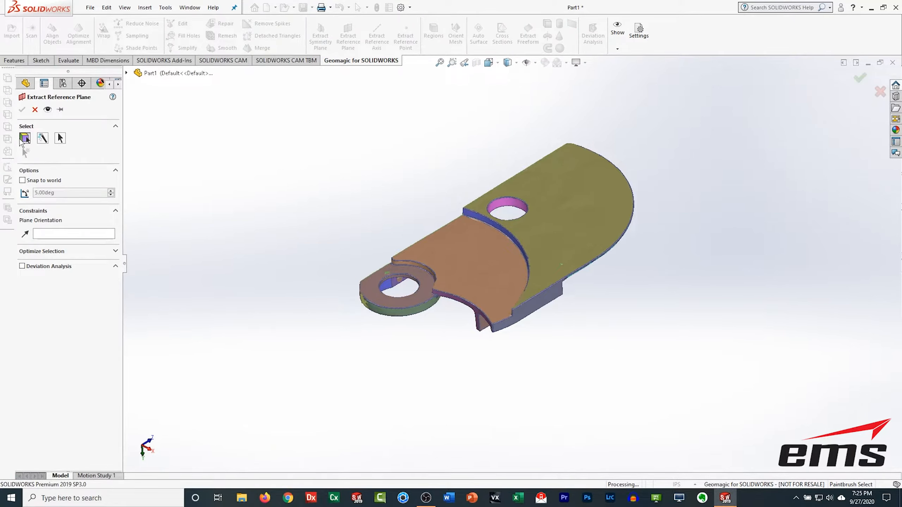
click(545, 215)
click(22, 109)
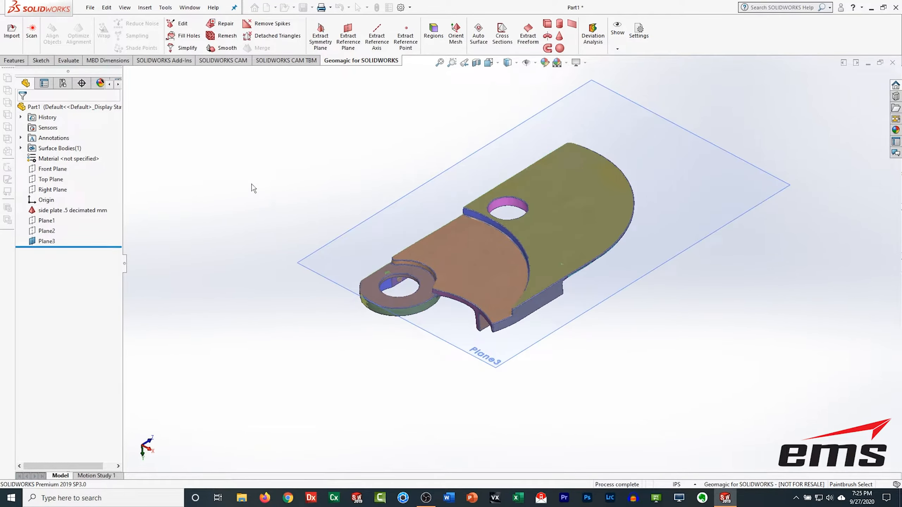
Step: Start Cross Sections of the mesh from Plane3 and set the offset from the reference to 0.05 in
middle_drag(607, 296, 589, 280)
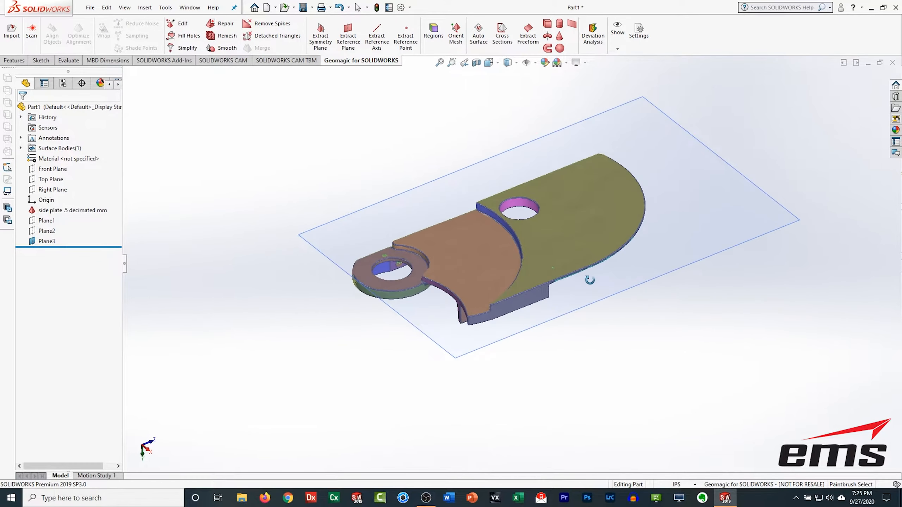
click(501, 34)
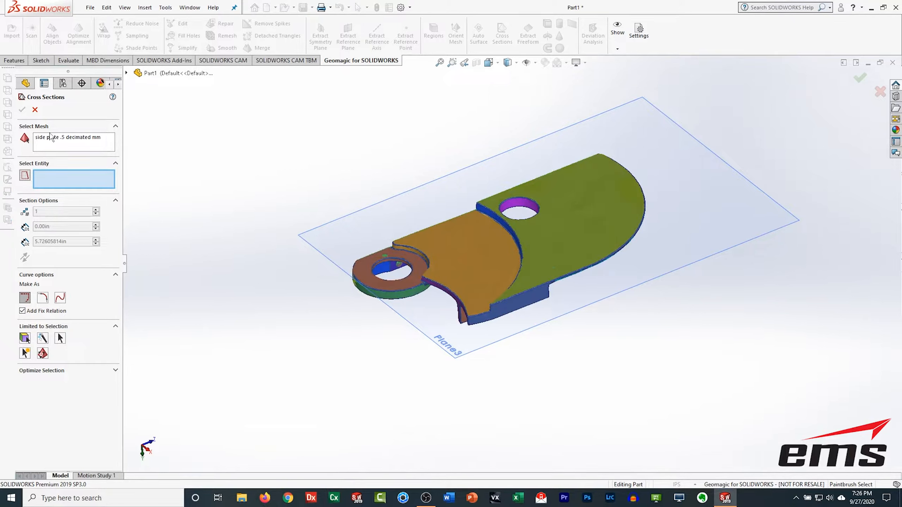
click(394, 215)
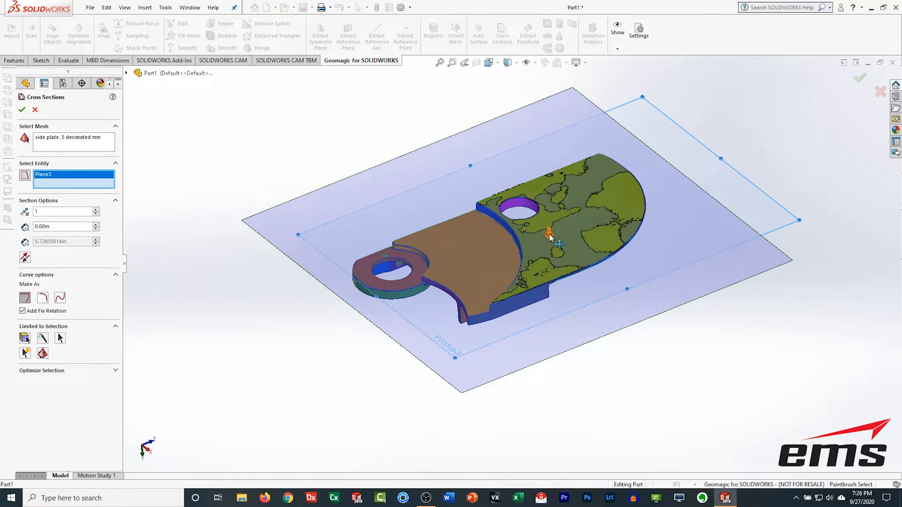
drag(51, 226, 5, 230)
text(.5)
key(Return)
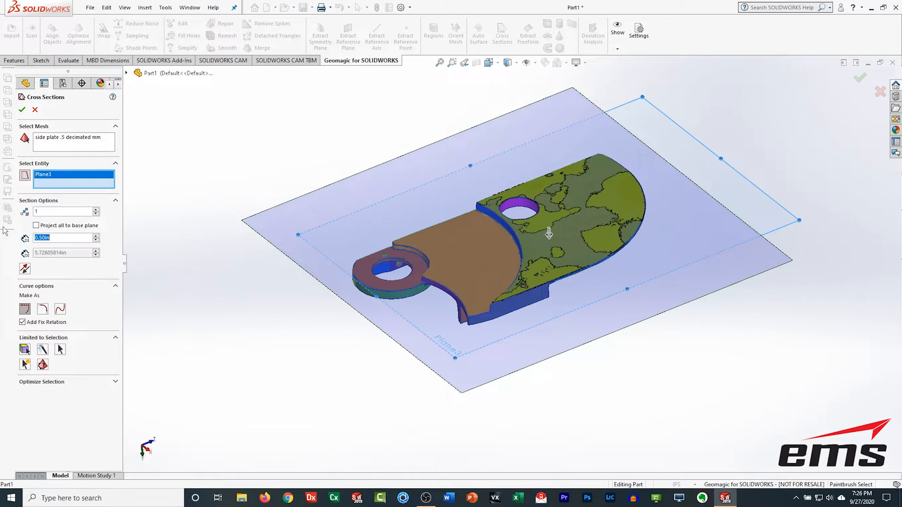
scroll(525, 296, down, 5)
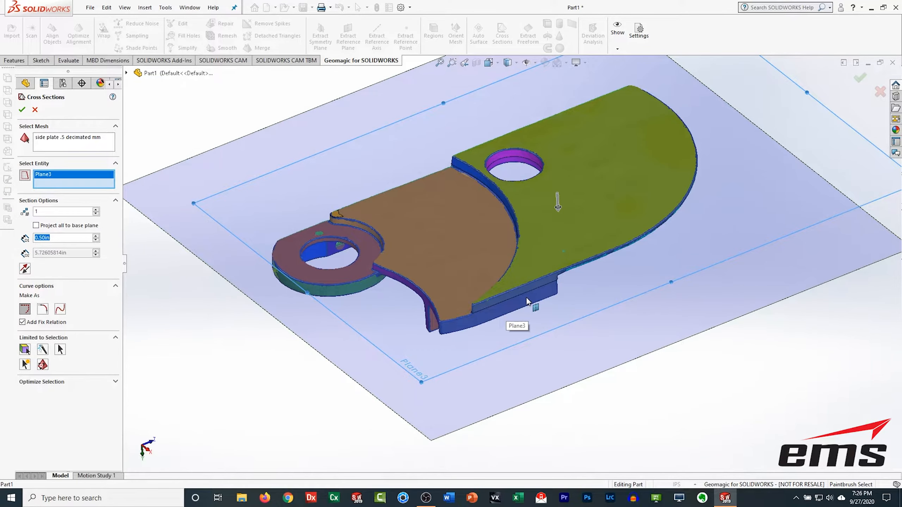
click(54, 237)
drag(54, 237, 1, 237)
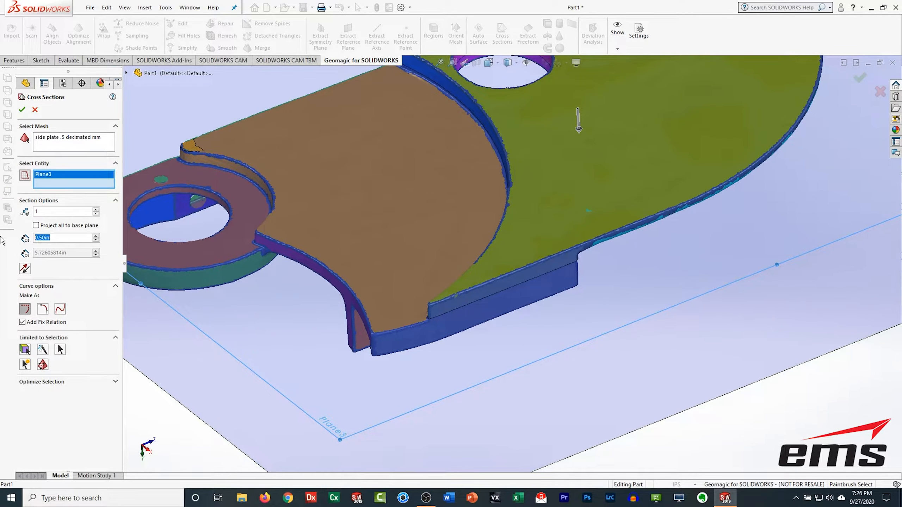
text(.05)
key(Return)
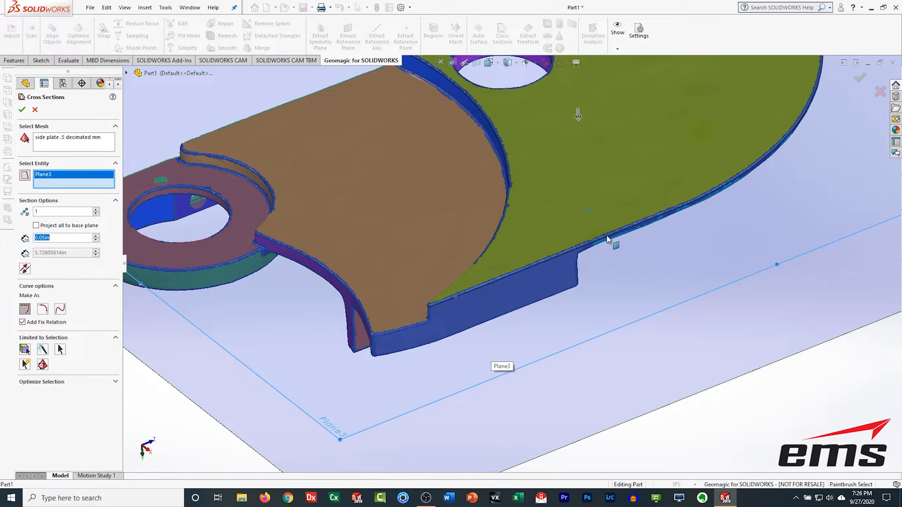
Step: Set the number of cross sections to 5
scroll(553, 259, down, 4)
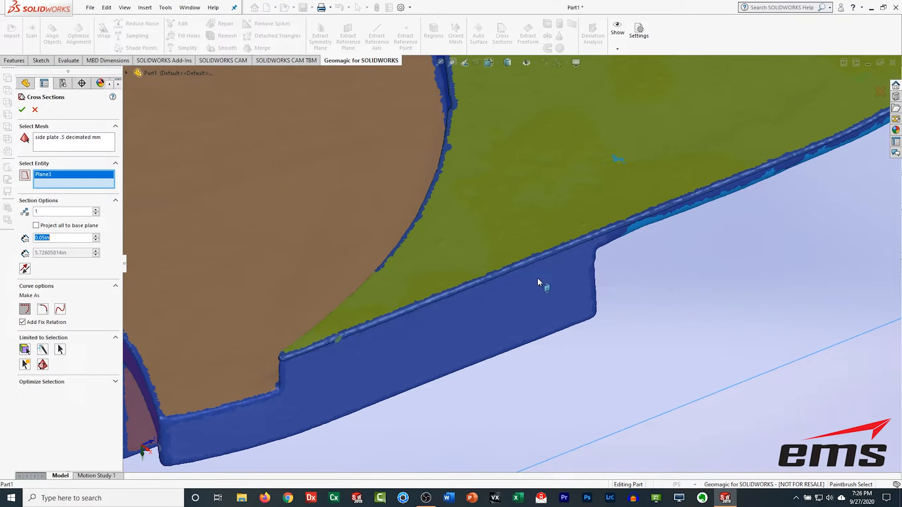
scroll(537, 277, up, 6)
middle_drag(535, 271, 508, 335)
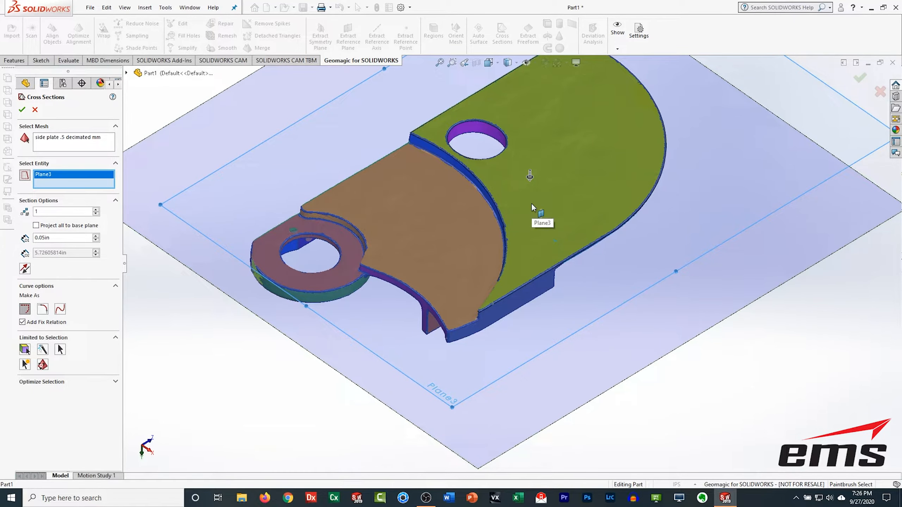
scroll(545, 255, down, 2)
scroll(452, 269, up, 4)
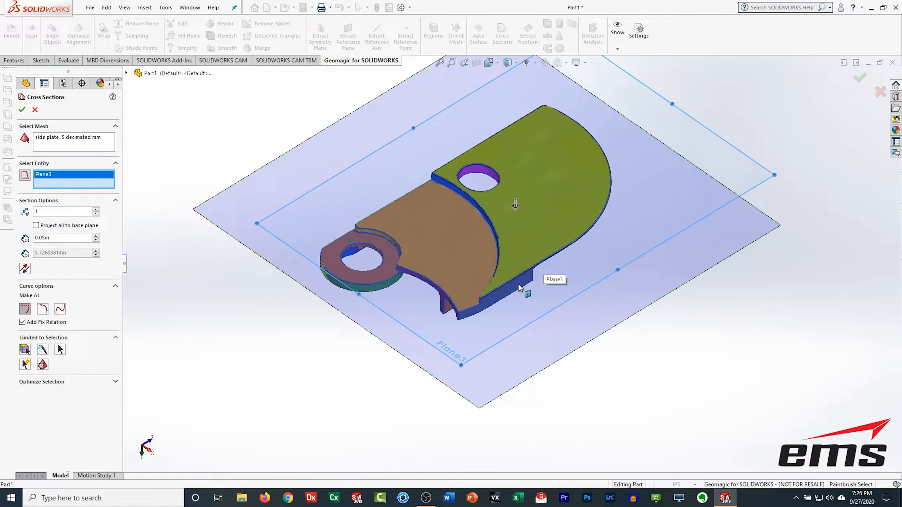
scroll(506, 289, up, 2)
scroll(497, 289, down, 3)
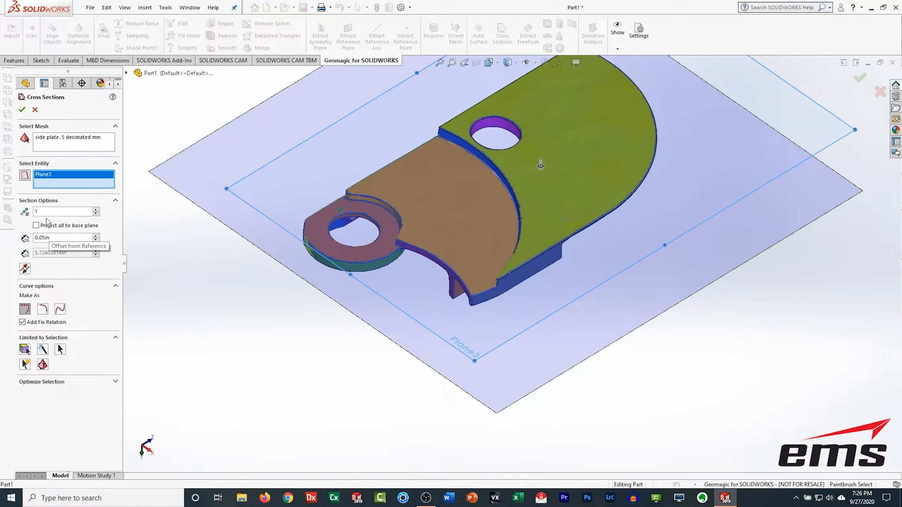
double_click(37, 212)
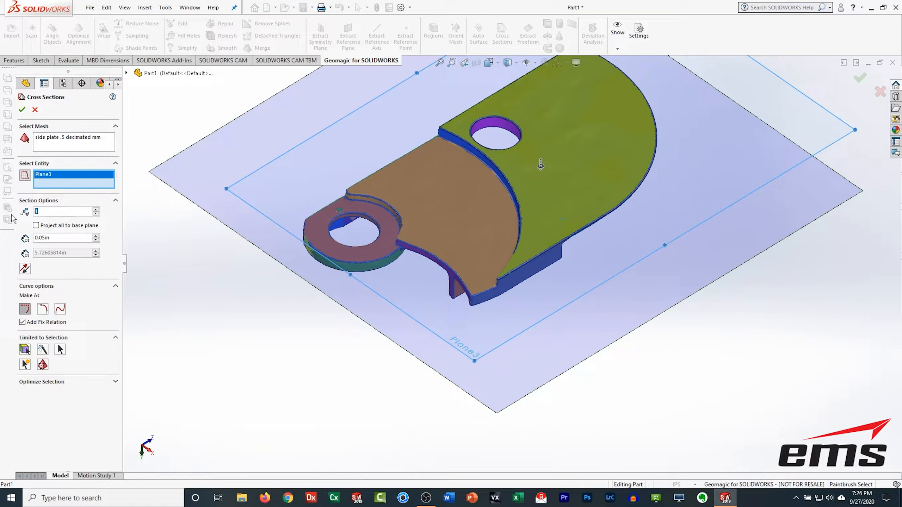
text(5)
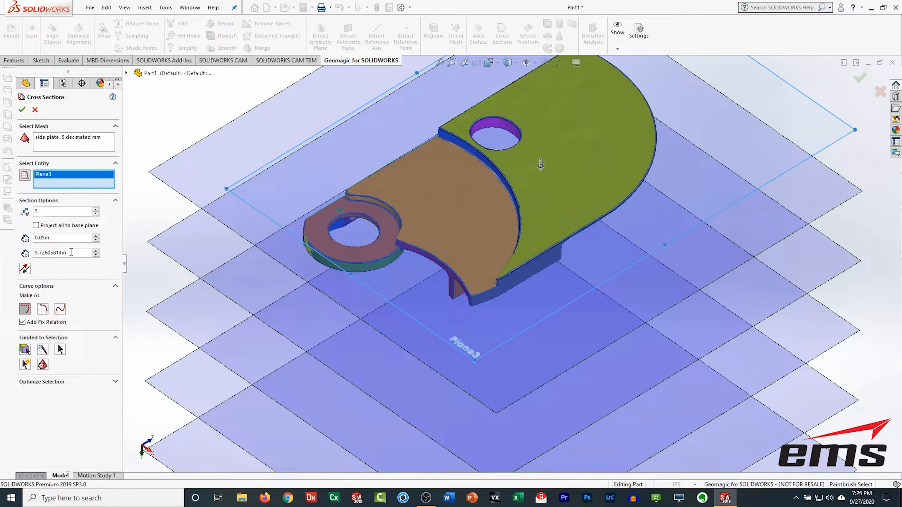
Step: Set the section spacing to 0.35 in and create the cross-section sketches
drag(71, 252, 35, 253)
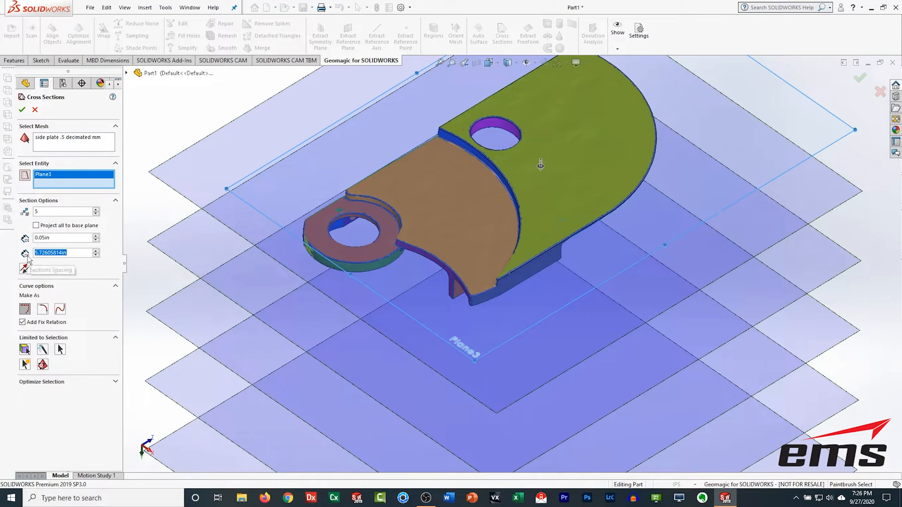
text(.)
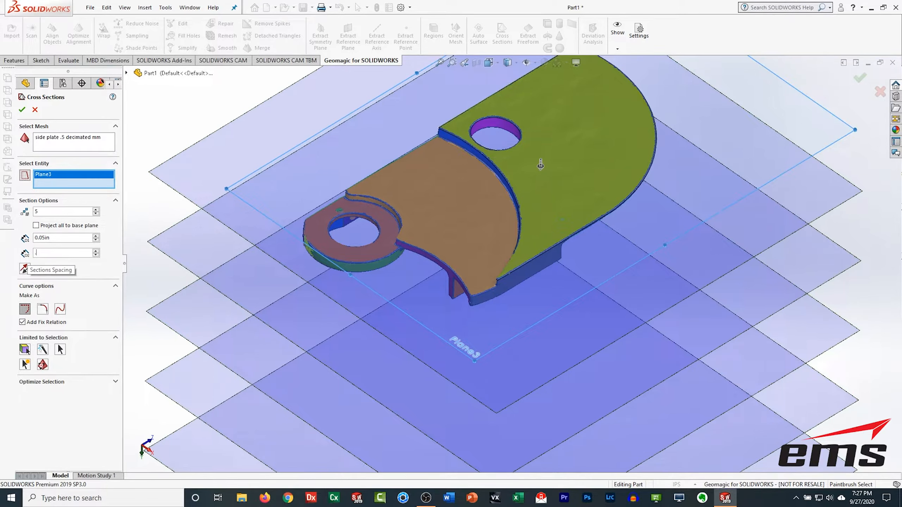
text(1)
key(Return)
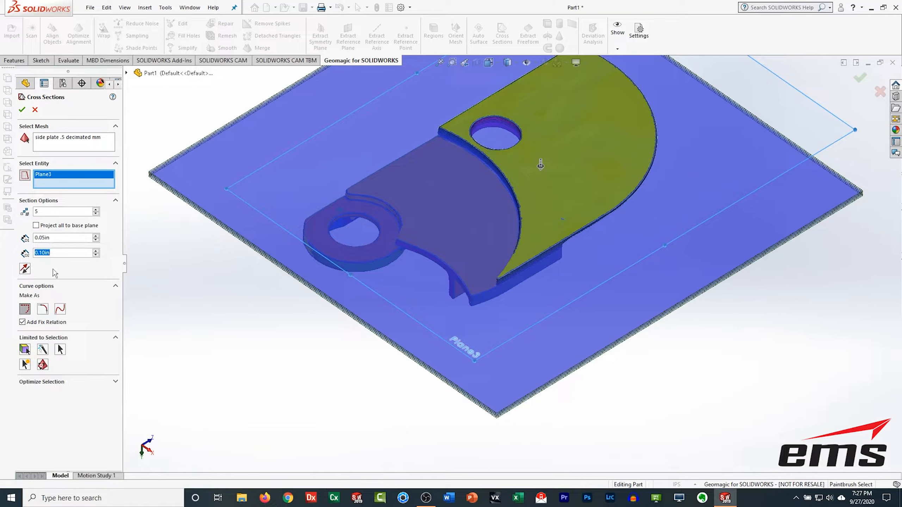
scroll(505, 305, down, 5)
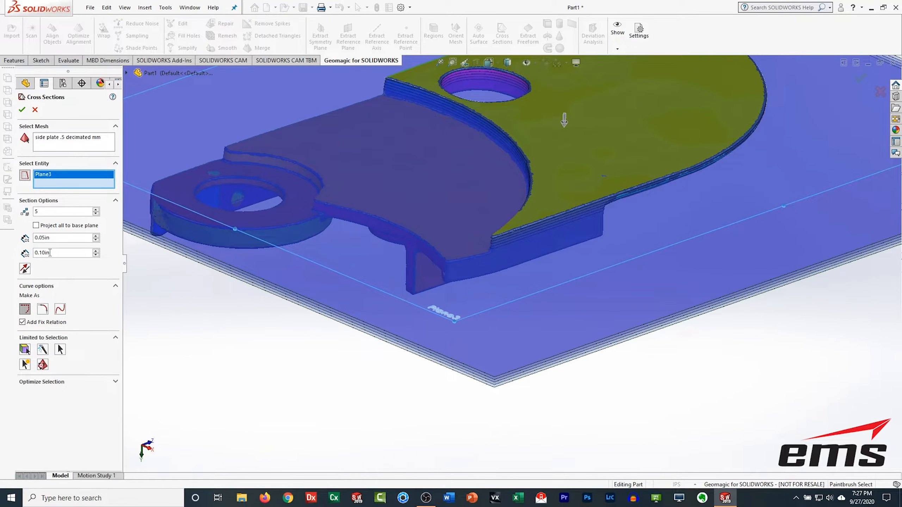
double_click(55, 253)
text(.35)
key(Return)
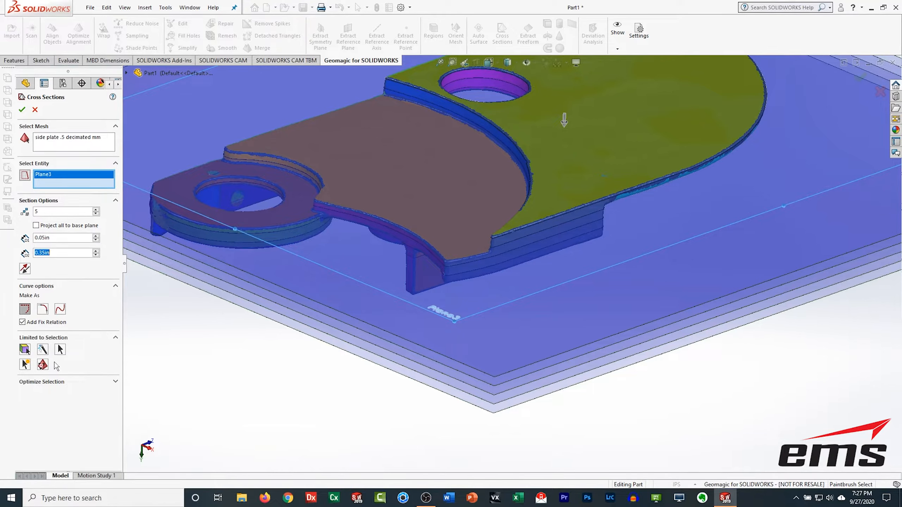
click(115, 381)
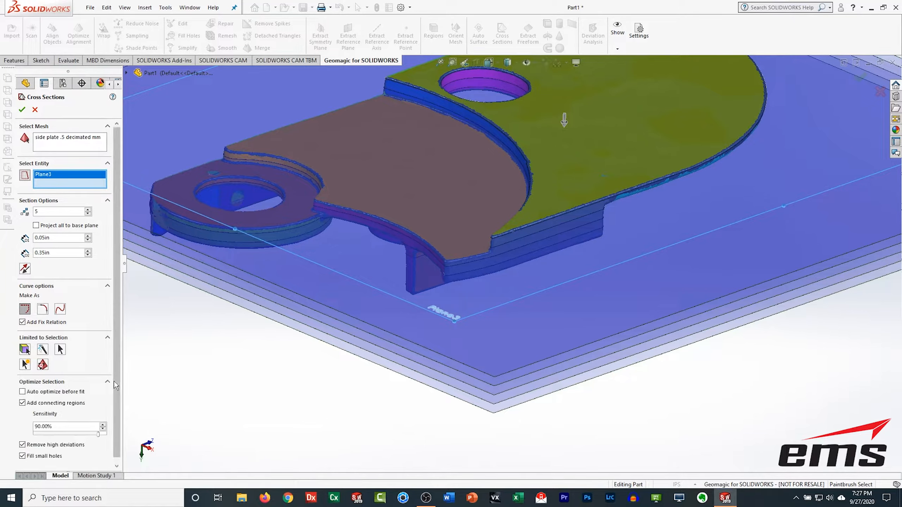
drag(118, 375, 120, 408)
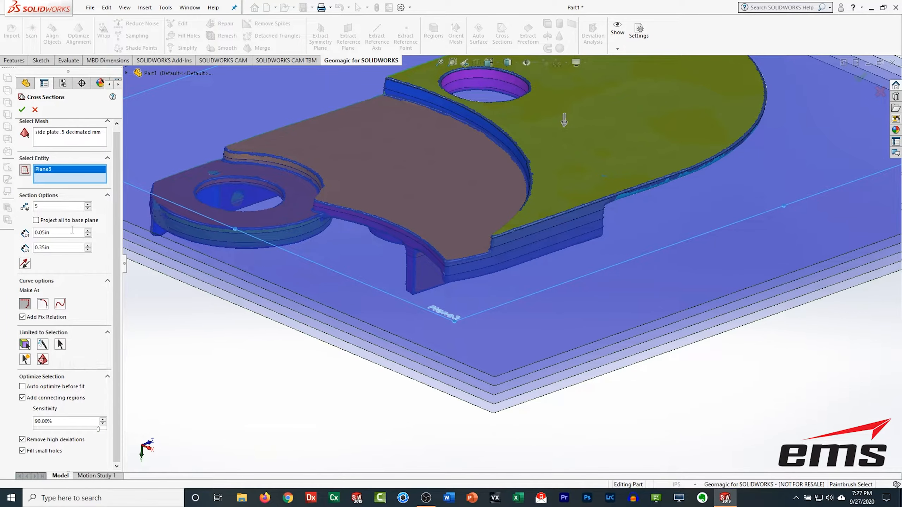
click(22, 110)
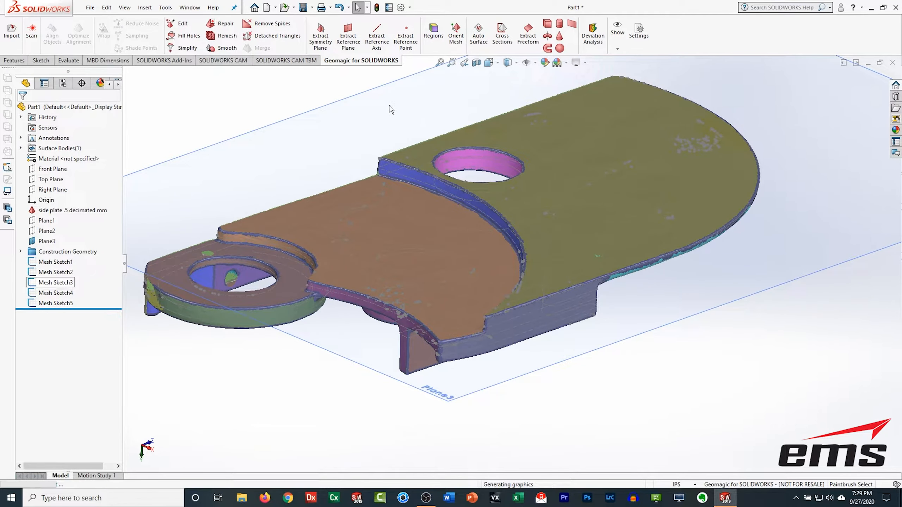
Step: View Plane3 face-on and hide the scanned mesh to show only the section curves
right_click(363, 108)
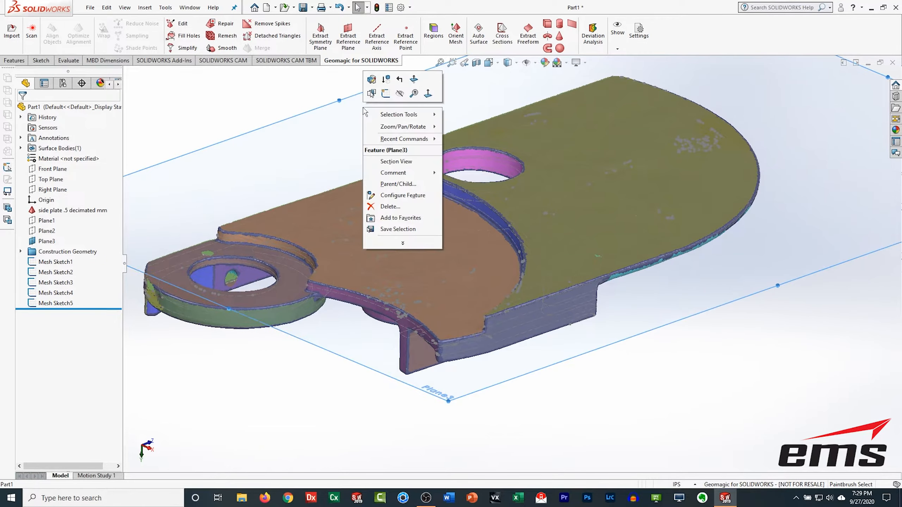
click(429, 94)
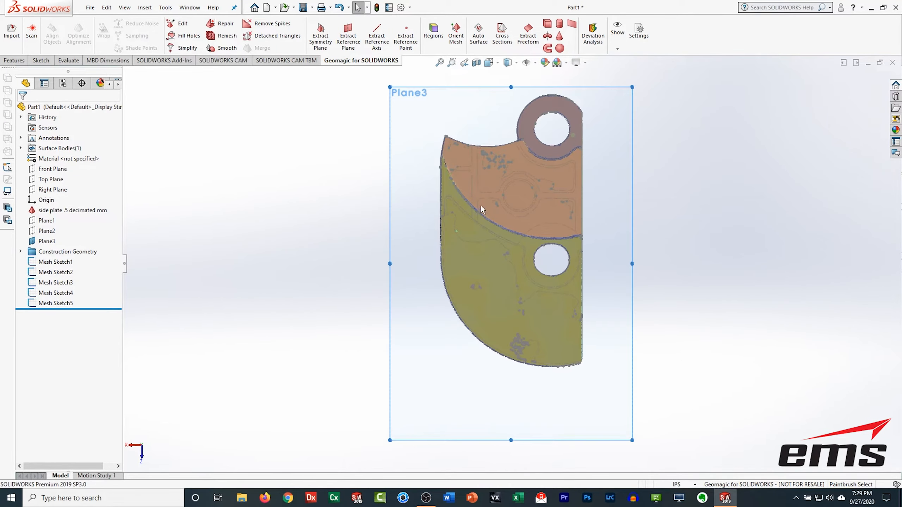
click(34, 213)
click(42, 198)
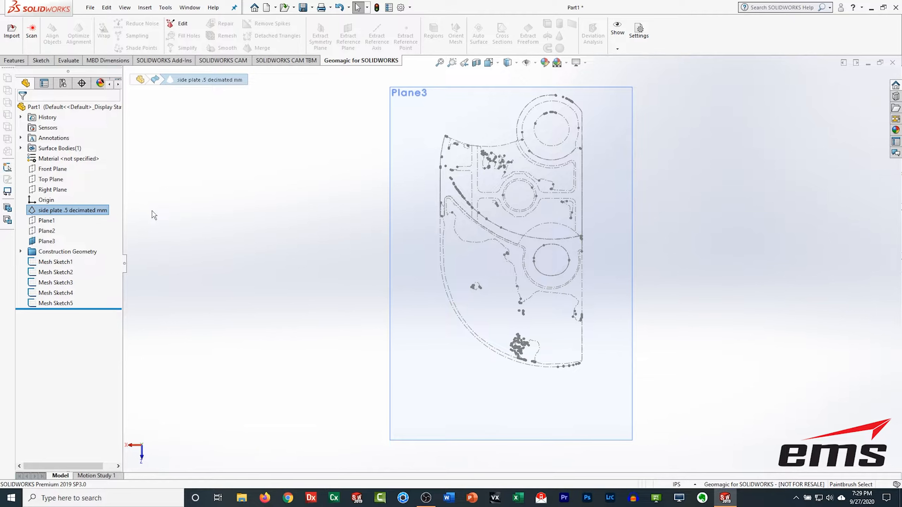
Step: Start a new sketch on Plane3
click(42, 60)
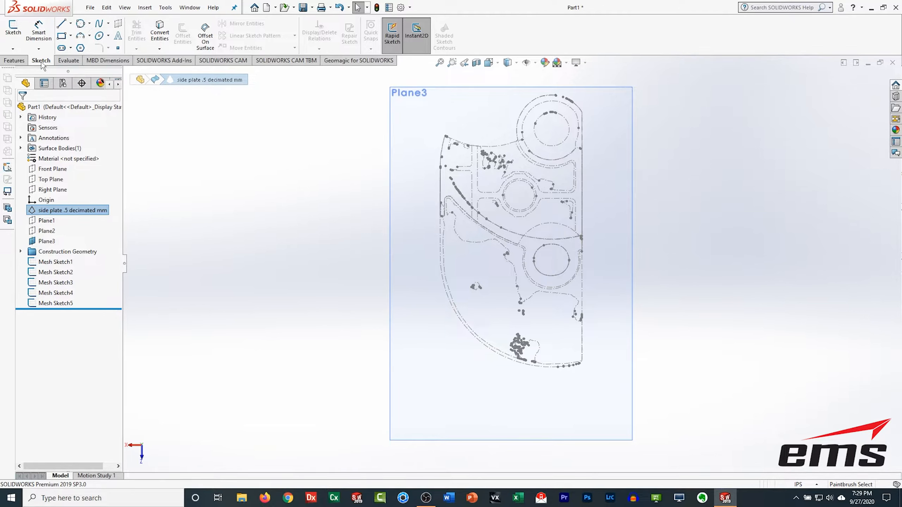
click(13, 35)
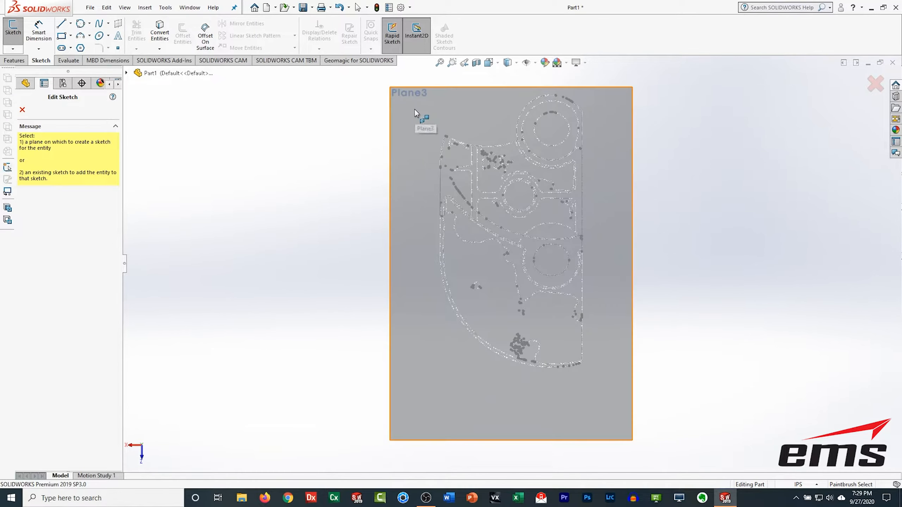
click(414, 110)
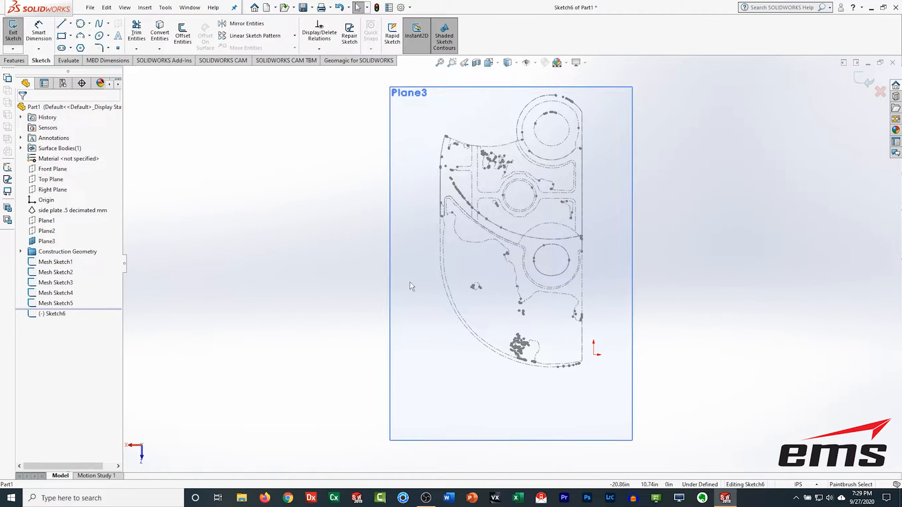
Step: Sketch a three-point arc of about 10.4 in radius tracing the plate's curved lower-left edge section curve
scroll(520, 362, down, 2)
scroll(521, 364, down, 2)
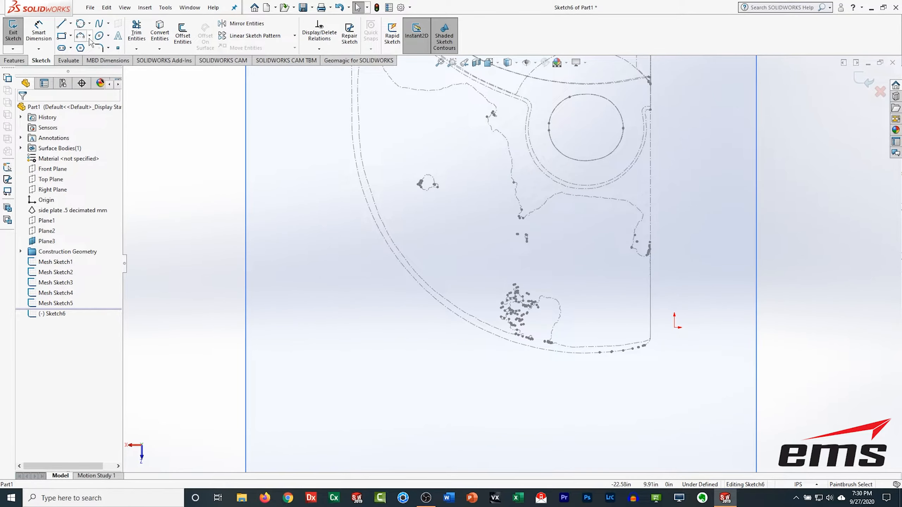
click(81, 35)
key(Escape)
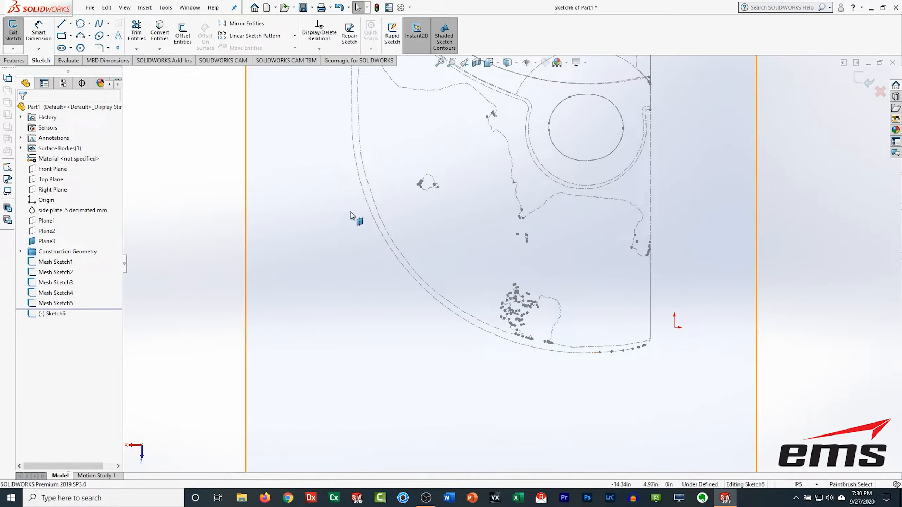
click(352, 131)
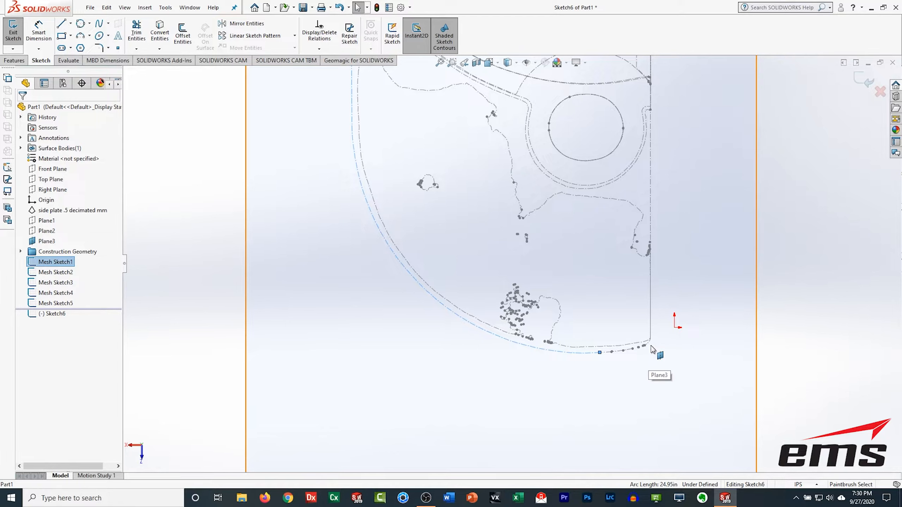
click(79, 36)
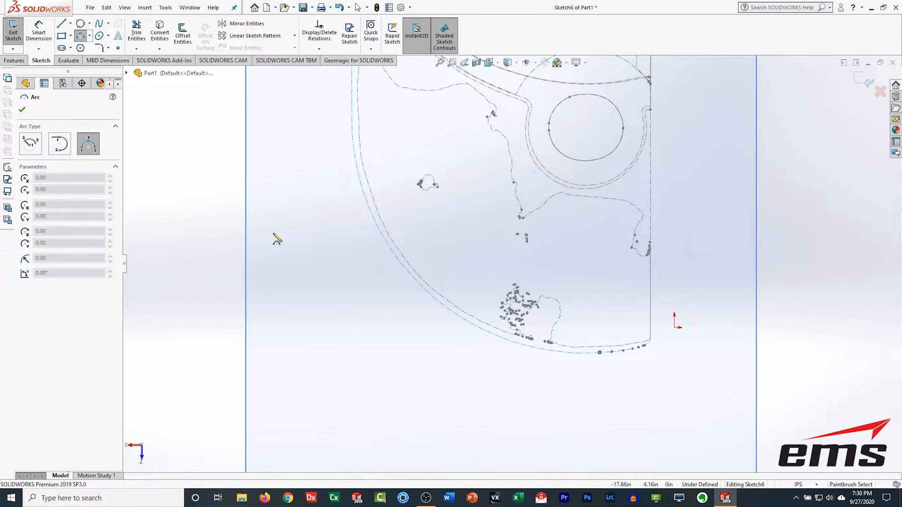
click(353, 133)
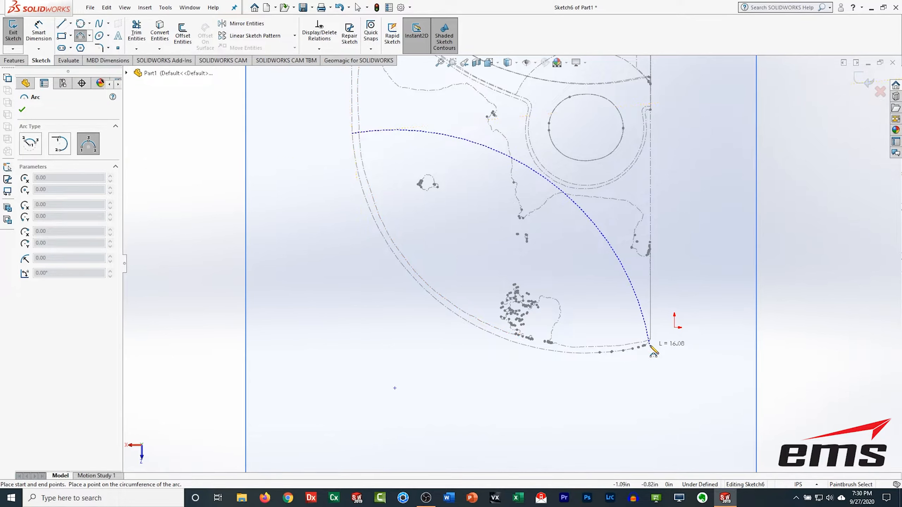
click(650, 344)
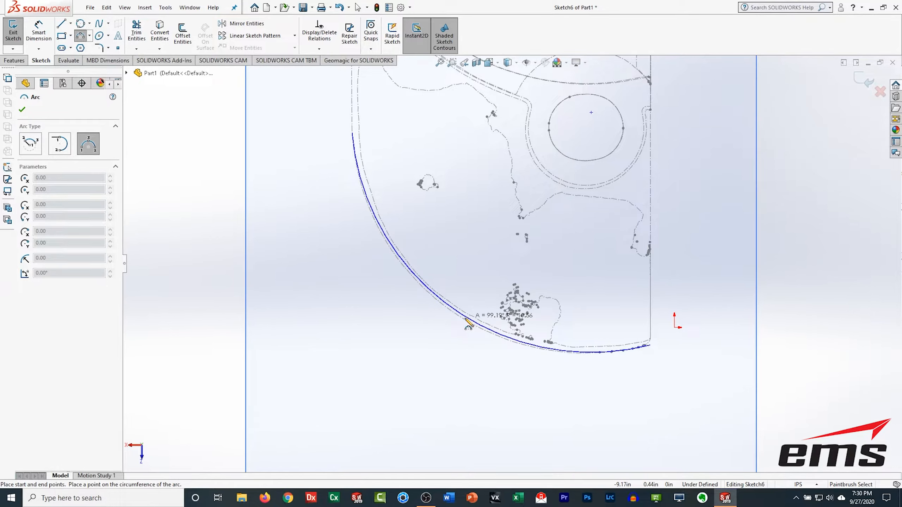
click(466, 320)
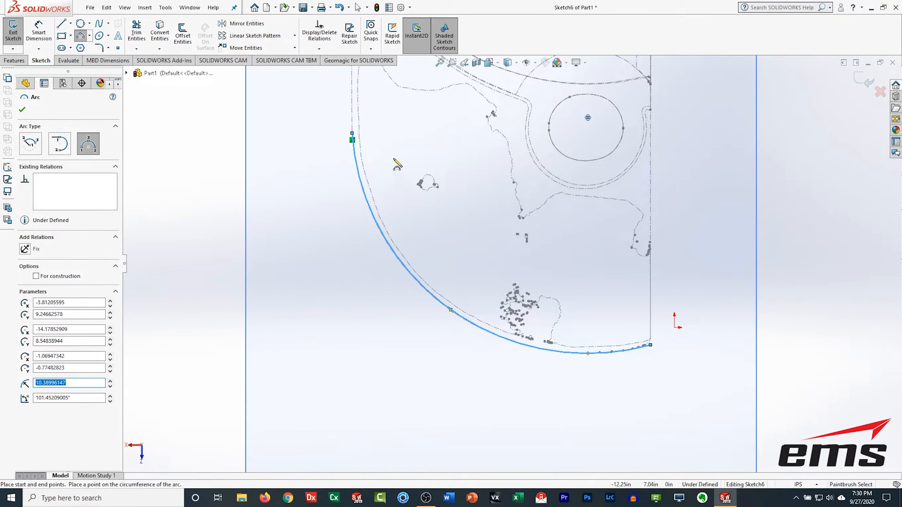
Step: Draw a vertical line about 11.14 in long upward from the arc's upper end along the plate's left edge
ctrl+middle_drag(398, 165, 491, 310)
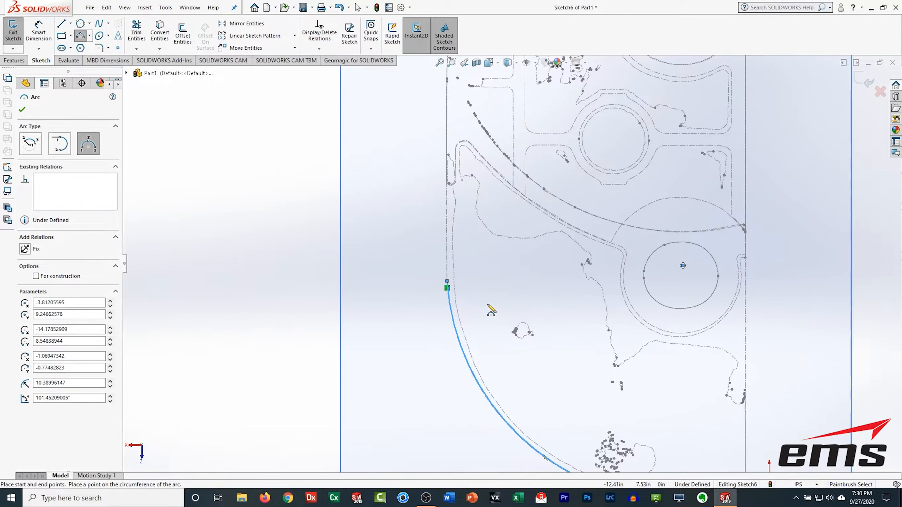
click(61, 24)
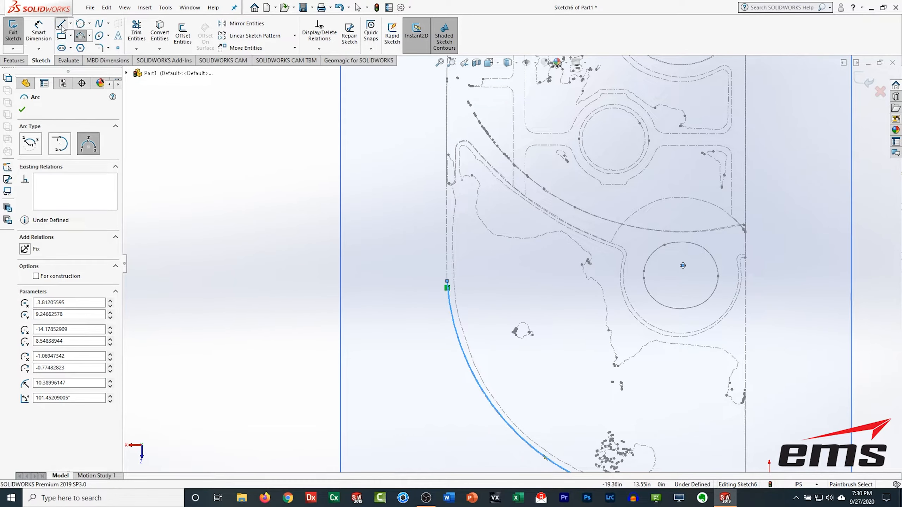
click(447, 287)
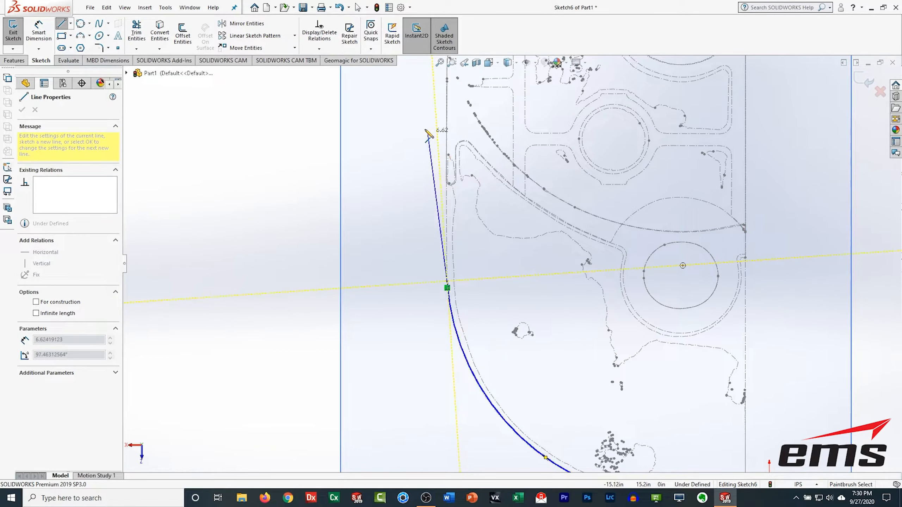
mouse_move(427, 133)
ctrl+middle_down()
mouse_move(447, 261)
mouse_move(442, 293)
ctrl+middle_up()
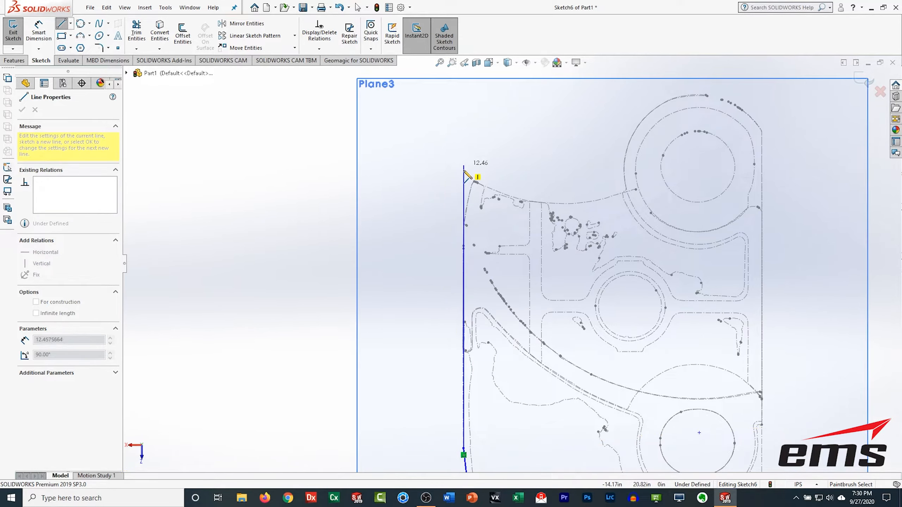
click(463, 196)
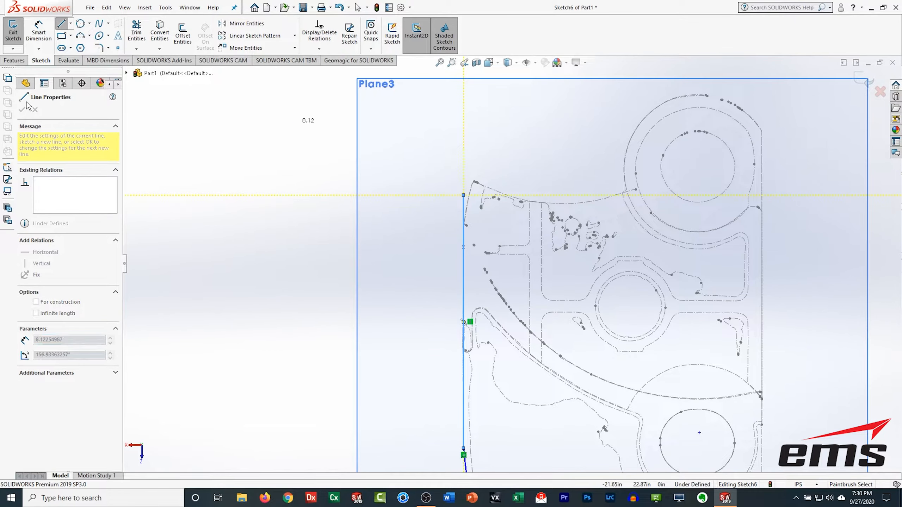
key(Escape)
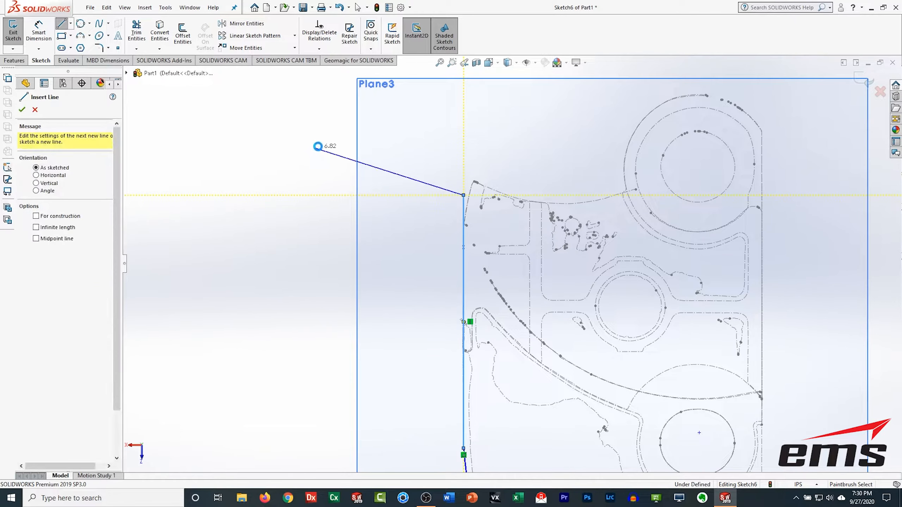
key(Escape)
Step: Draw an angled line about 2.78 in from the plate's upper-left corner down to the vertical edge line
click(61, 25)
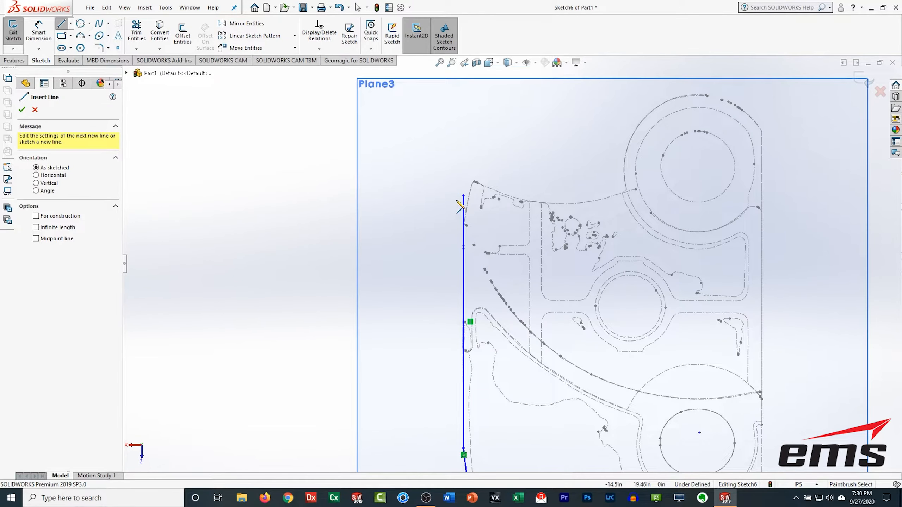
scroll(461, 207, down, 2)
scroll(492, 216, down, 3)
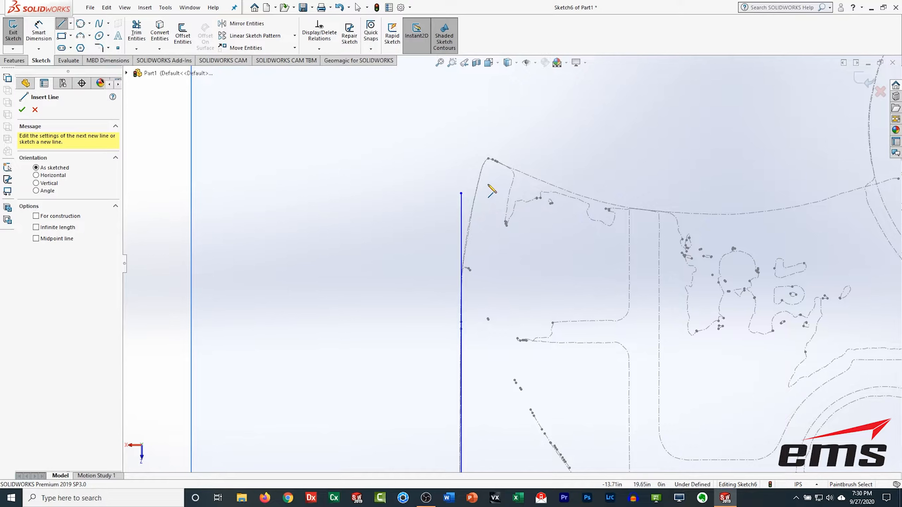
click(484, 157)
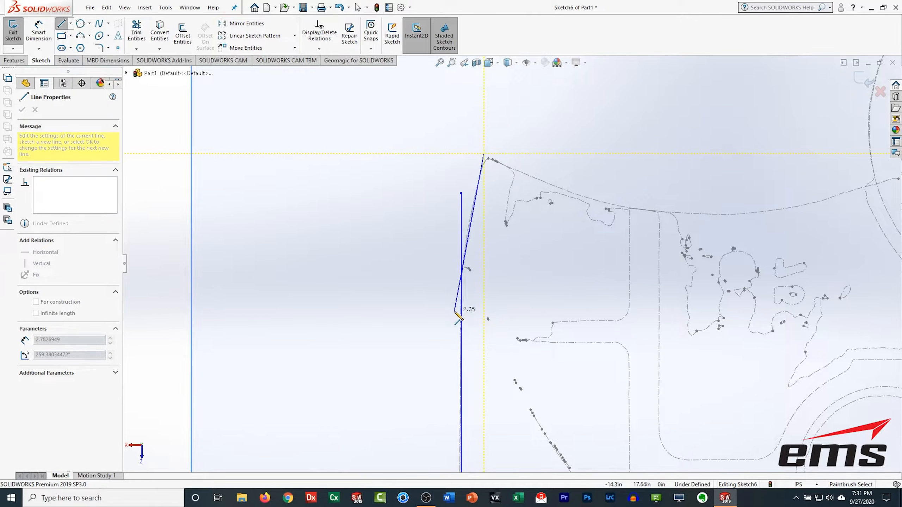
click(455, 311)
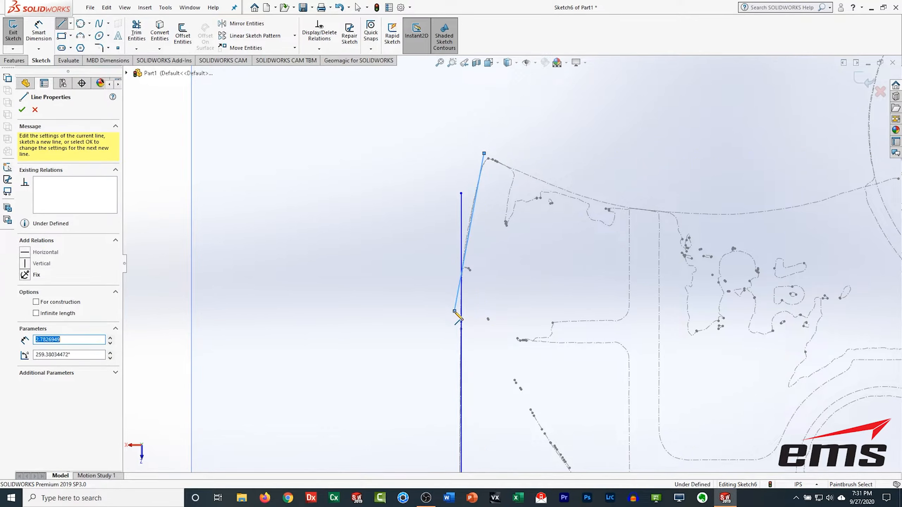
click(23, 111)
Step: Sketch a three-point arc of about 8.3 in radius along the top edge from the upper-left corner to the upper boss
scroll(546, 269, down, 2)
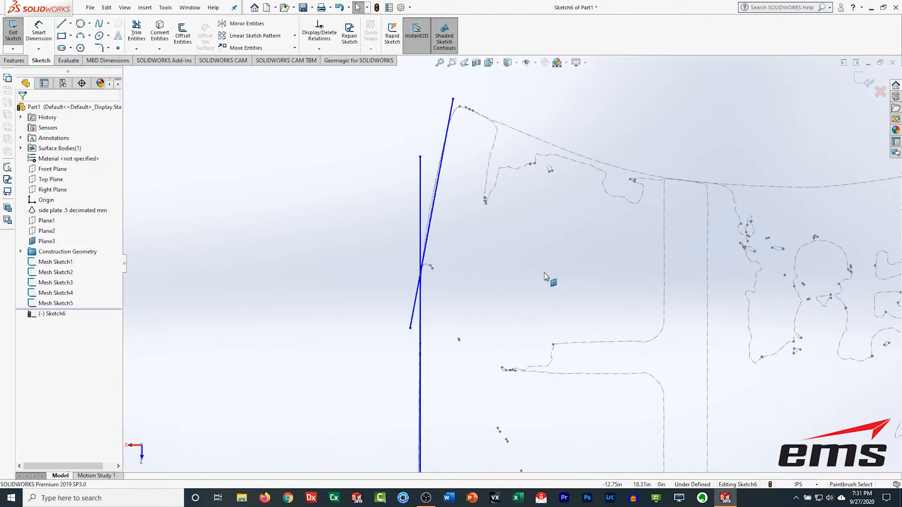
scroll(546, 269, up, 4)
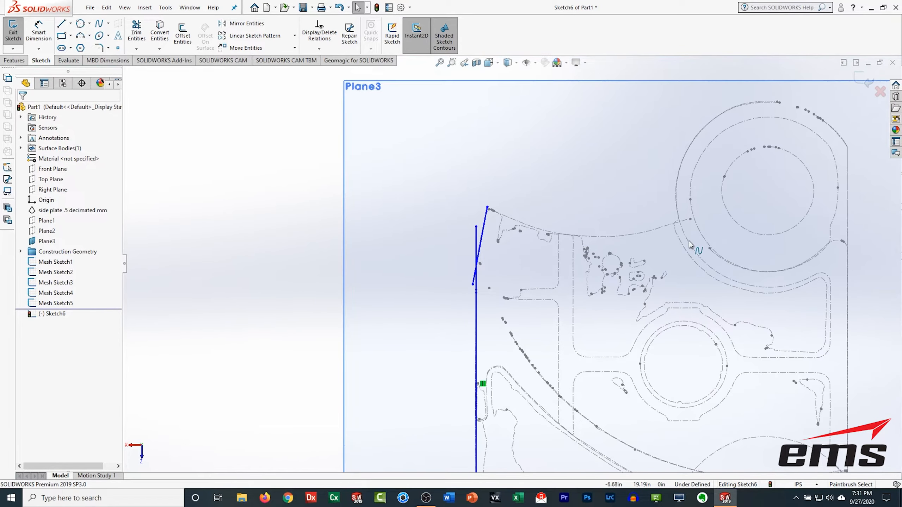
ctrl+middle_drag(716, 239, 645, 255)
ctrl+middle_drag(545, 270, 516, 277)
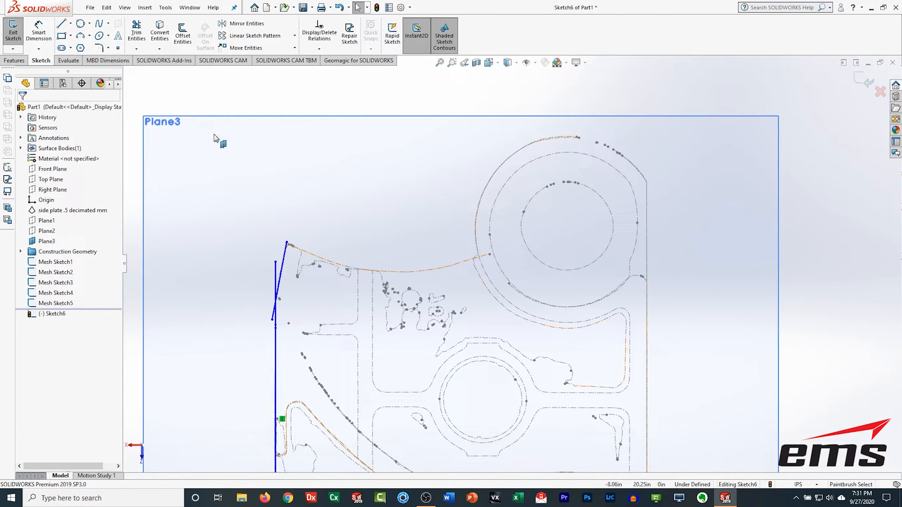
click(81, 36)
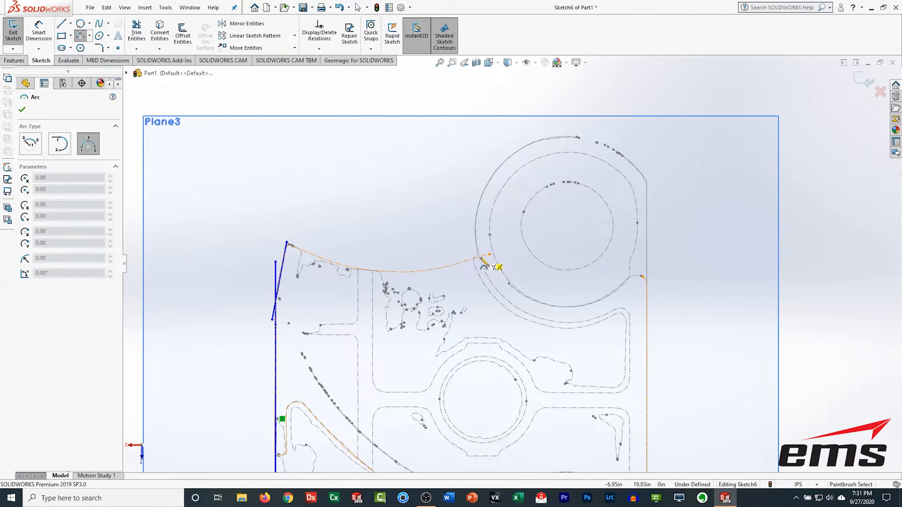
click(478, 256)
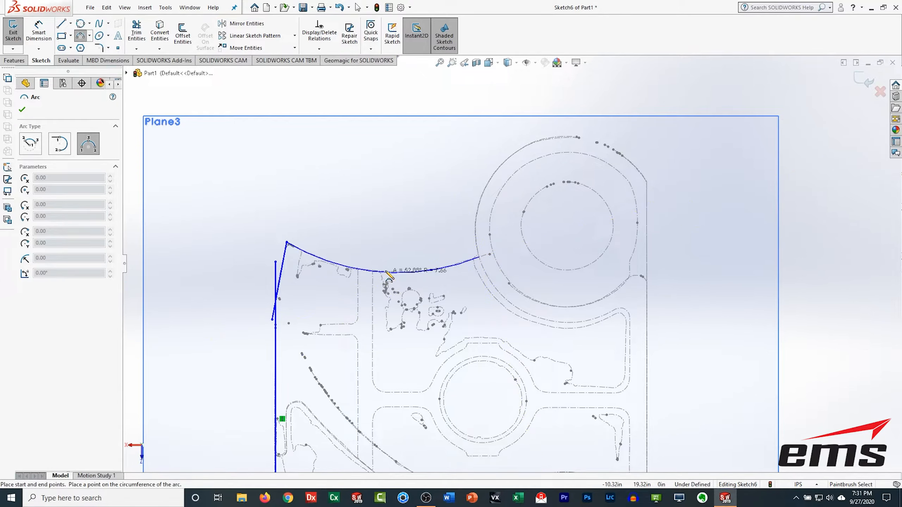
click(389, 271)
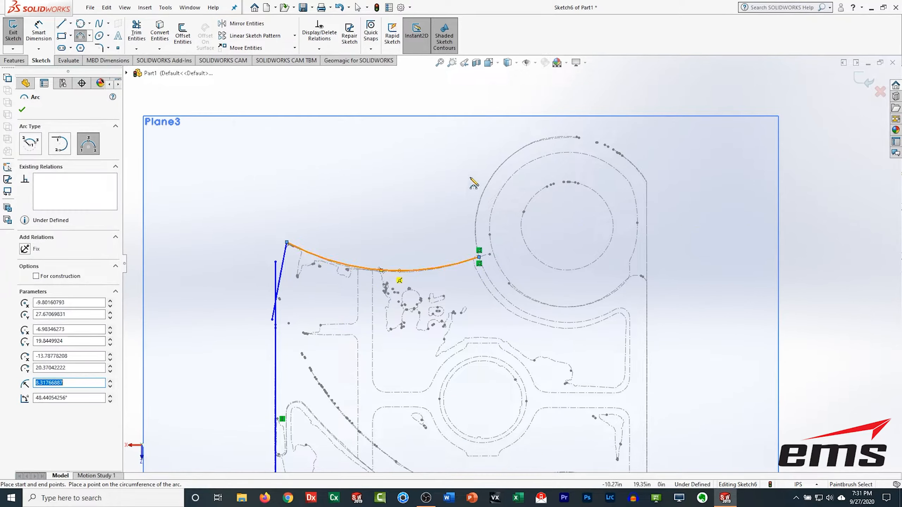
key(Escape)
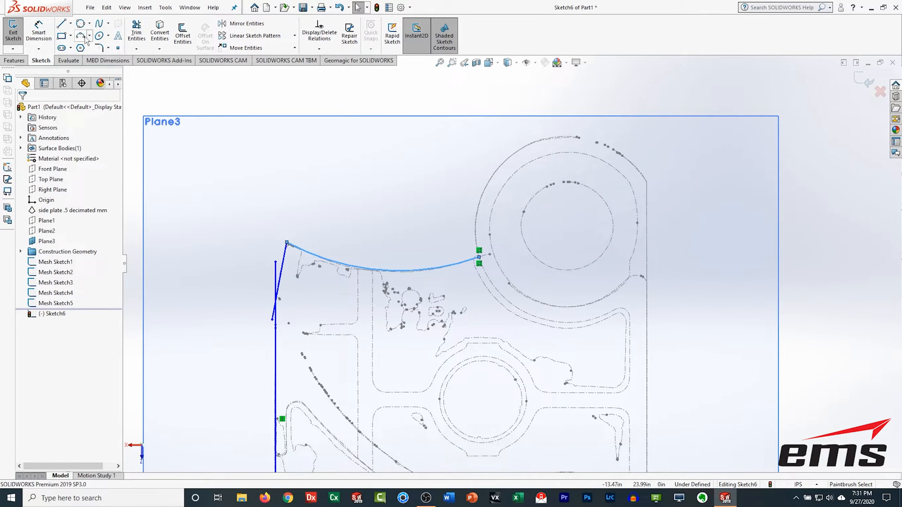
Step: Sketch a three-point arc of about 3.26 in radius around the top of the upper boss to the right edge
click(82, 37)
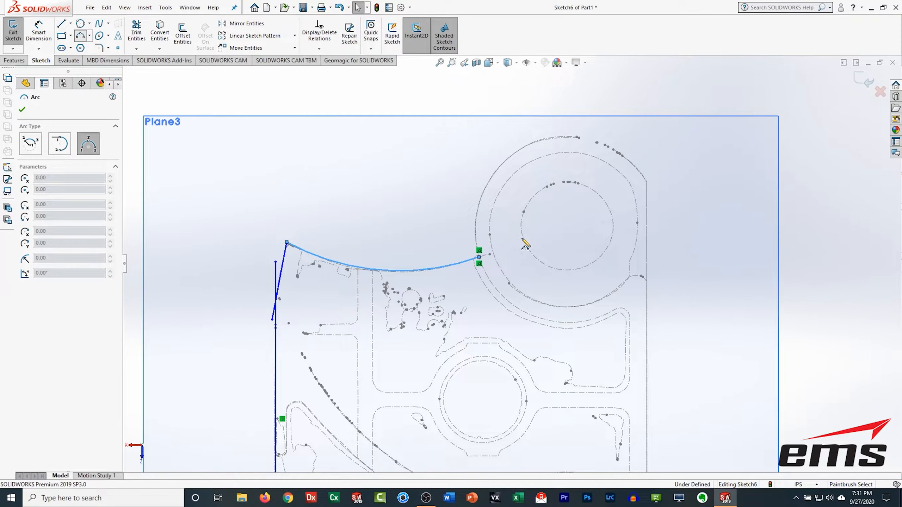
click(480, 258)
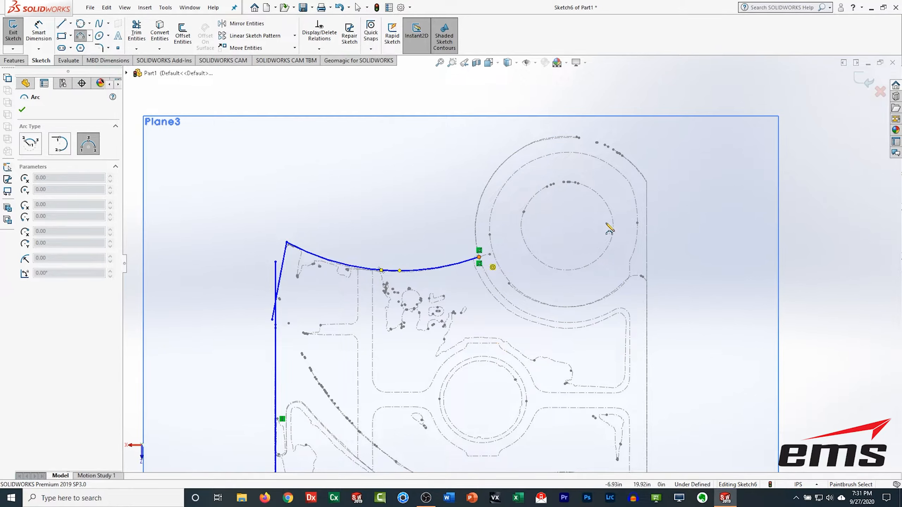
click(647, 182)
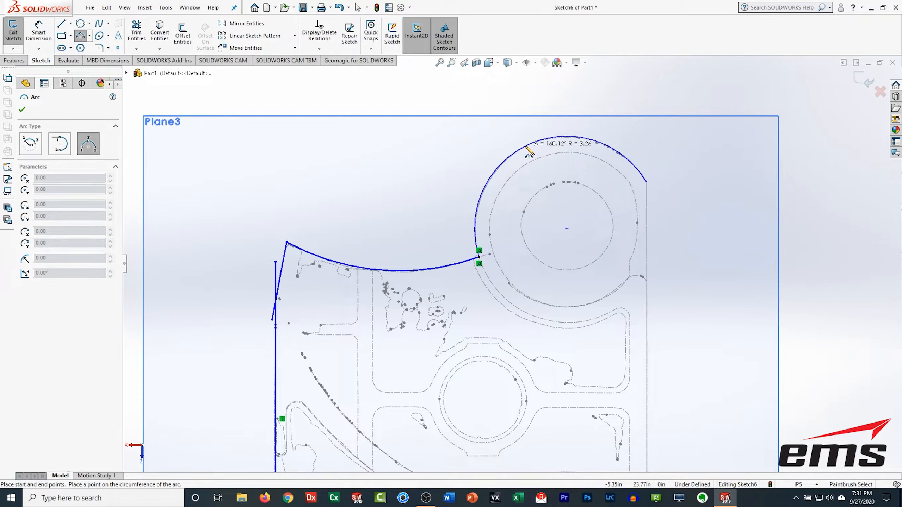
click(528, 145)
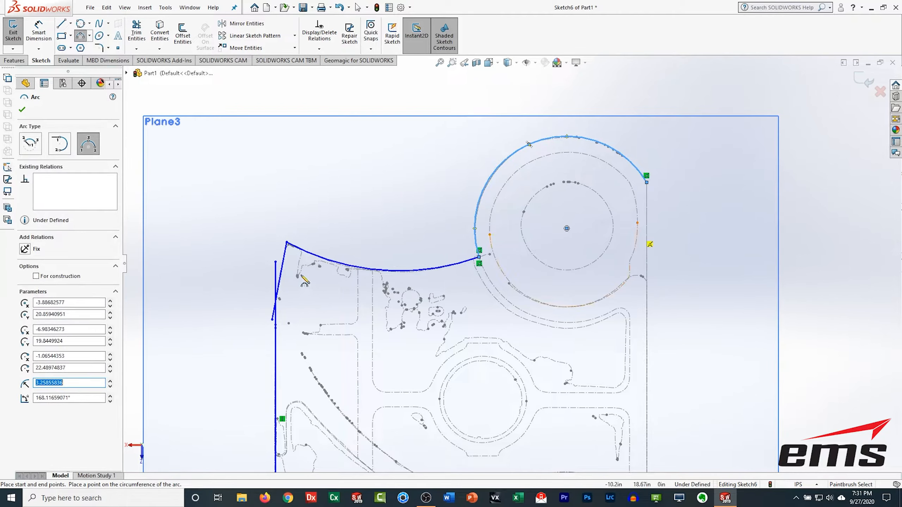
key(Escape)
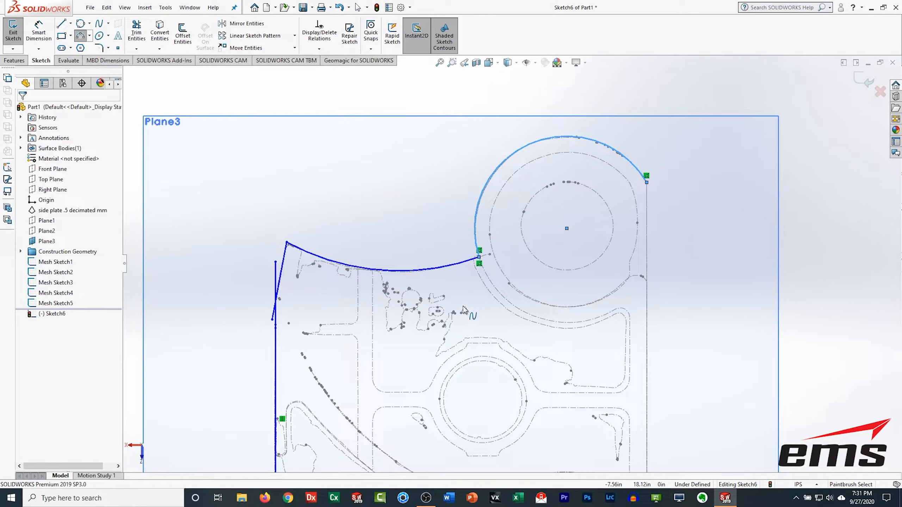
Step: Draw a vertical line about 23.26 in long down the plate's right edge from the boss arc to the bottom arc
scroll(511, 264, up, 1)
ctrl+middle_drag(515, 374, 517, 360)
ctrl+middle_drag(493, 270, 491, 272)
scroll(490, 273, up, 4)
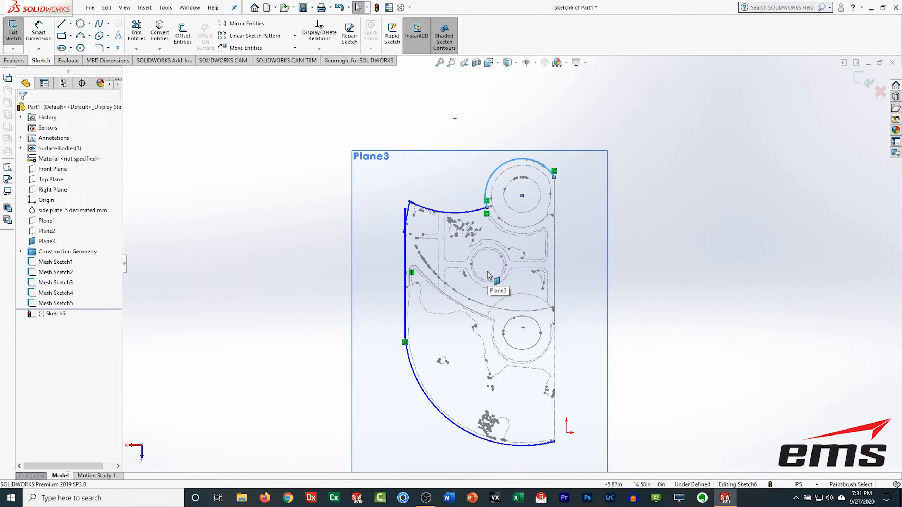
click(61, 24)
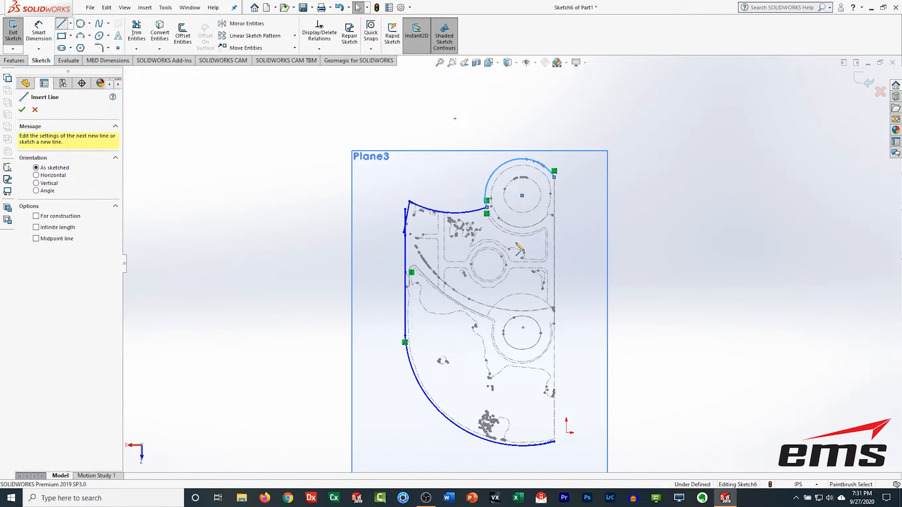
click(554, 176)
double_click(554, 441)
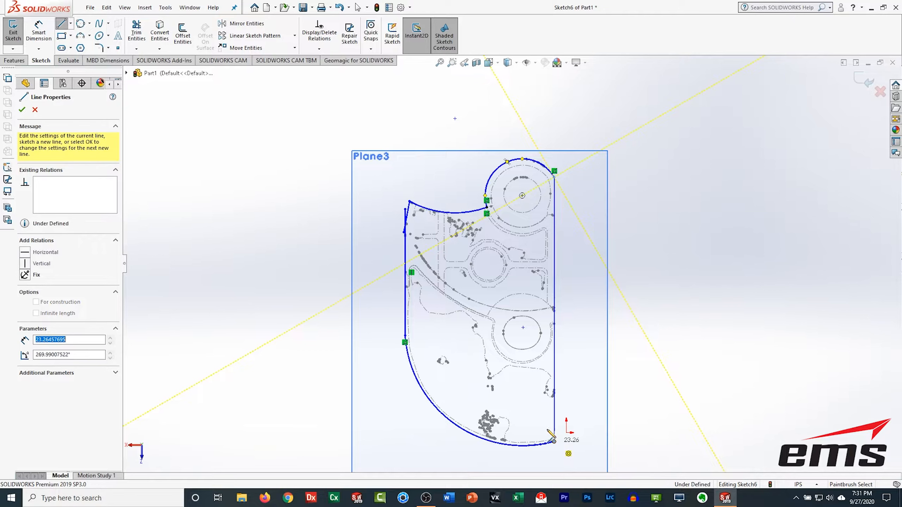
click(22, 110)
Step: Trim the left vertical edge line and the angled line to a corner and close the trim
scroll(408, 227, down, 2)
scroll(409, 227, down, 3)
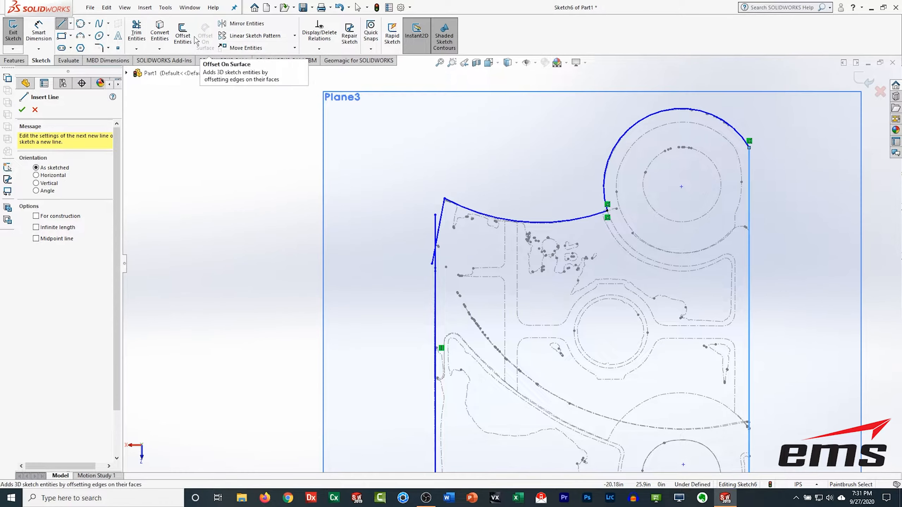
click(136, 32)
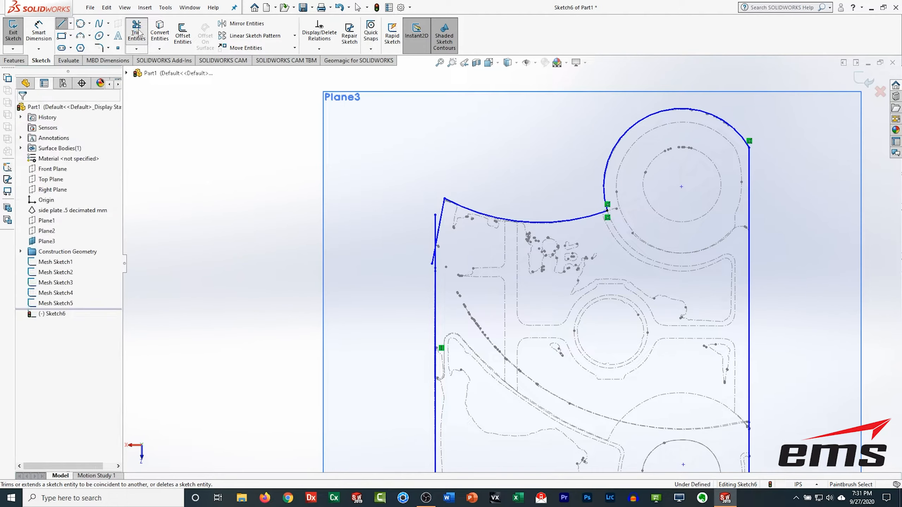
click(440, 283)
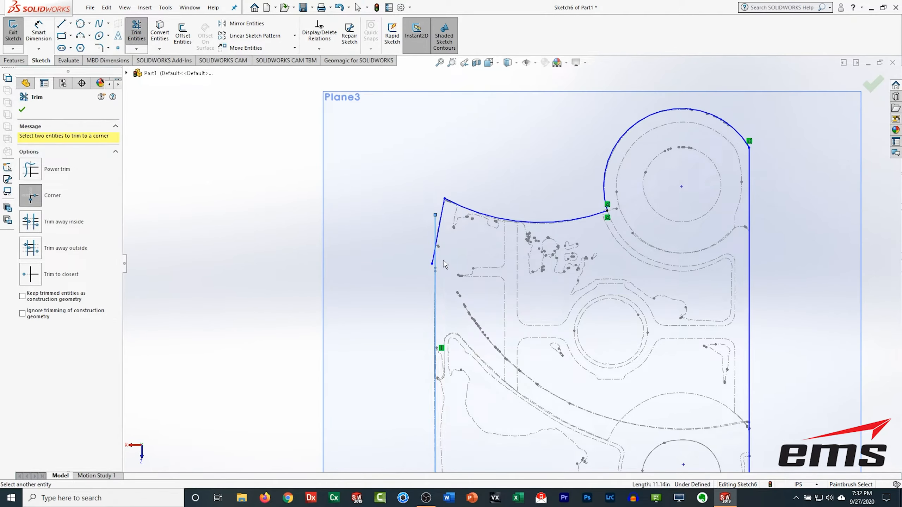
click(441, 228)
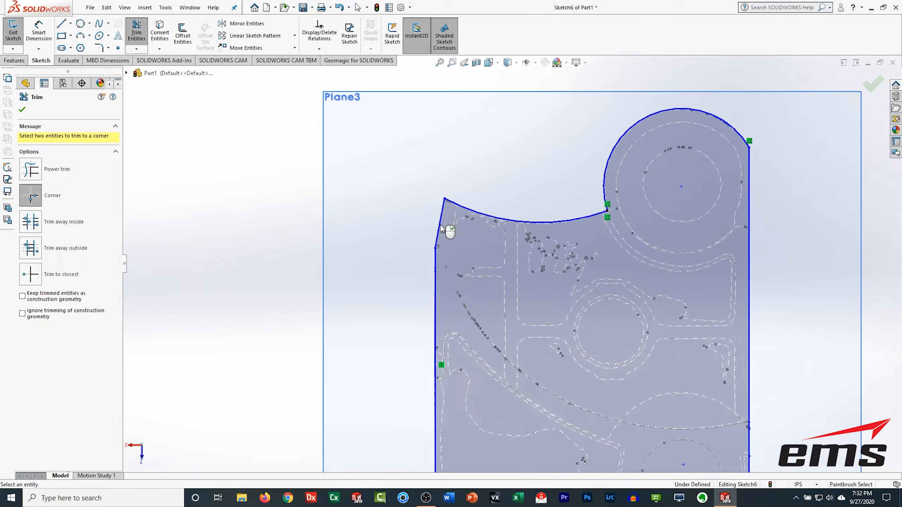
click(22, 110)
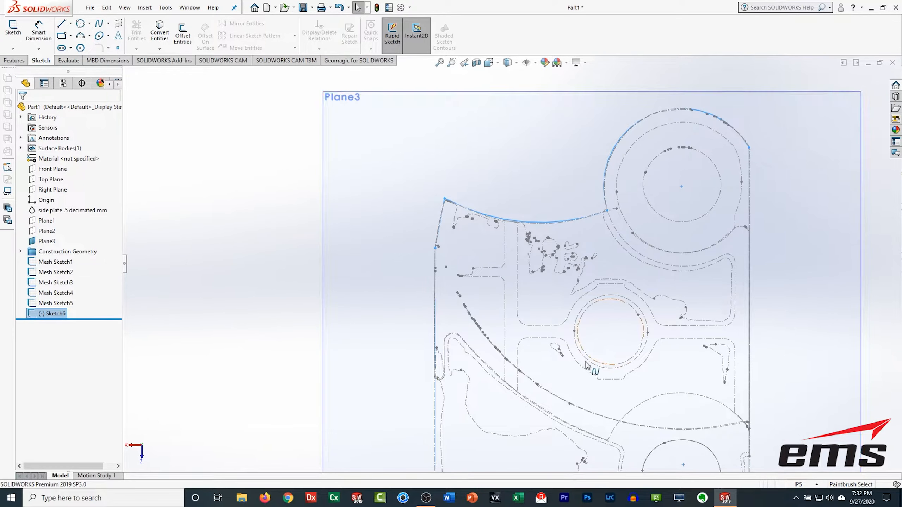
Step: Hide the five mesh sketches so only the outline sketch remains visible
ctrl+middle_drag(629, 376, 607, 342)
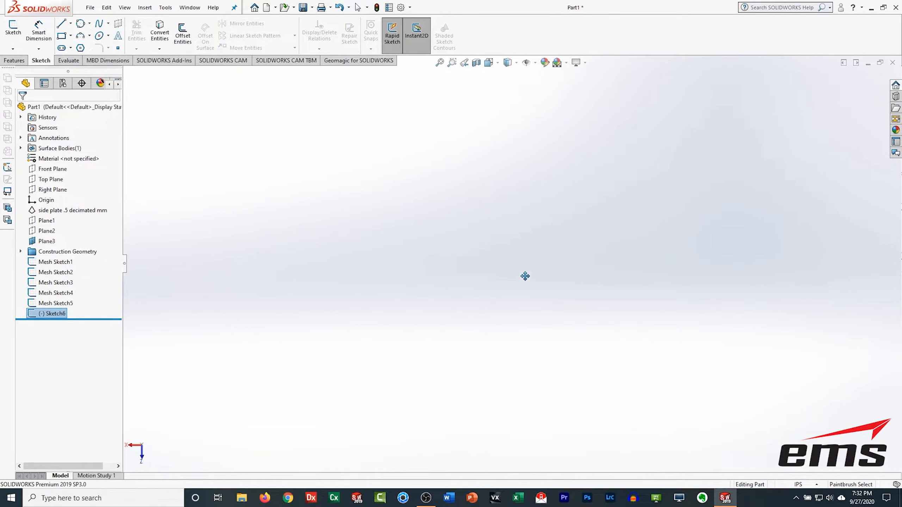
ctrl+middle_drag(526, 277, 508, 273)
scroll(503, 289, up, 4)
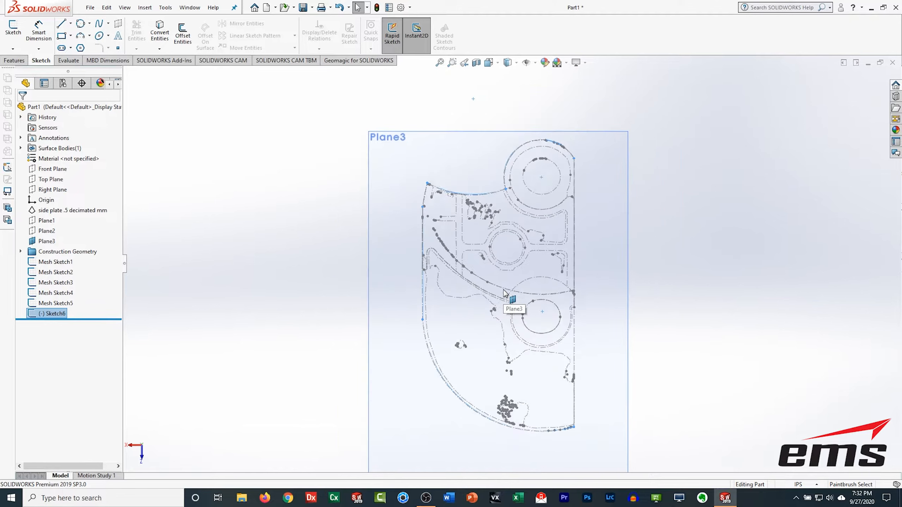
scroll(505, 293, up, 2)
mouse_move(511, 387)
middle_down()
mouse_move(549, 296)
mouse_move(592, 261)
middle_up()
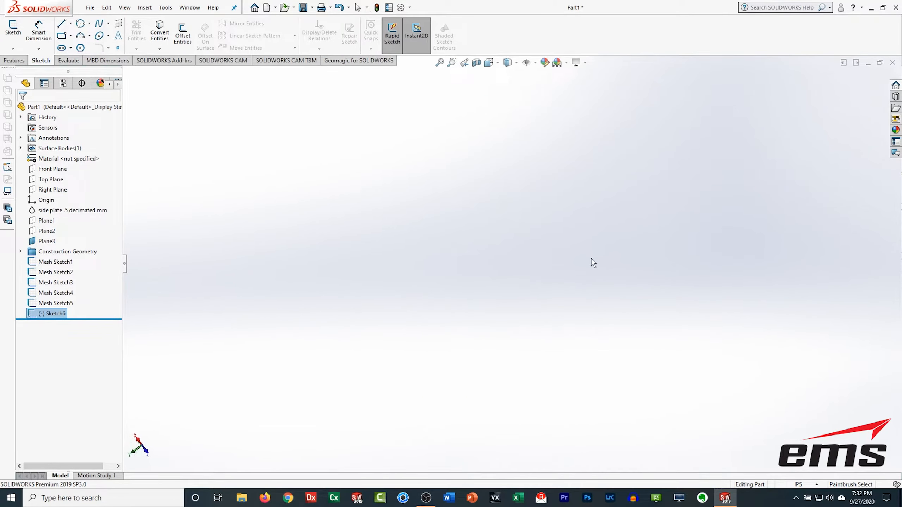
middle_drag(475, 282, 643, 192)
middle_drag(490, 344, 598, 267)
middle_drag(536, 308, 466, 336)
middle_drag(442, 283, 442, 283)
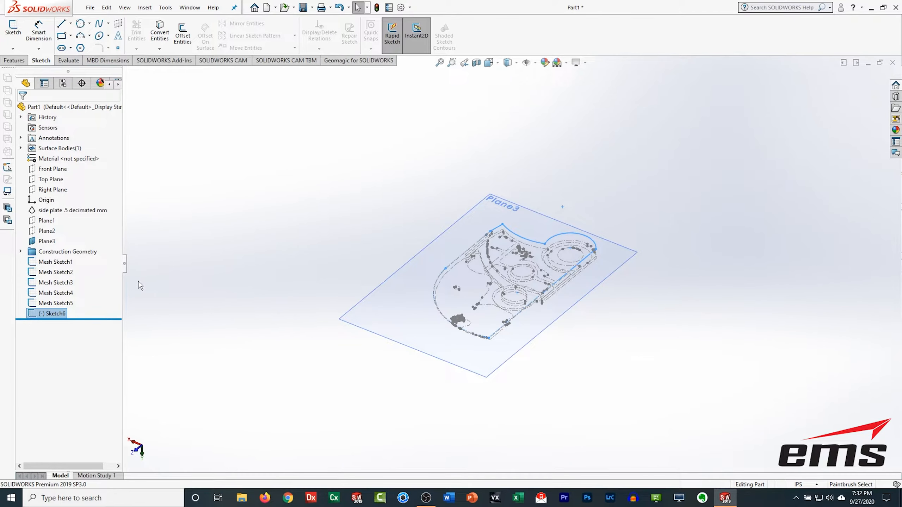
click(36, 264)
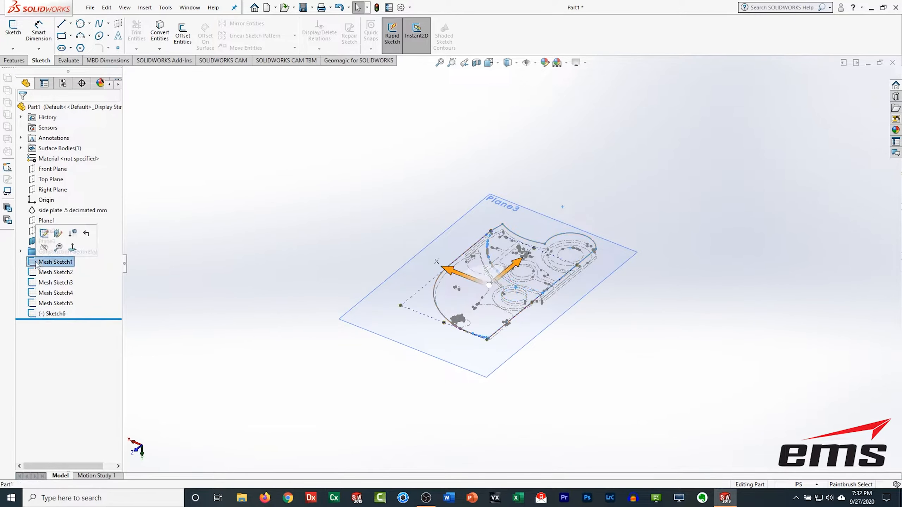
shift+click(48, 313)
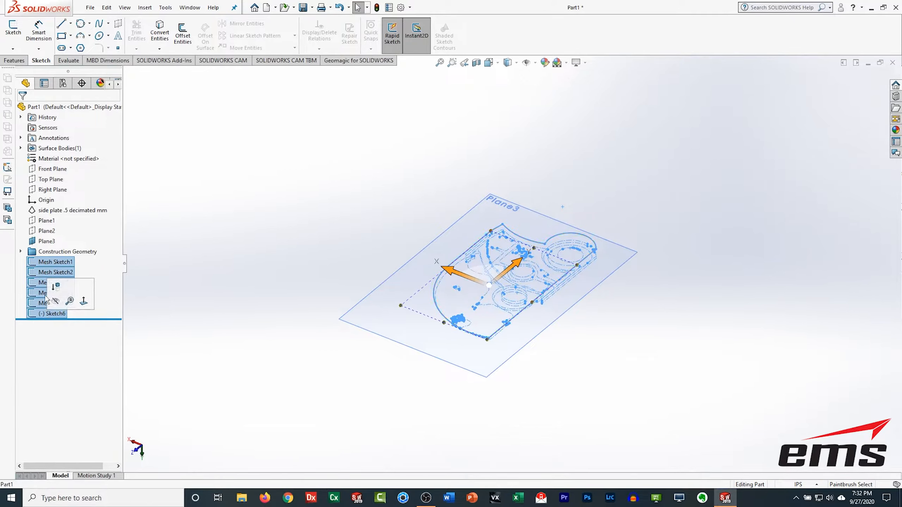
click(56, 306)
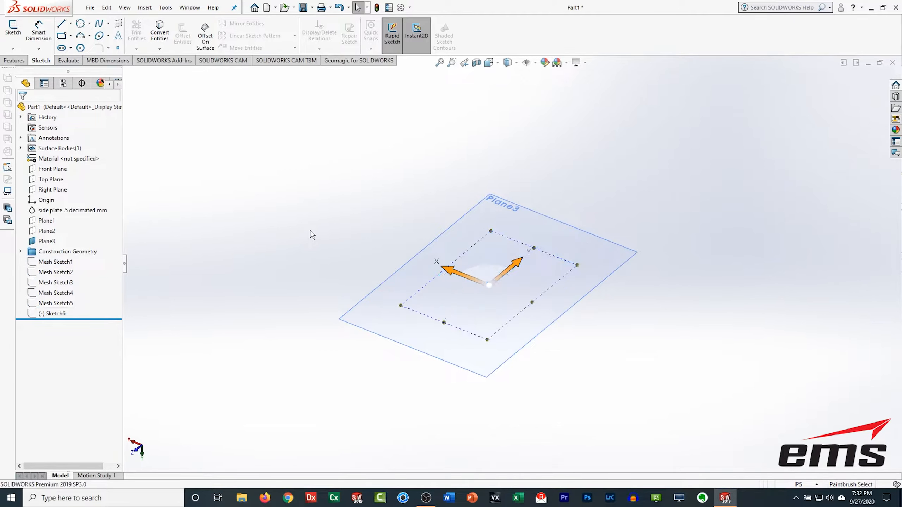
click(51, 314)
click(56, 305)
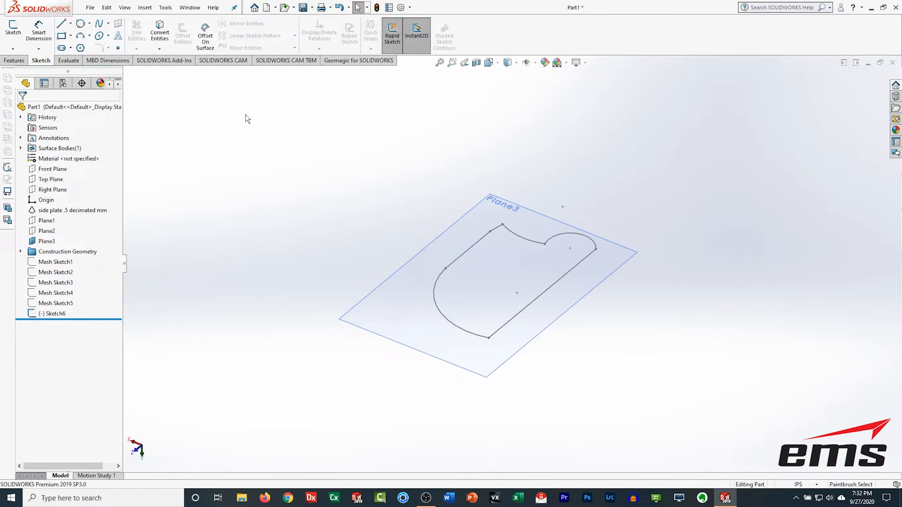
Step: Show the side plate .5 decimated mm mesh body again
click(25, 63)
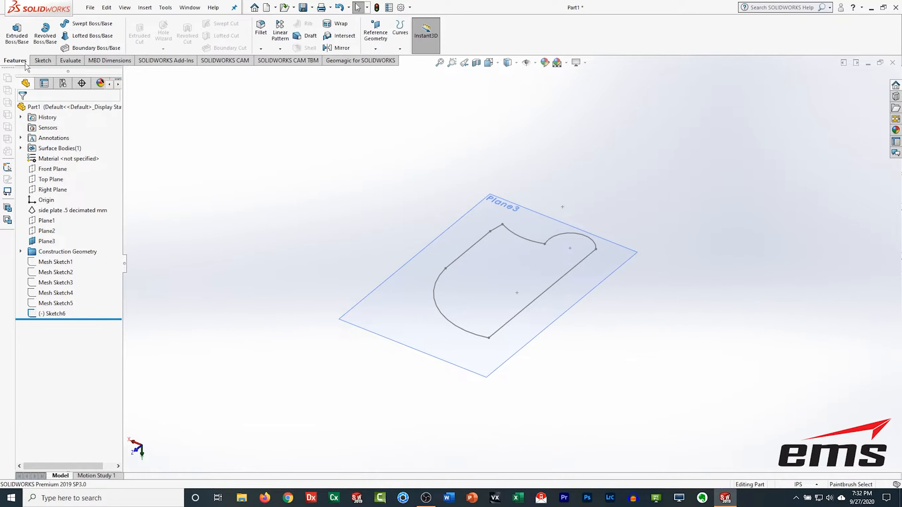
click(53, 210)
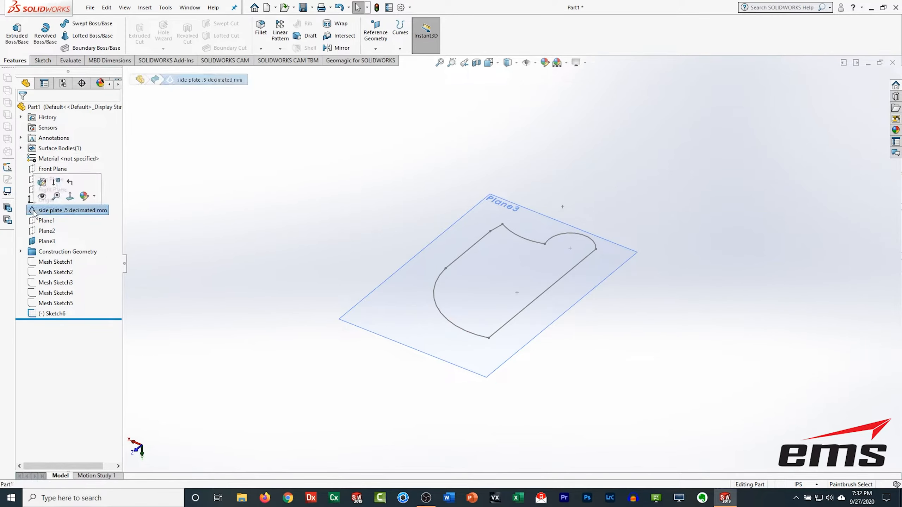
click(42, 197)
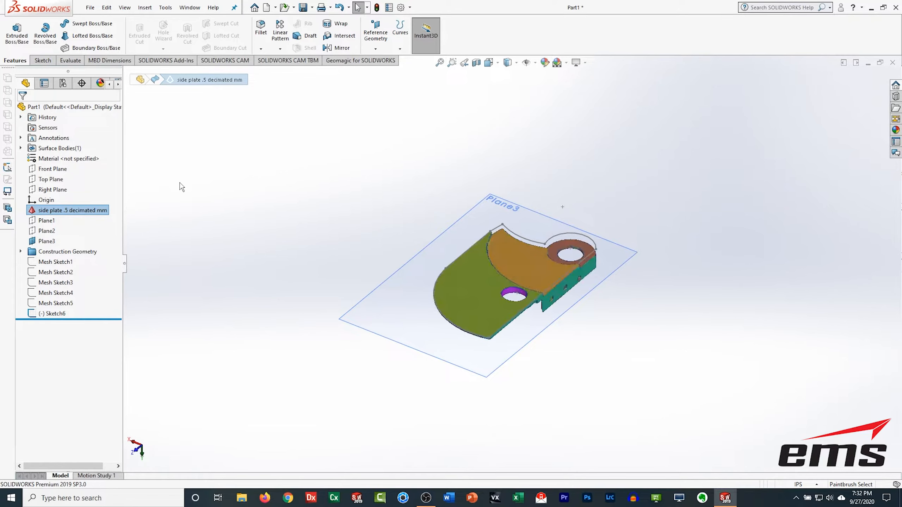
Step: Extract a reference plane fitted to two flat upper faces of the plate mesh
middle_drag(627, 370, 550, 259)
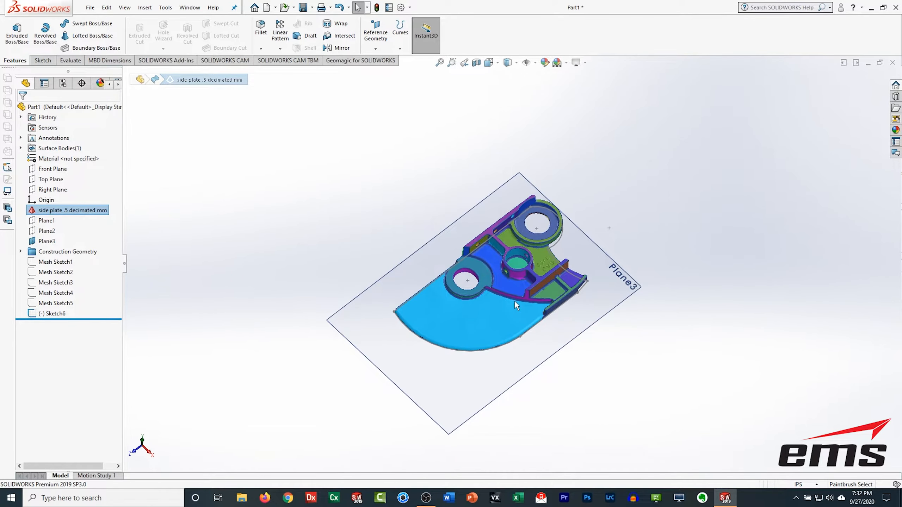
scroll(509, 297, up, 2)
scroll(508, 297, down, 5)
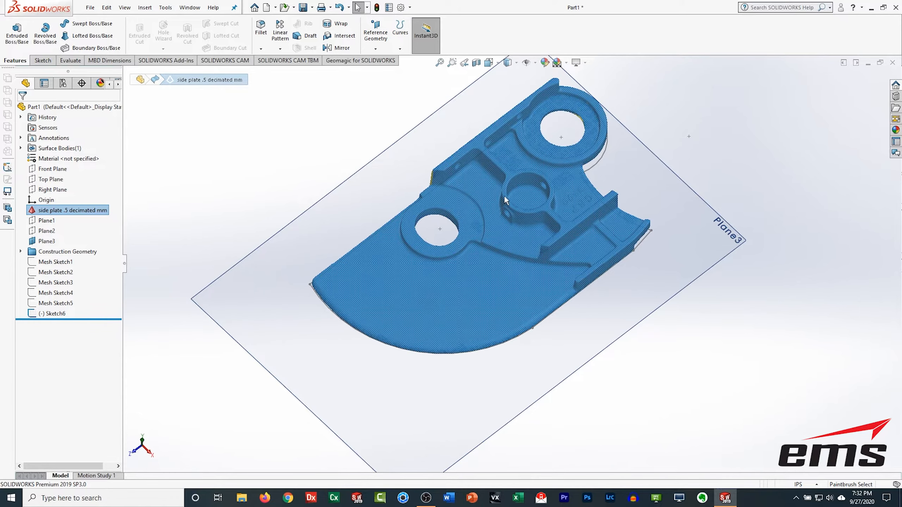
mouse_move(500, 233)
middle_down()
mouse_move(584, 253)
mouse_move(670, 256)
mouse_move(595, 258)
mouse_move(558, 287)
mouse_move(573, 308)
mouse_move(515, 238)
middle_up()
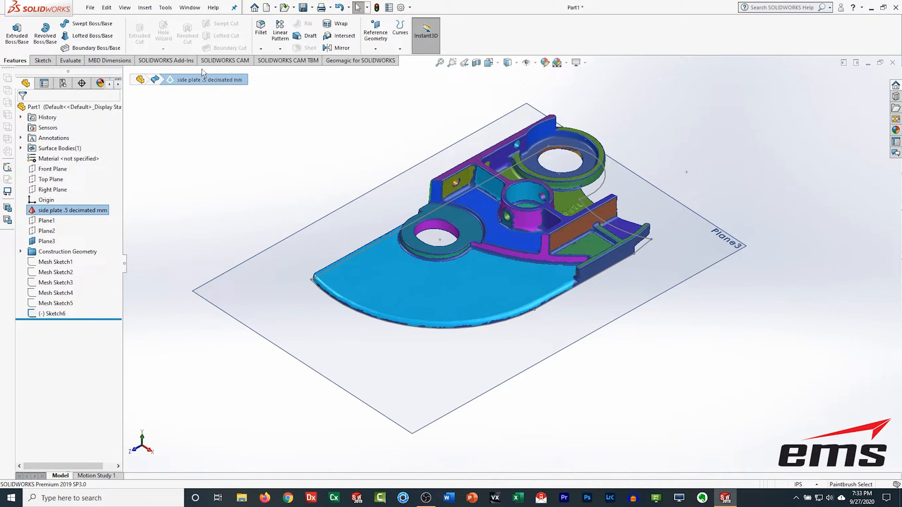
click(361, 60)
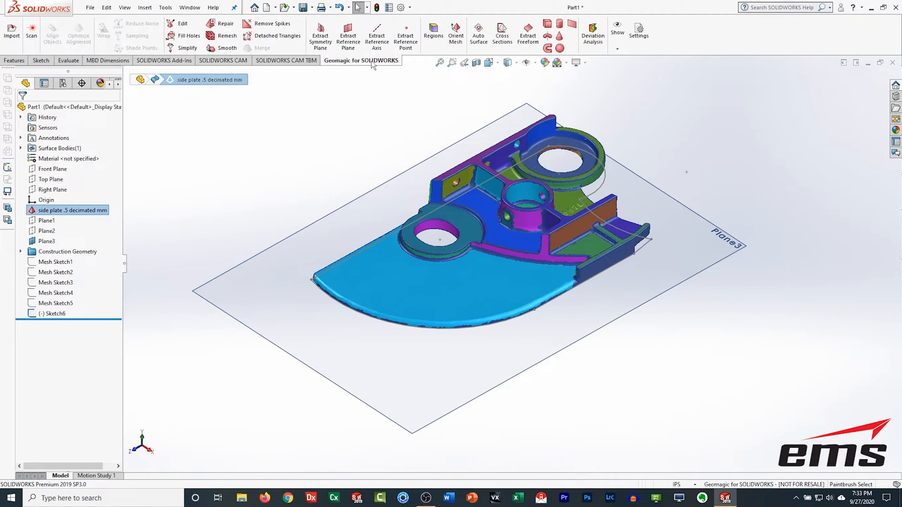
click(347, 36)
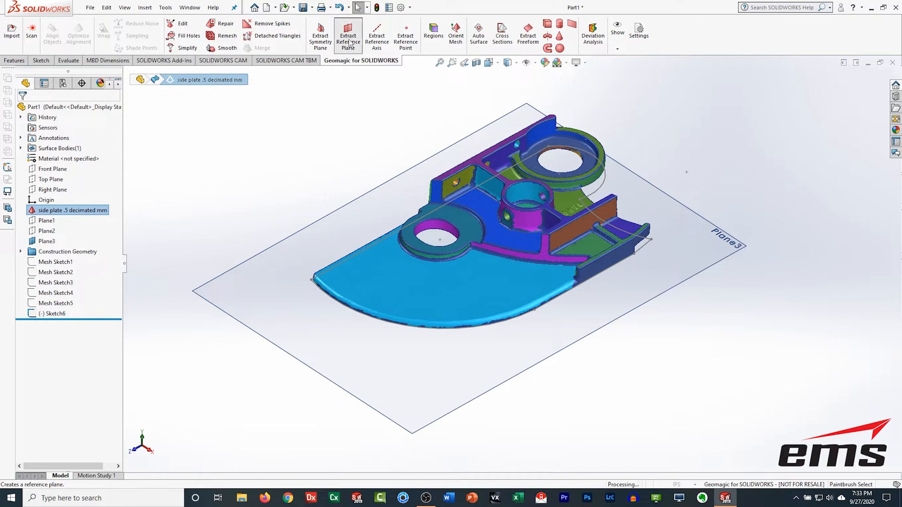
click(481, 206)
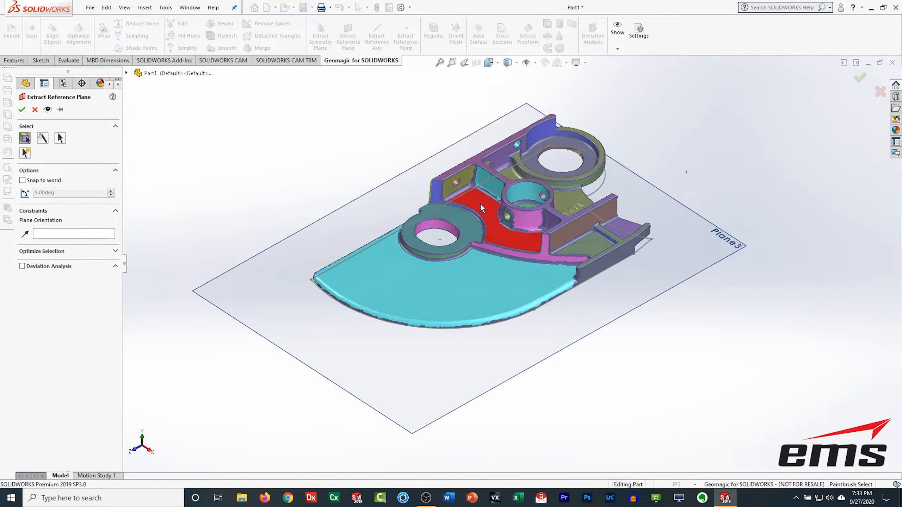
click(559, 197)
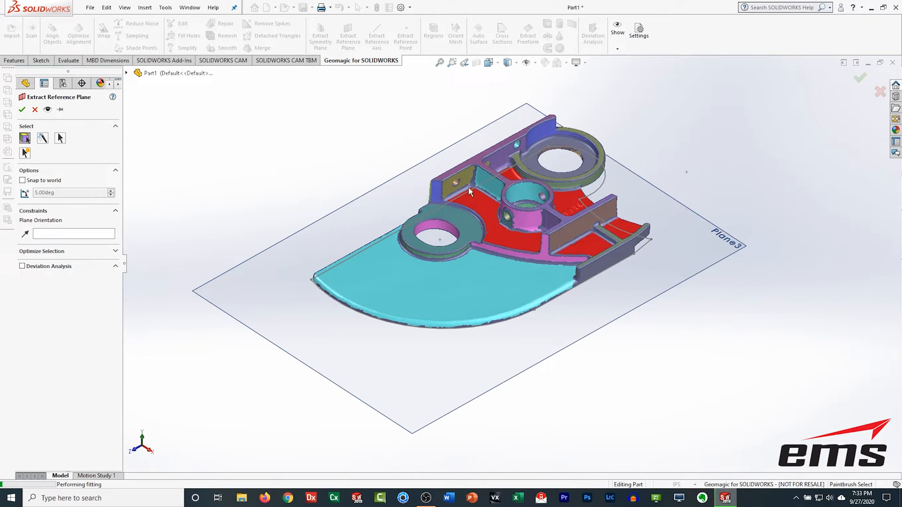
click(22, 110)
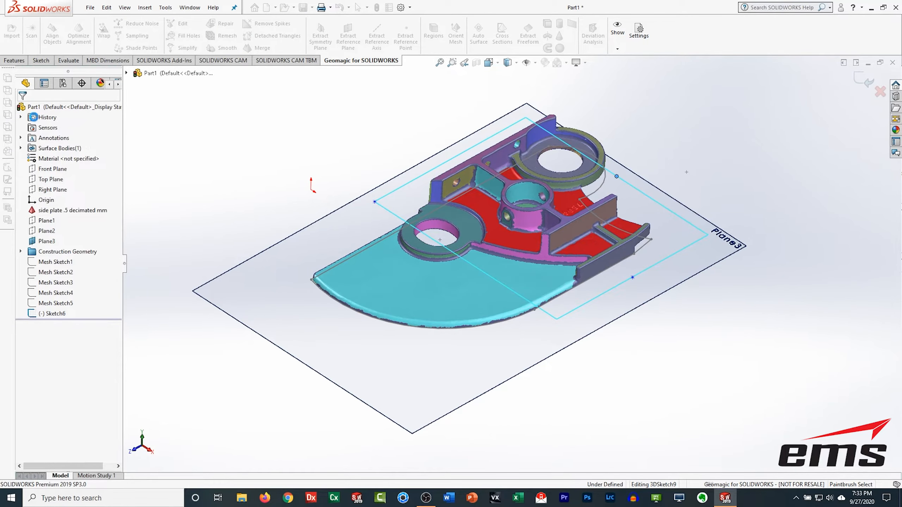
Step: Extrude the outline sketch Up To Surface, ending at the newly extracted reference plane
middle_drag(622, 369, 611, 333)
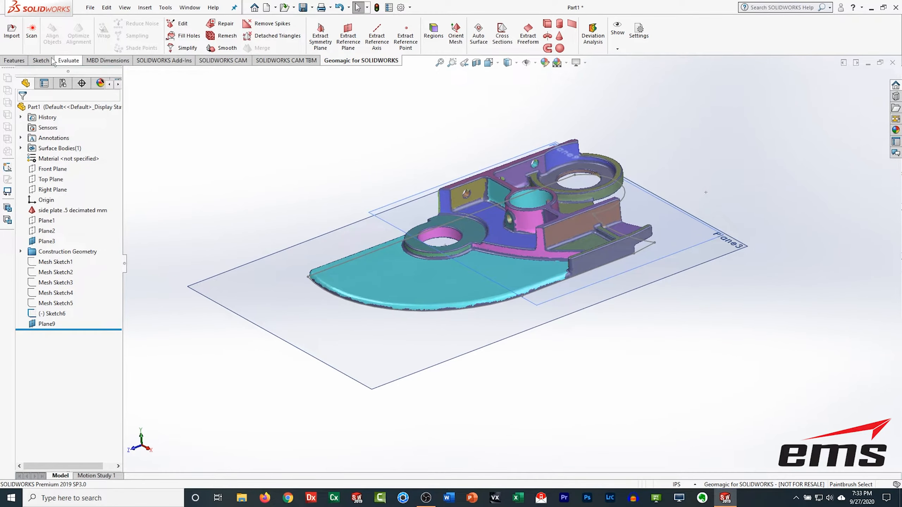
click(14, 60)
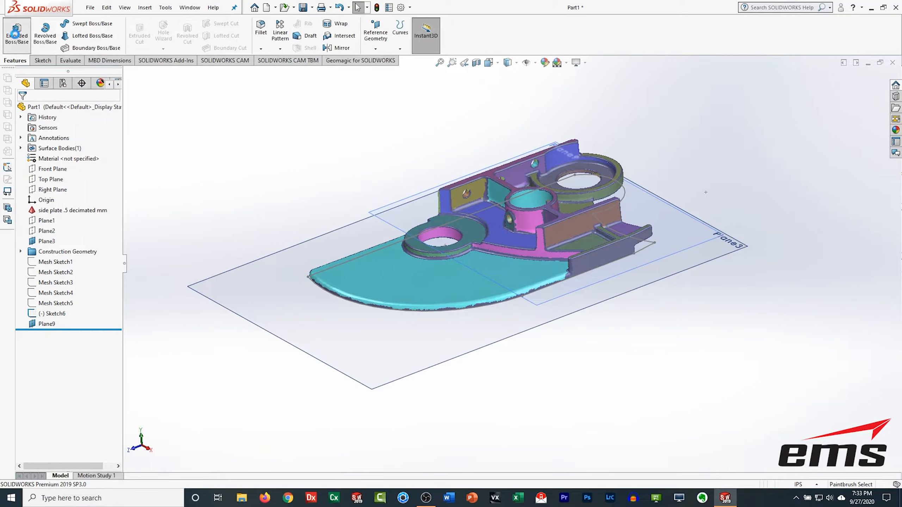
click(16, 35)
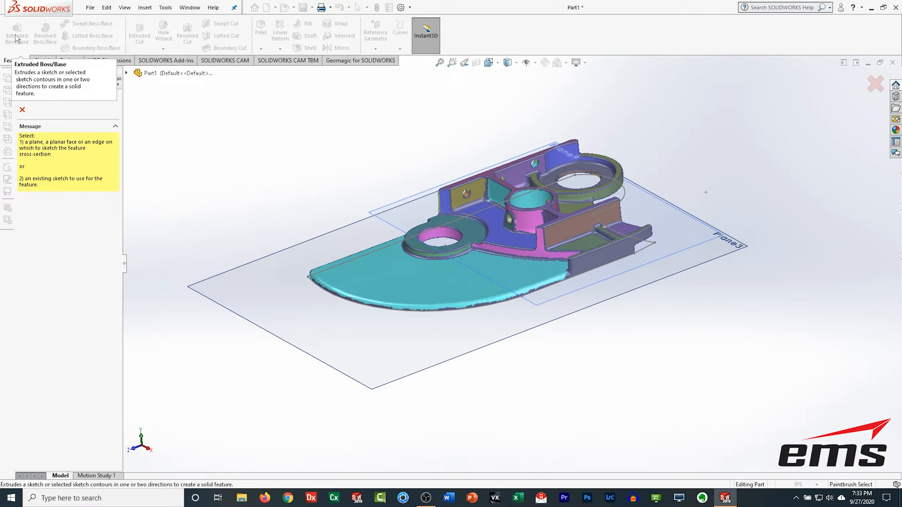
click(337, 265)
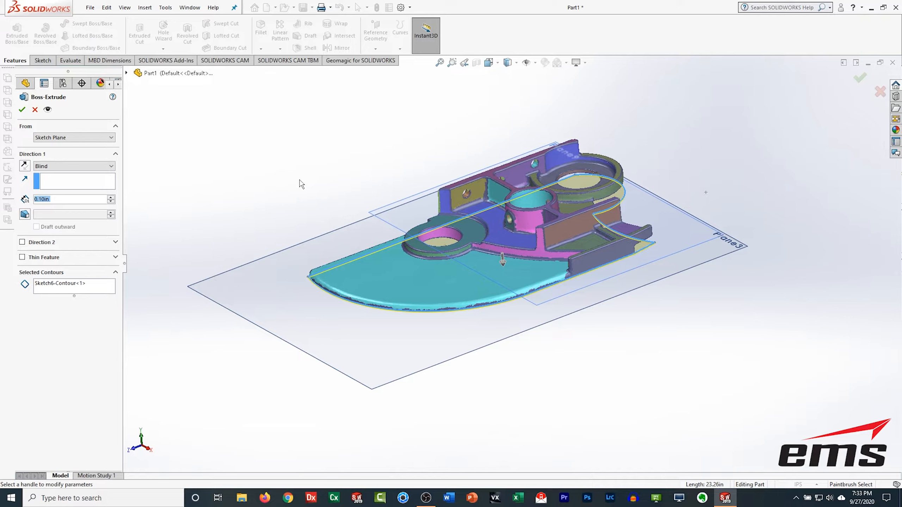
click(71, 167)
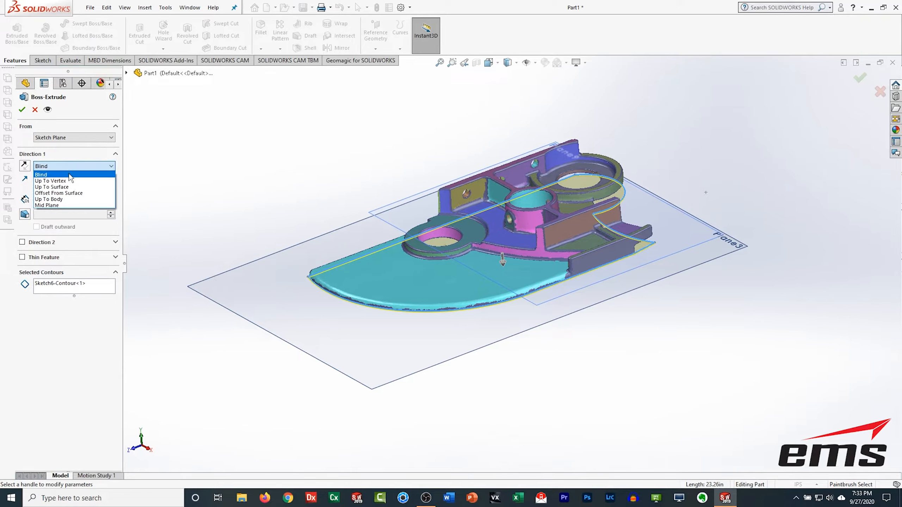
click(57, 189)
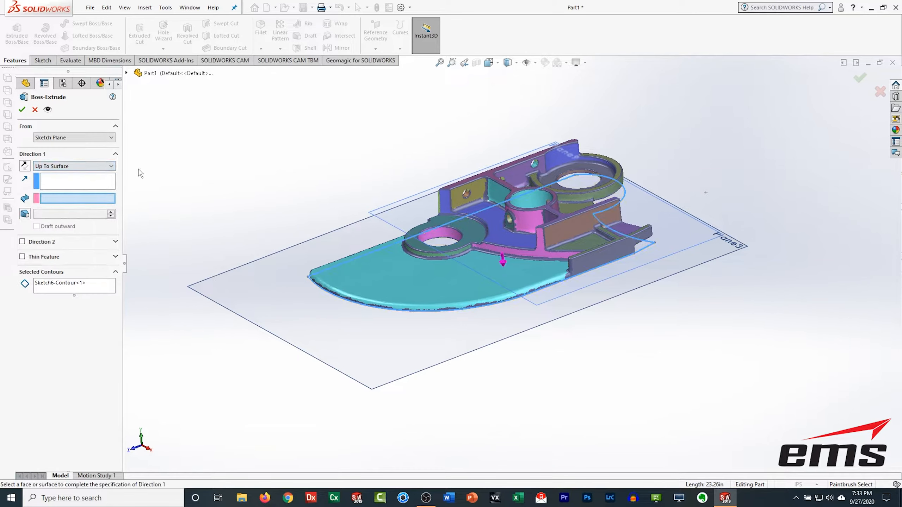
click(399, 205)
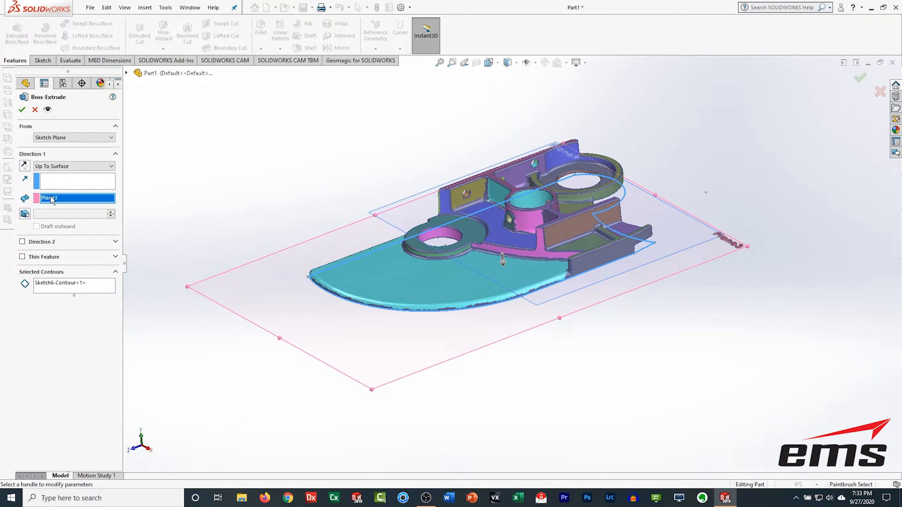
click(390, 207)
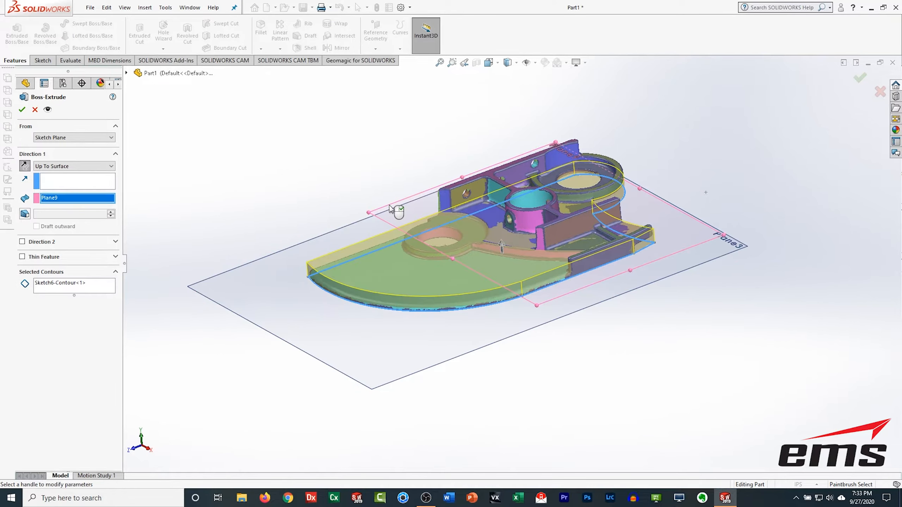
click(21, 109)
Step: Inspect the extruded plate against the scanned mesh from several angles
middle_drag(539, 235, 532, 187)
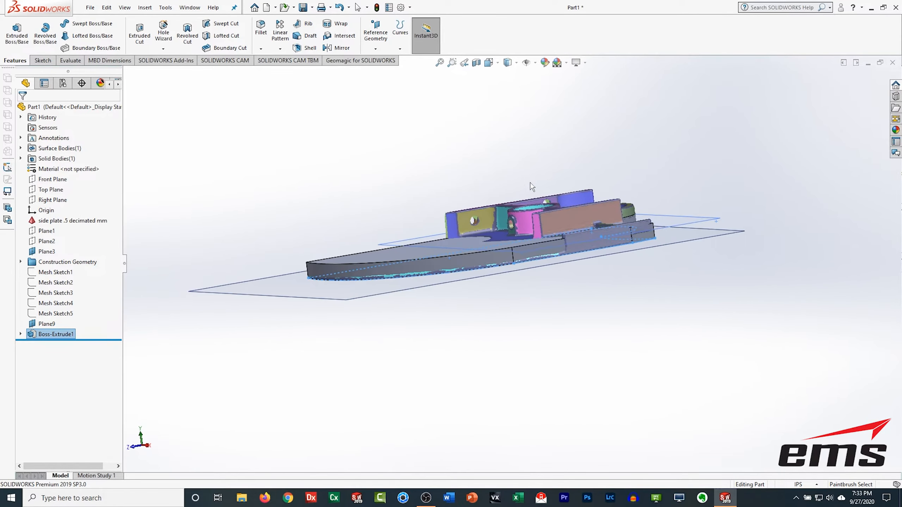
mouse_move(583, 363)
middle_down()
mouse_move(548, 396)
mouse_move(565, 408)
mouse_move(555, 201)
mouse_move(531, 350)
mouse_move(573, 356)
middle_up()
middle_drag(537, 286, 536, 358)
click(222, 163)
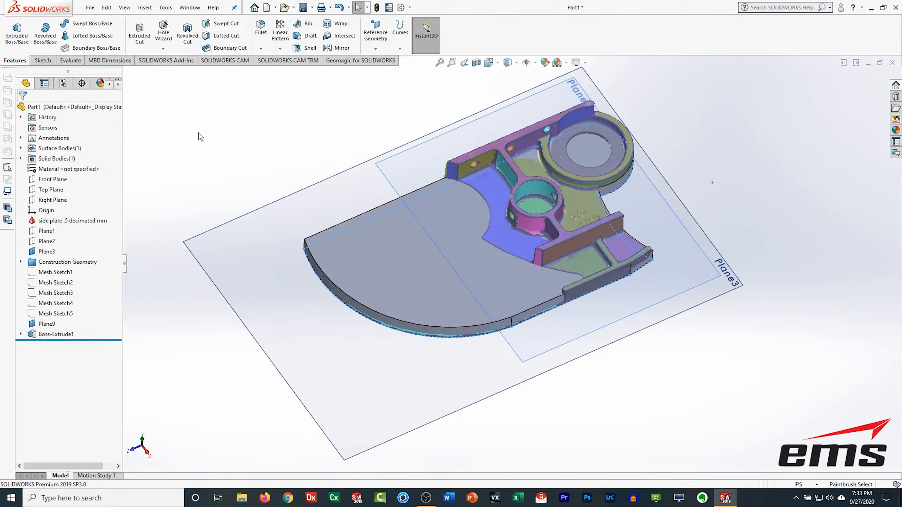
middle_drag(524, 433, 471, 308)
click(457, 263)
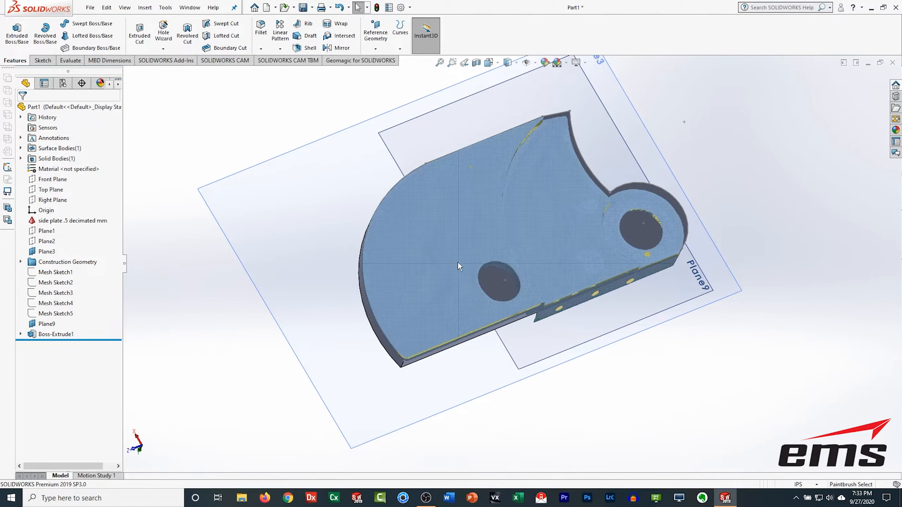
click(33, 335)
click(182, 305)
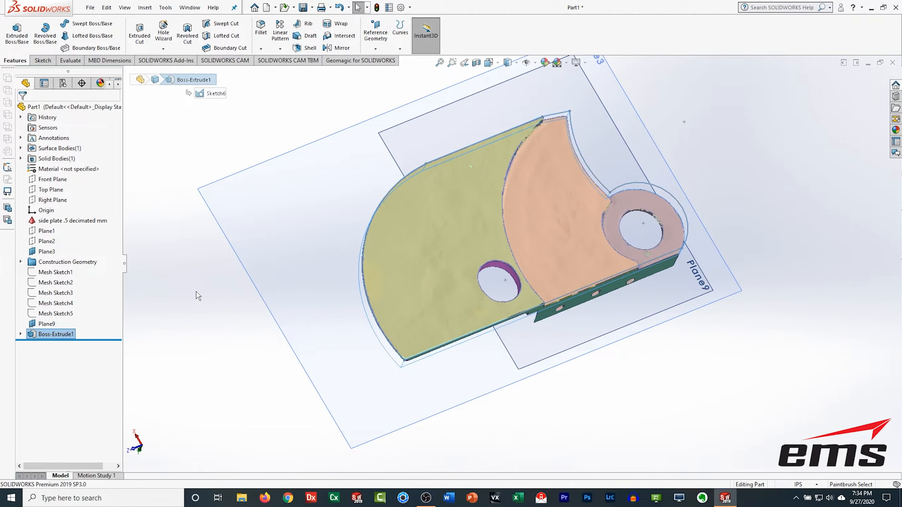
Step: Create a single cross-section of the side plate mesh on Plane3
middle_drag(658, 386, 646, 340)
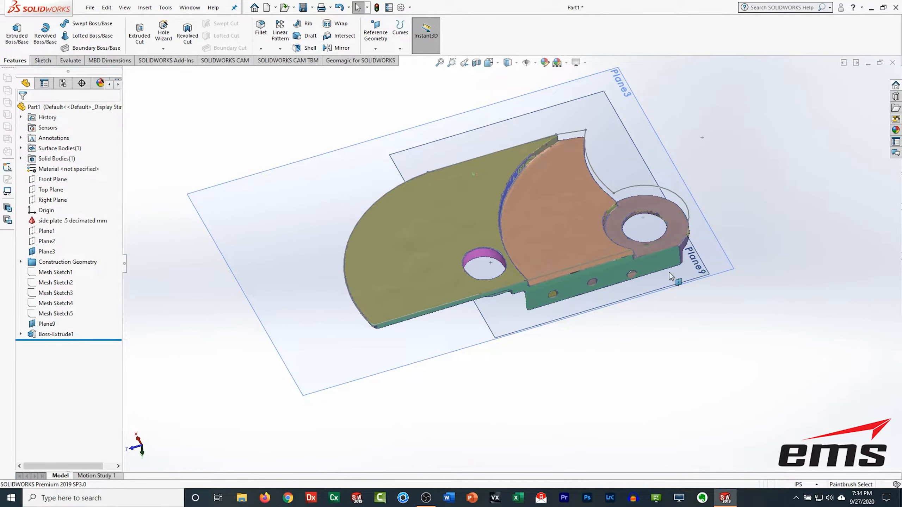
middle_drag(569, 332, 571, 356)
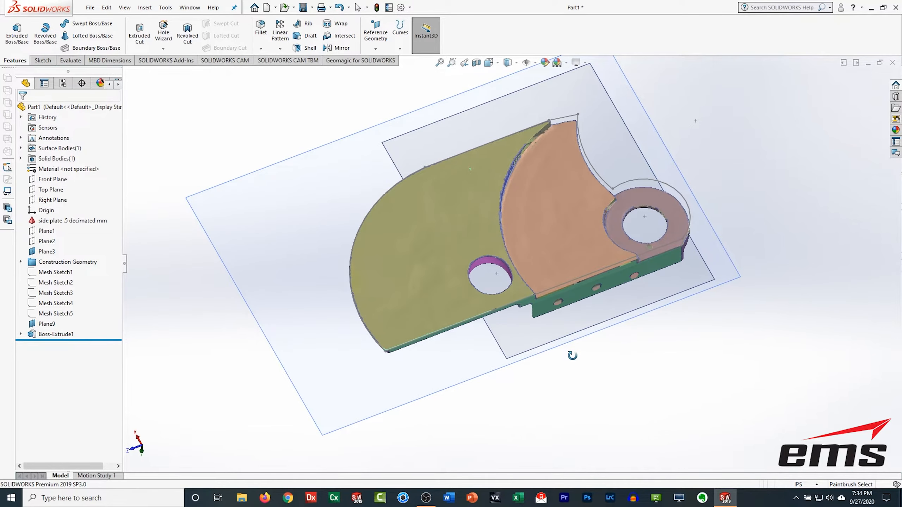
mouse_move(524, 382)
middle_down()
mouse_move(499, 240)
mouse_move(540, 354)
mouse_move(532, 377)
middle_up()
scroll(531, 379, down, 1)
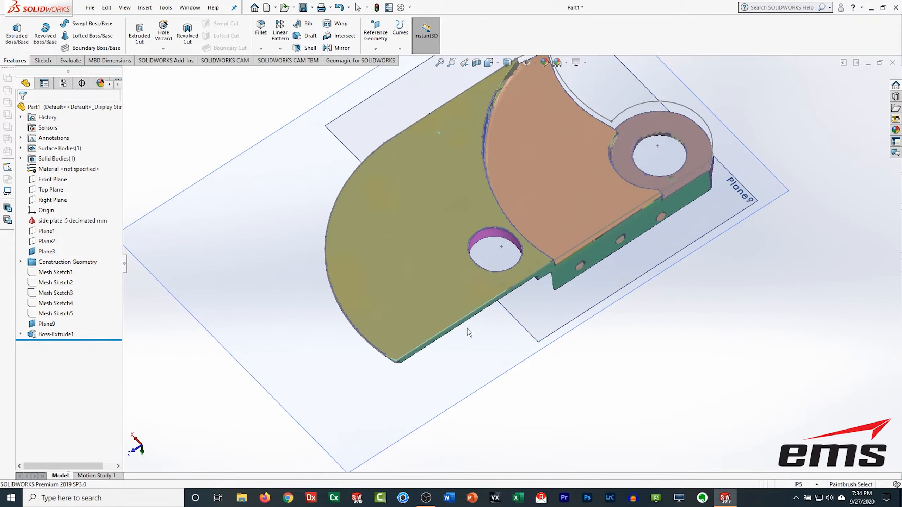
scroll(373, 268, up, 2)
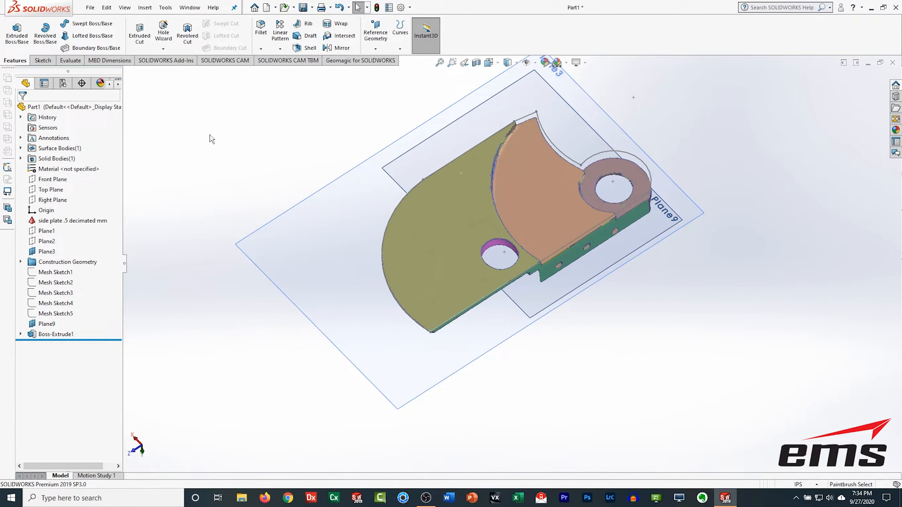
click(361, 65)
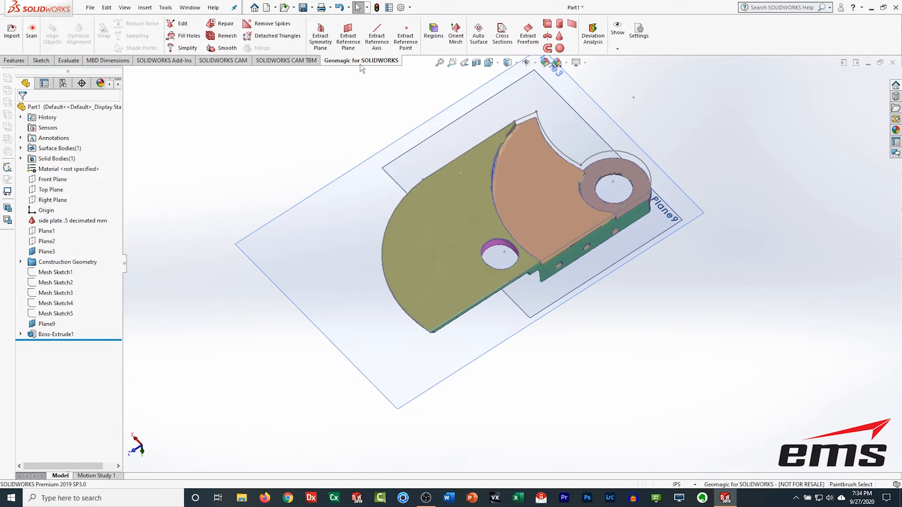
click(501, 36)
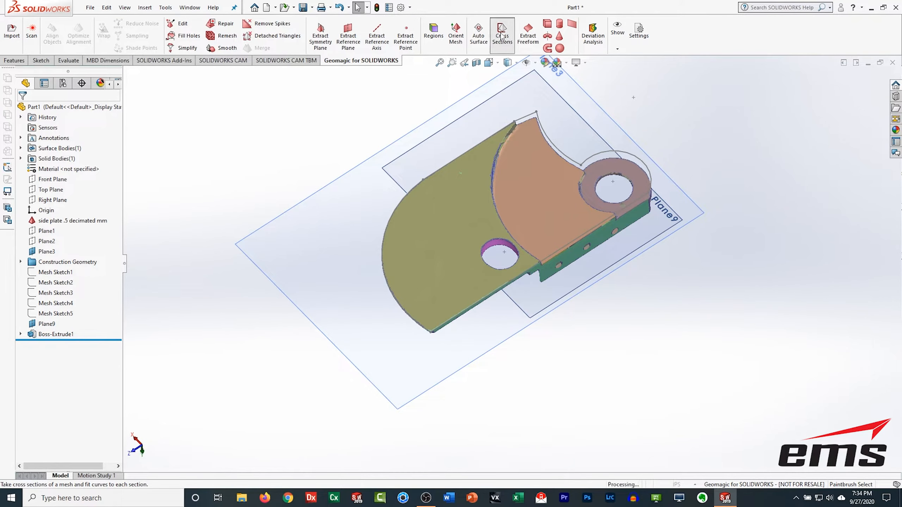
click(339, 214)
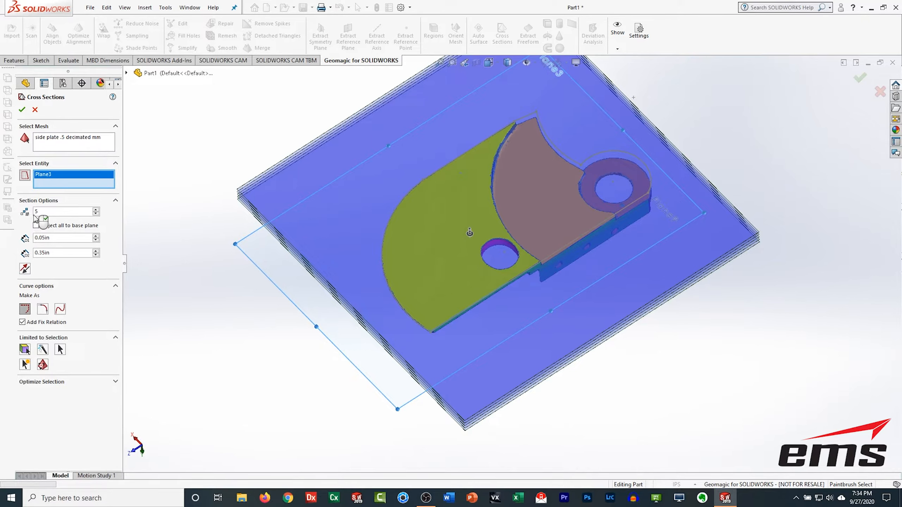
double_click(44, 211)
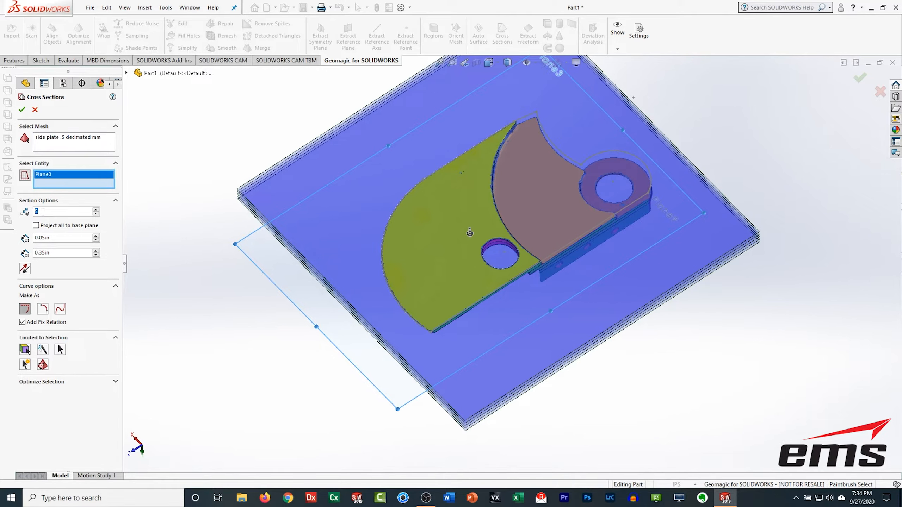
click(82, 276)
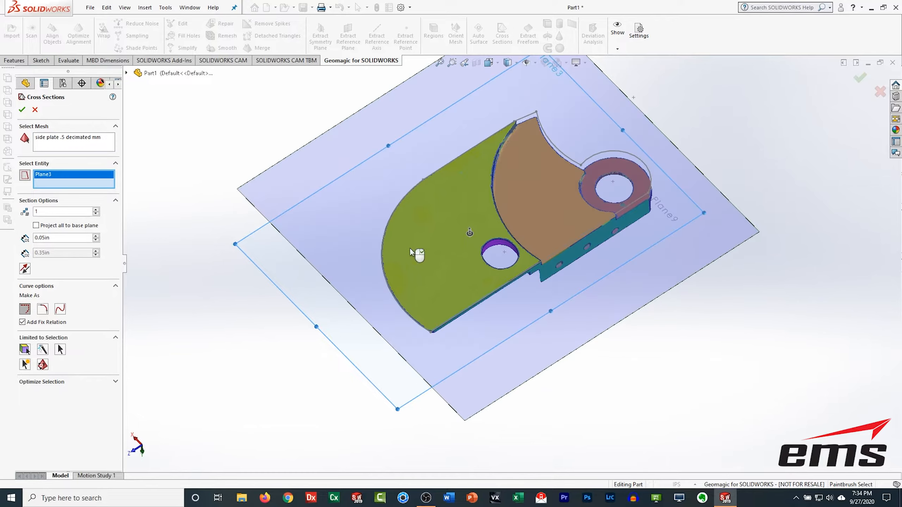
middle_drag(494, 296, 556, 246)
scroll(556, 245, down, 10)
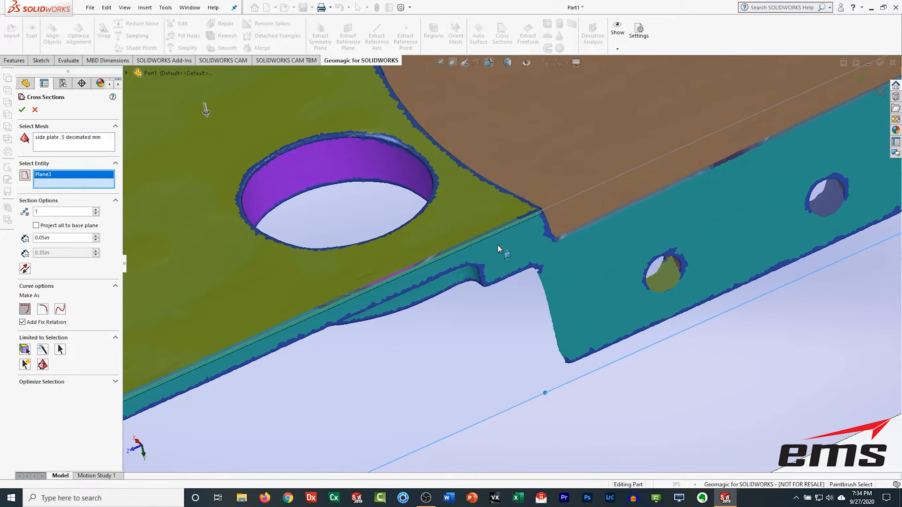
scroll(503, 242, up, 10)
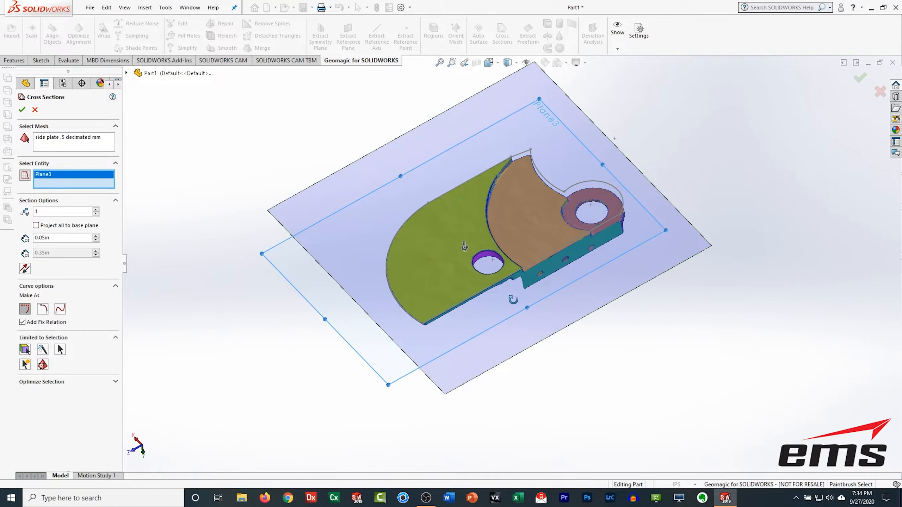
click(22, 110)
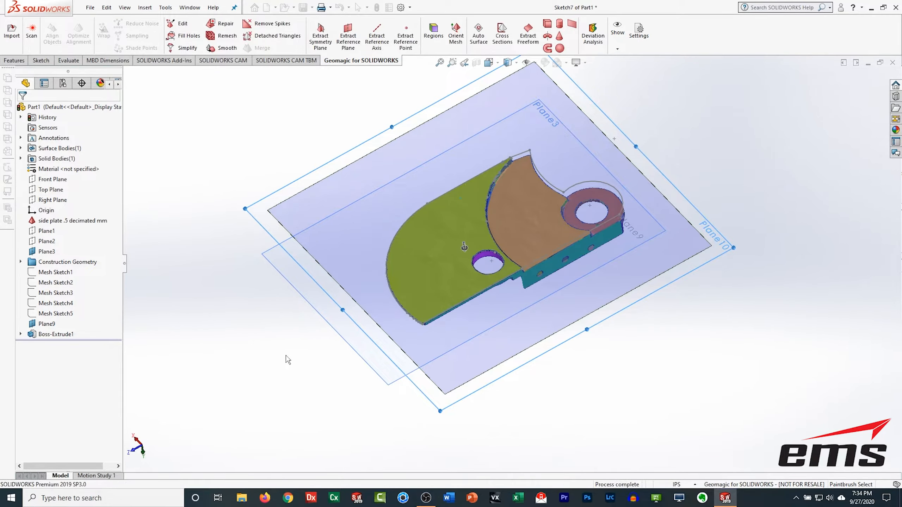
Step: Start a new sketch on Plane3 and hide the side plate .5 decimated mm mesh body
middle_drag(566, 404, 453, 386)
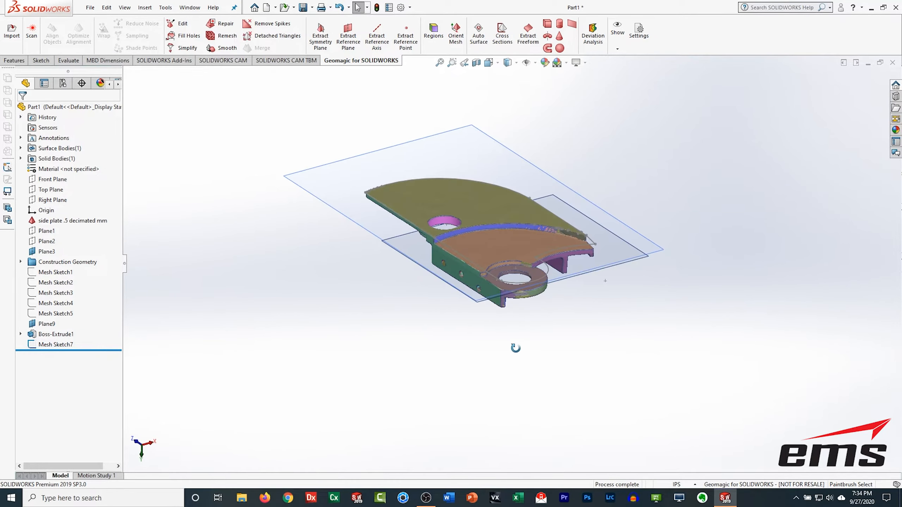
click(487, 243)
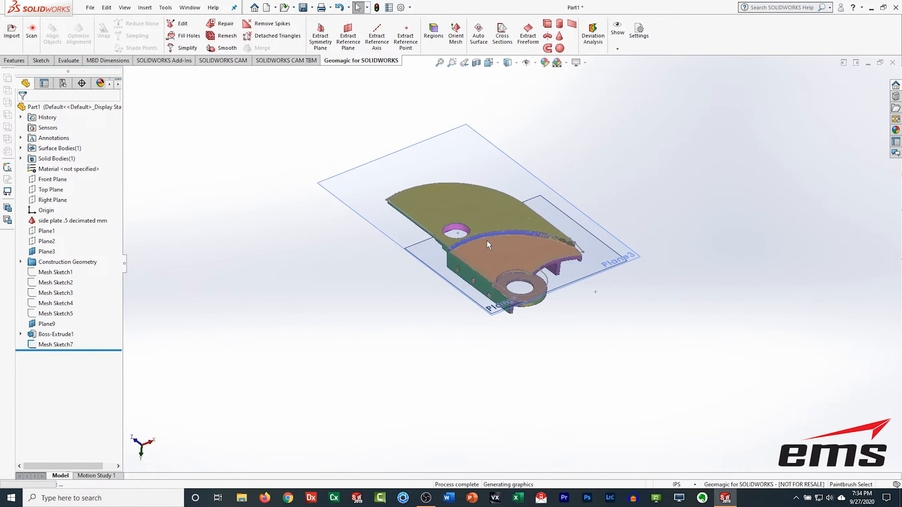
scroll(486, 240, up, 3)
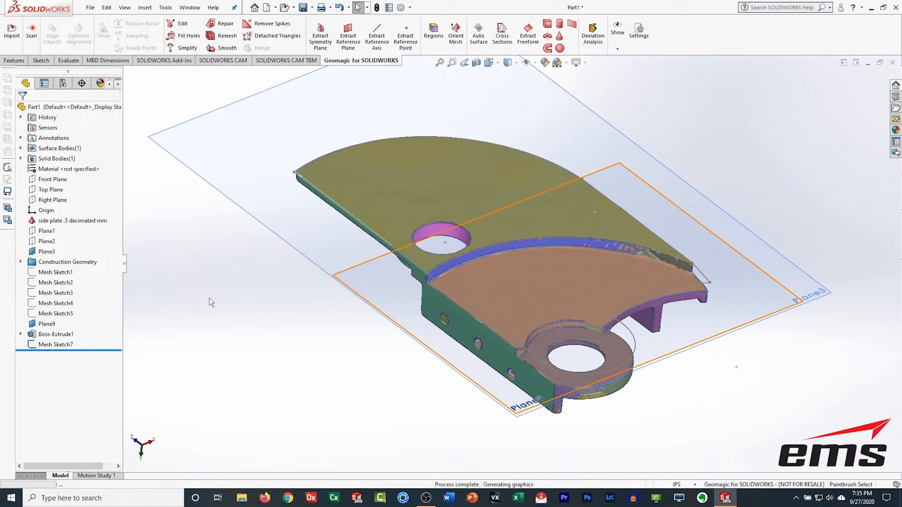
click(40, 60)
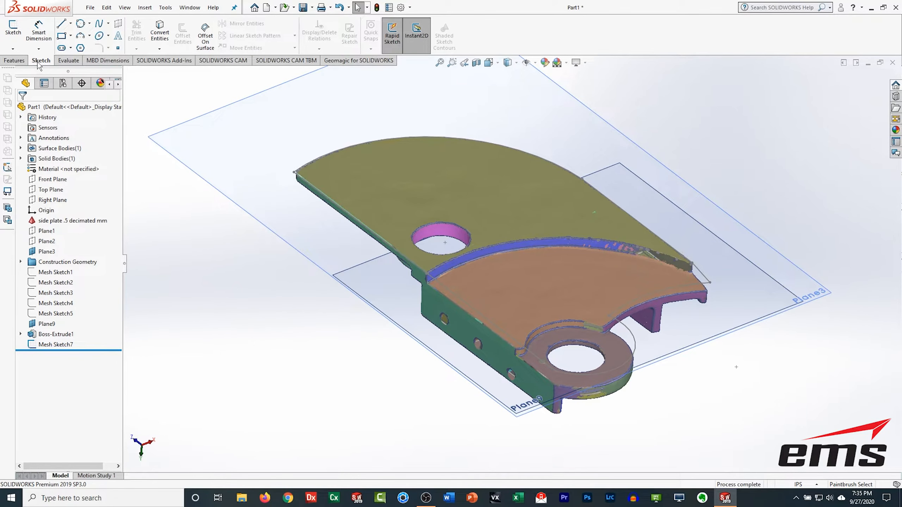
click(12, 28)
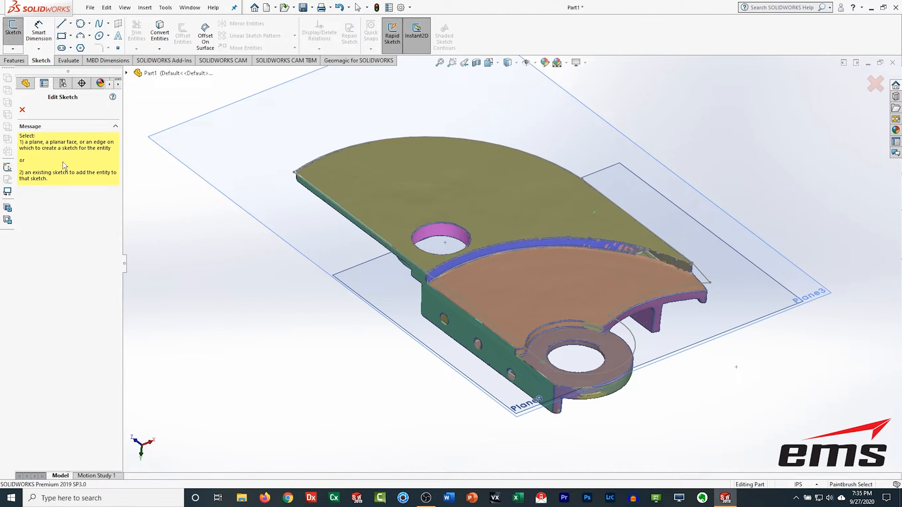
click(311, 230)
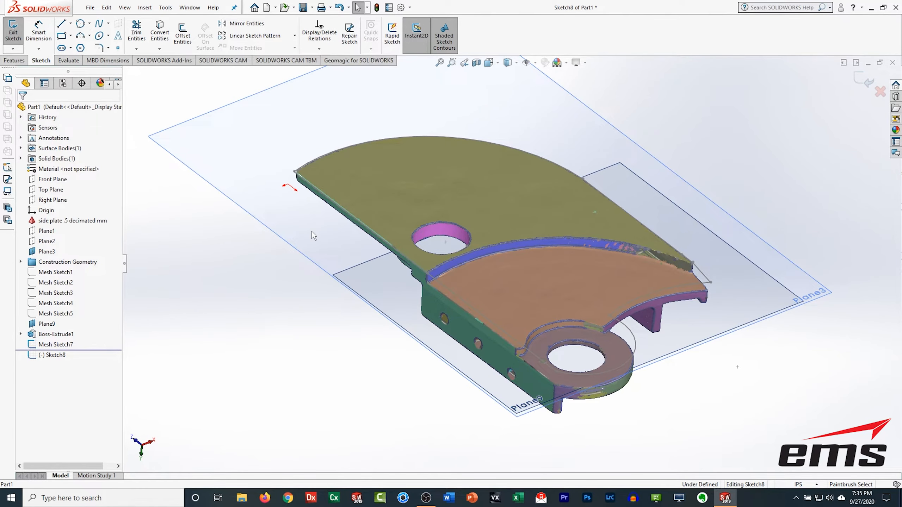
click(35, 221)
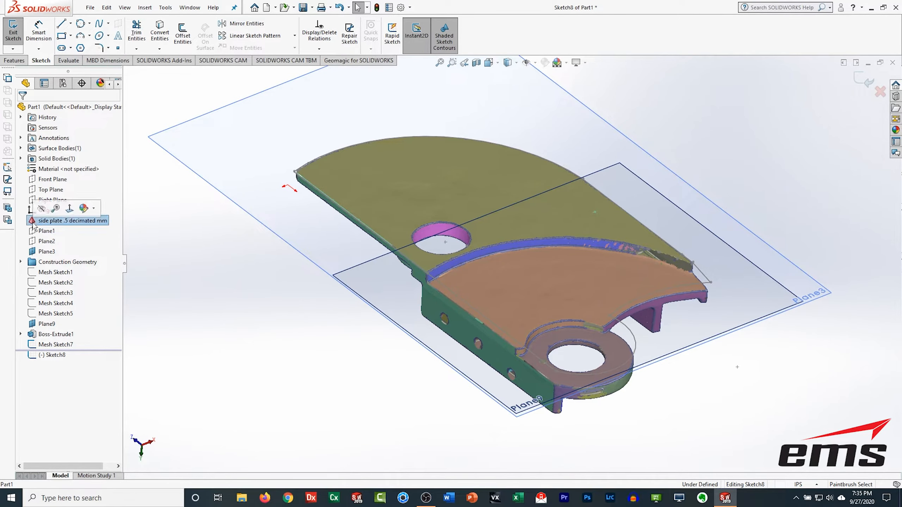
click(41, 208)
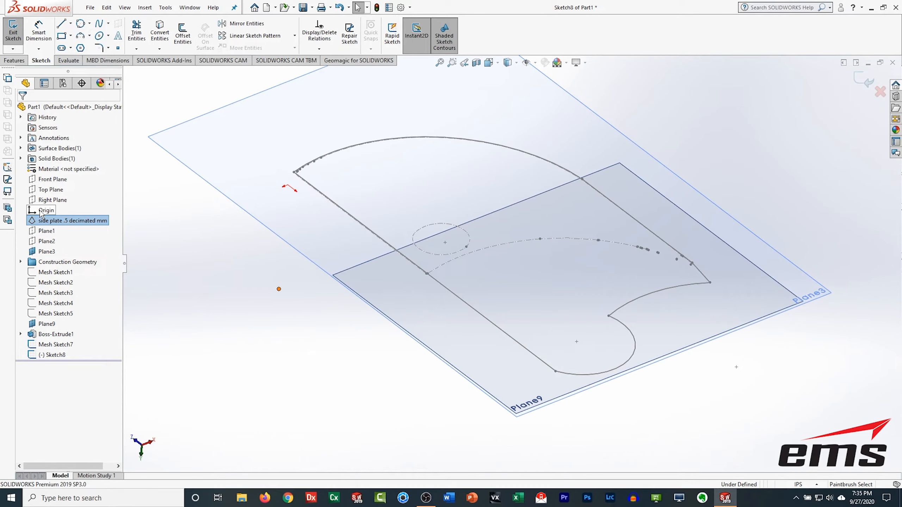
Step: Try to sketch a centre-point circle of about 13.66 in radius from the end of the arc-shaped section curve
right_click(504, 114)
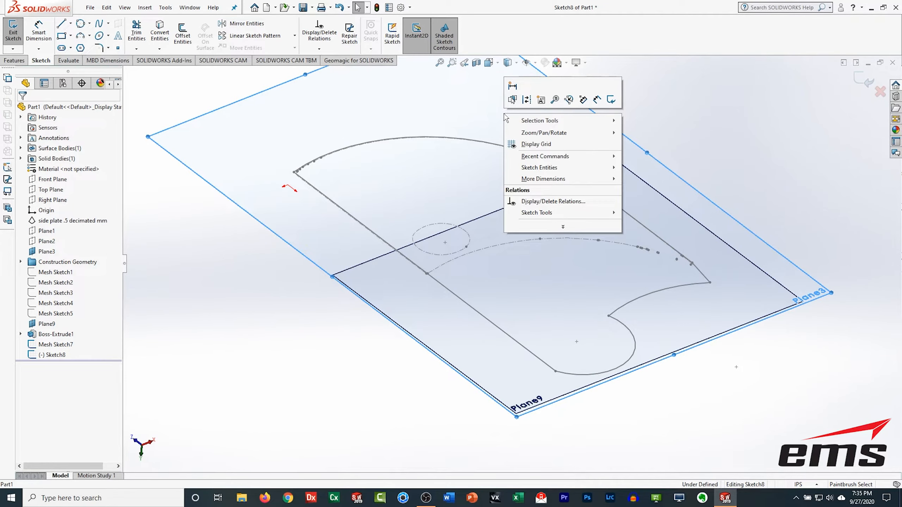
click(675, 97)
click(495, 63)
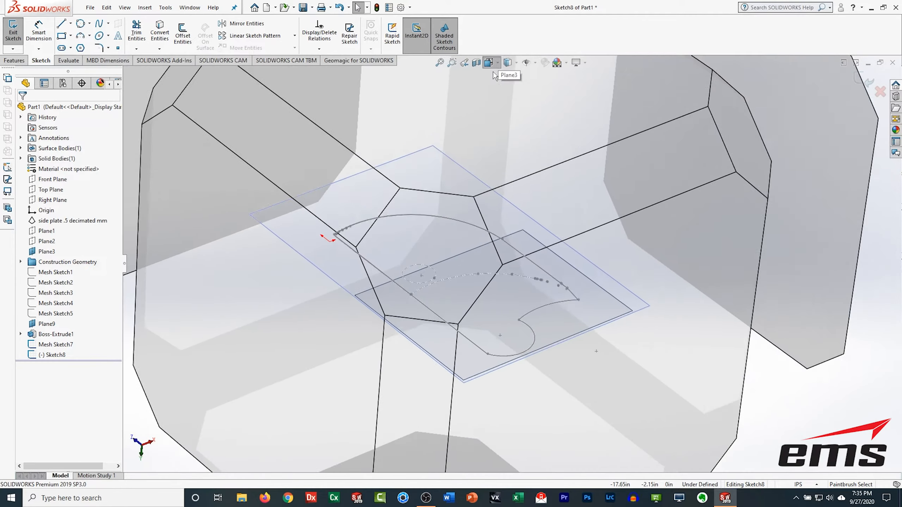
click(390, 246)
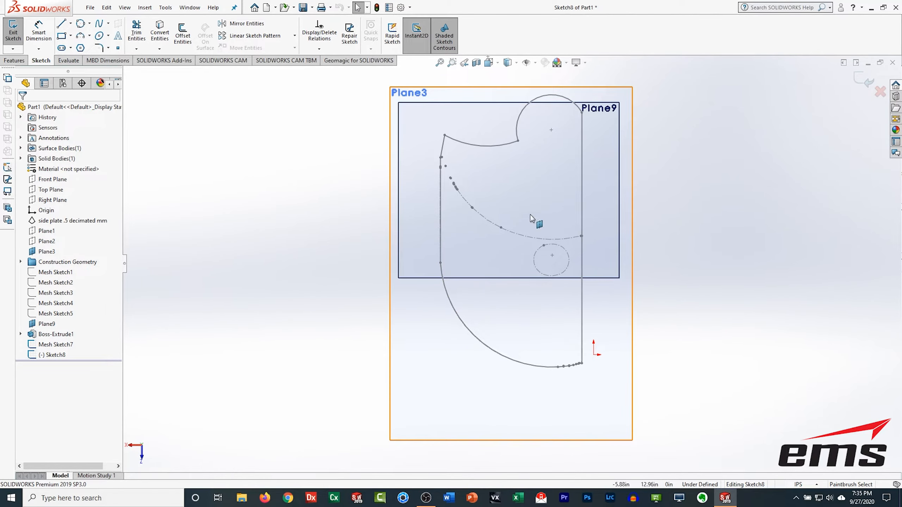
scroll(525, 161, up, 3)
scroll(528, 198, down, 3)
scroll(528, 198, down, 3)
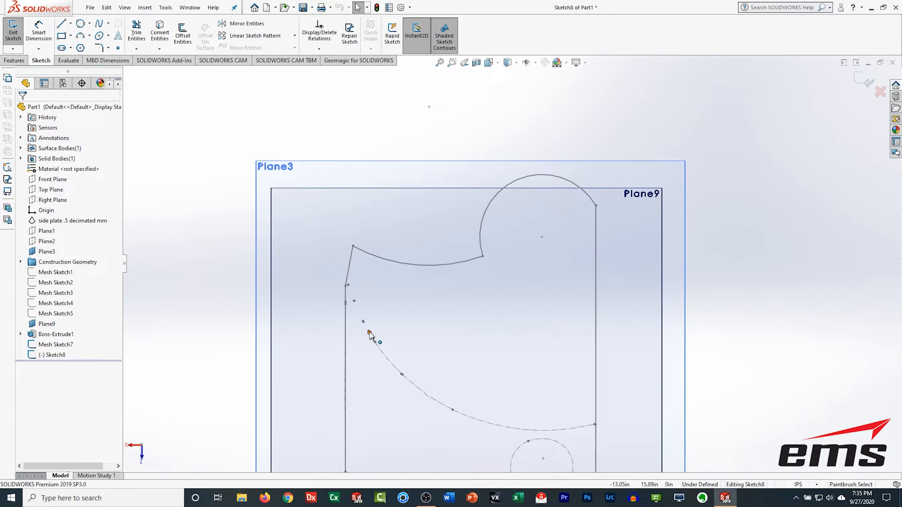
scroll(398, 370, up, 1)
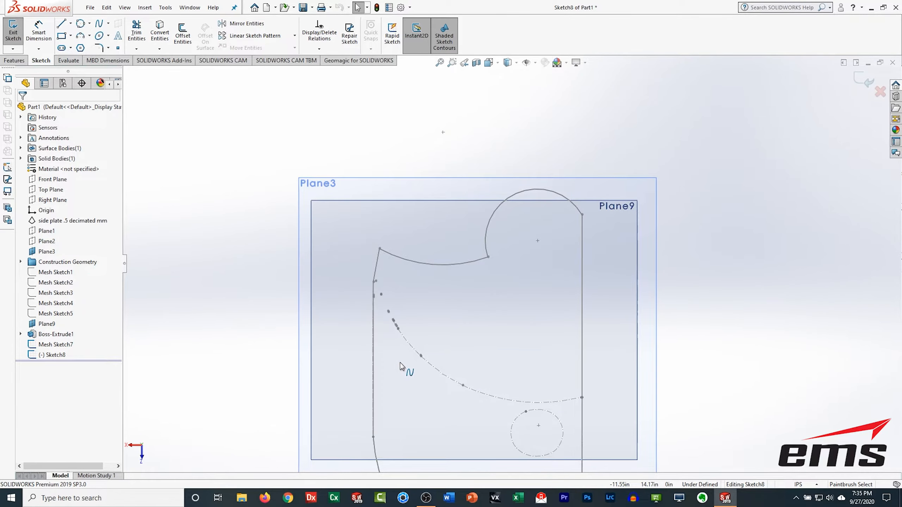
scroll(439, 354, down, 2)
scroll(442, 355, up, 3)
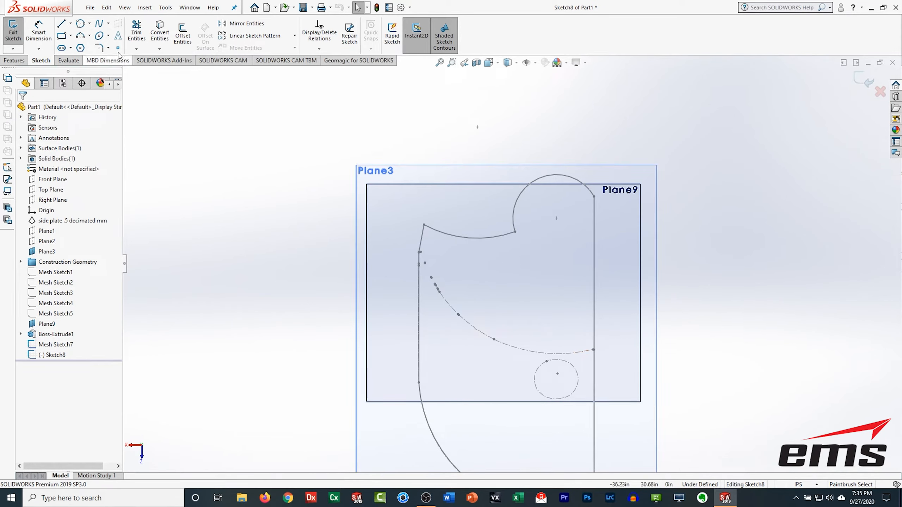
click(90, 25)
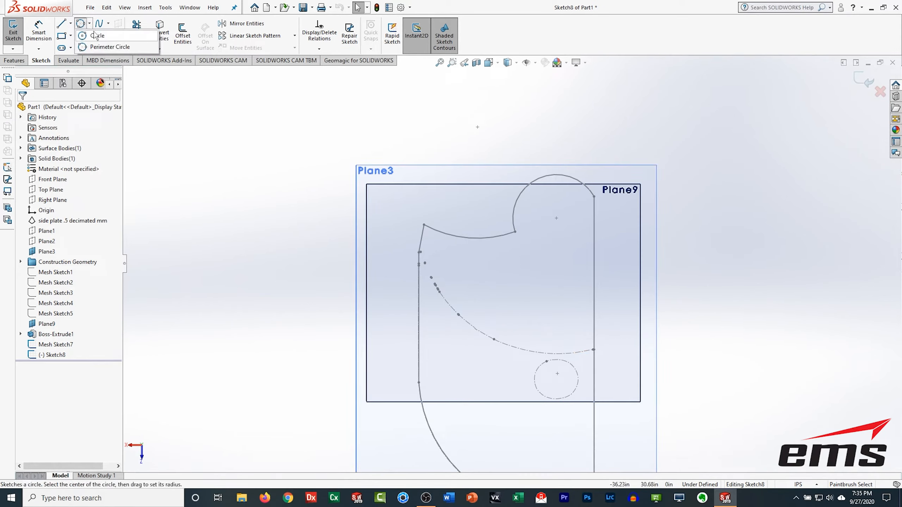
click(95, 35)
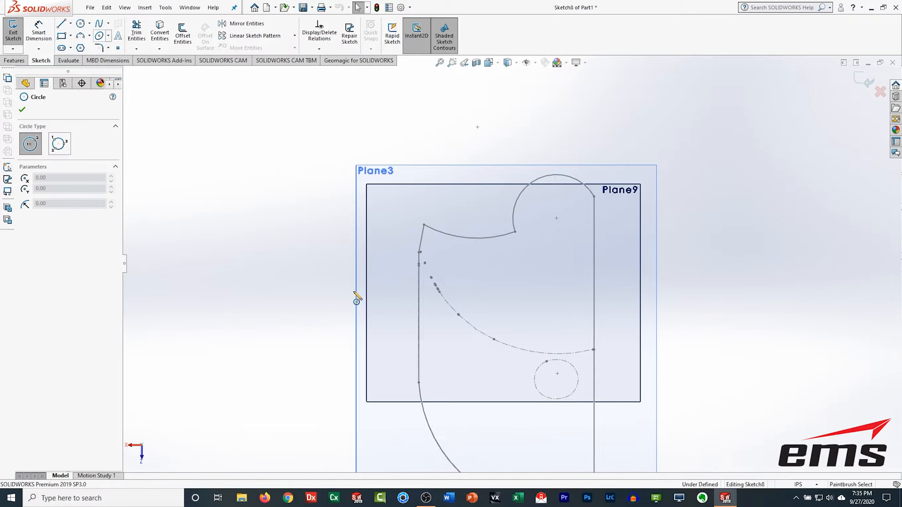
click(585, 351)
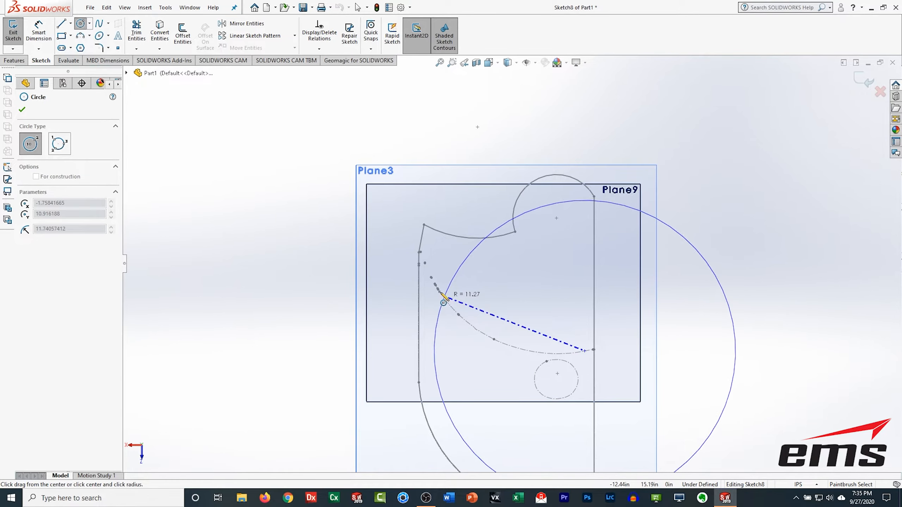
click(426, 263)
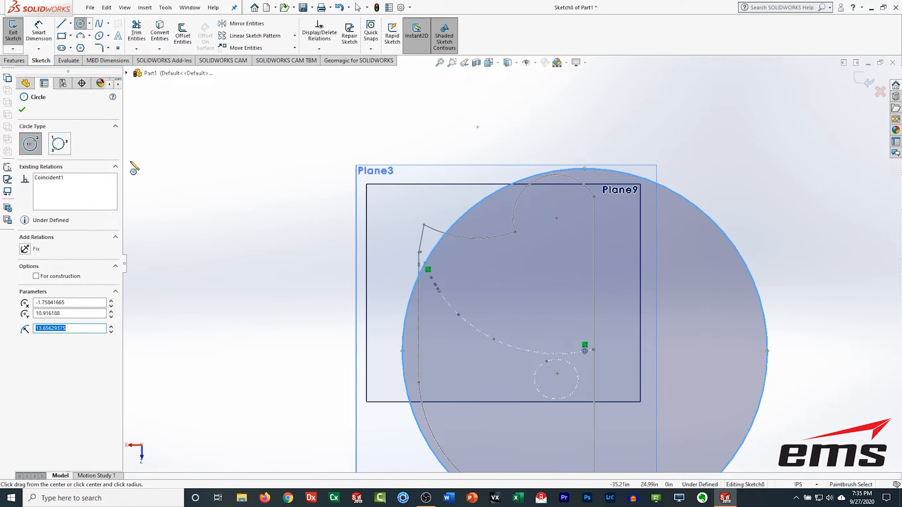
click(58, 145)
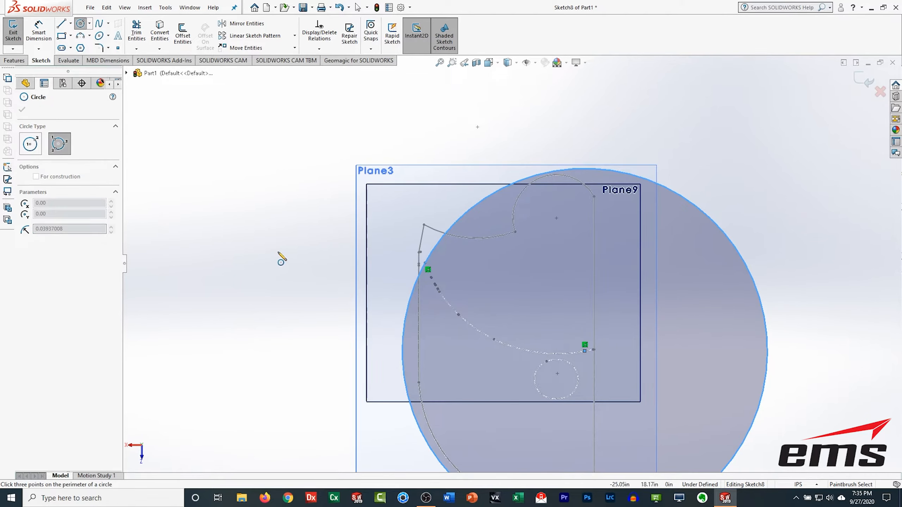
key(Escape)
key(ctrl+z)
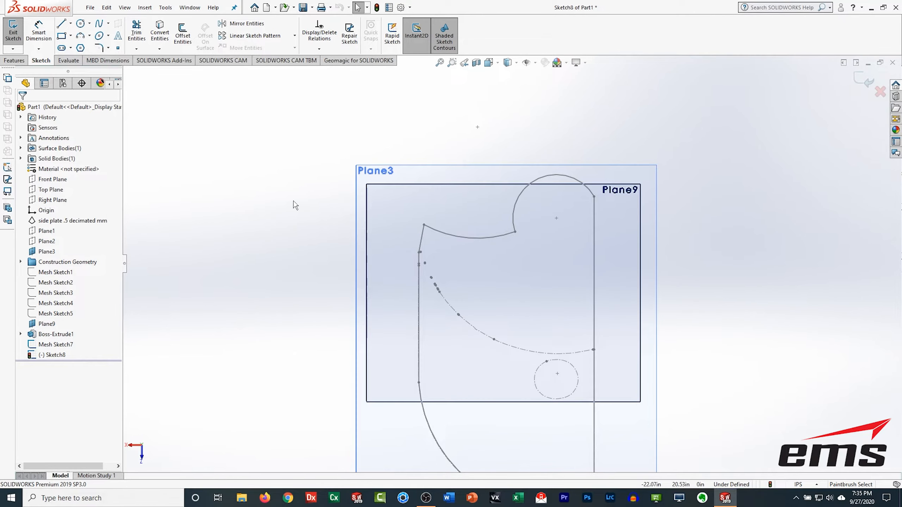
Step: Sketch a three-point perimeter circle of about 10.32 in radius through the arc-shaped section curve, then exit the sketch
click(89, 23)
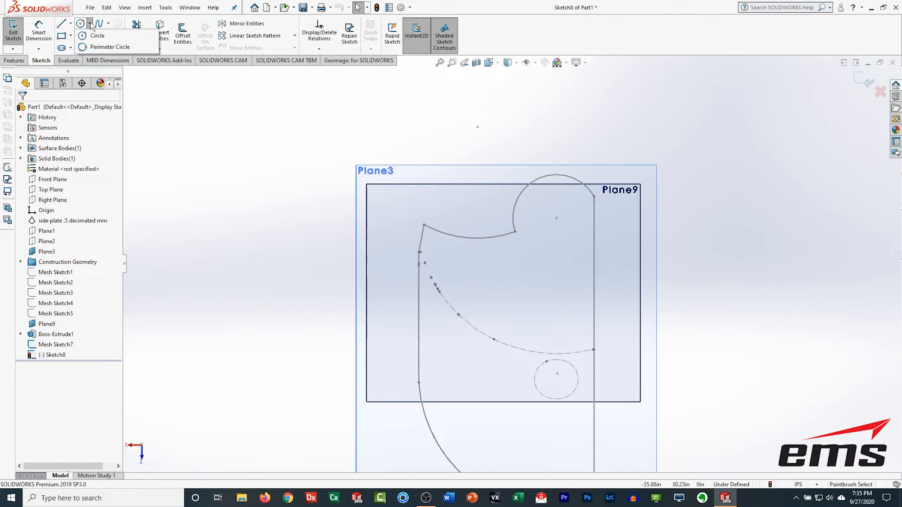
click(93, 48)
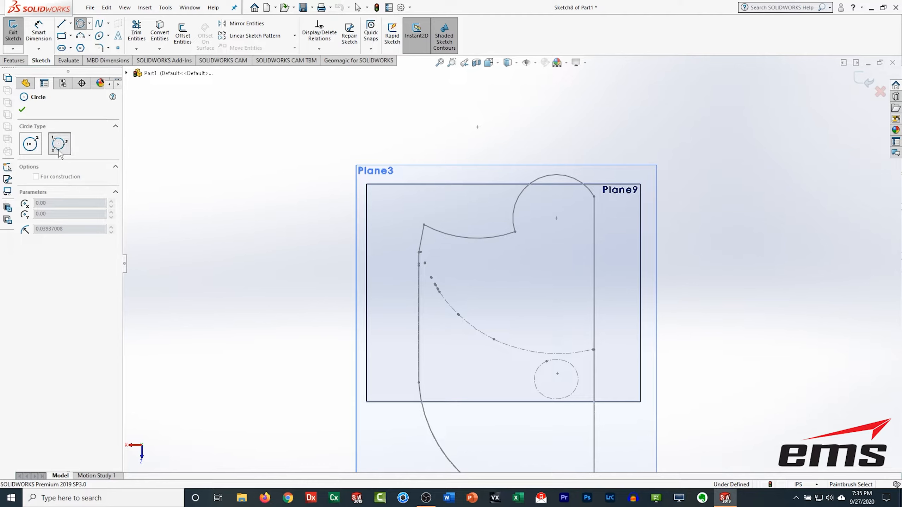
click(580, 351)
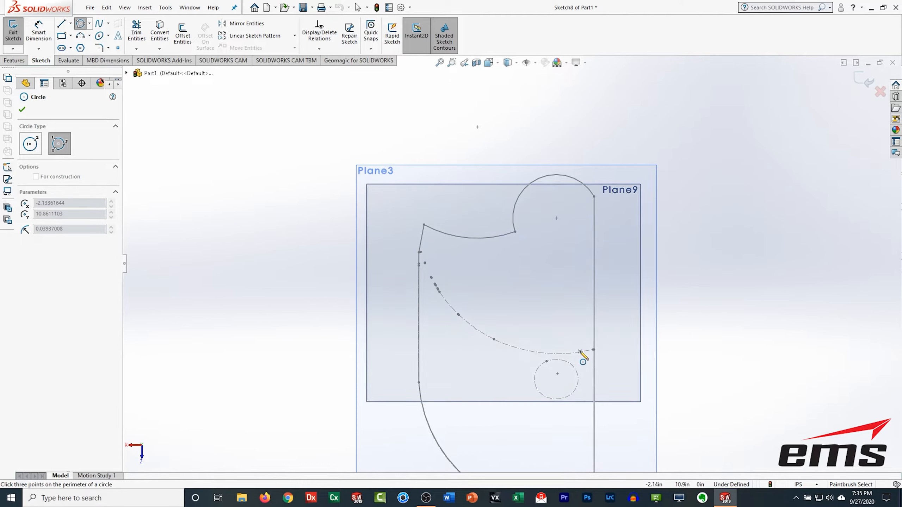
click(425, 263)
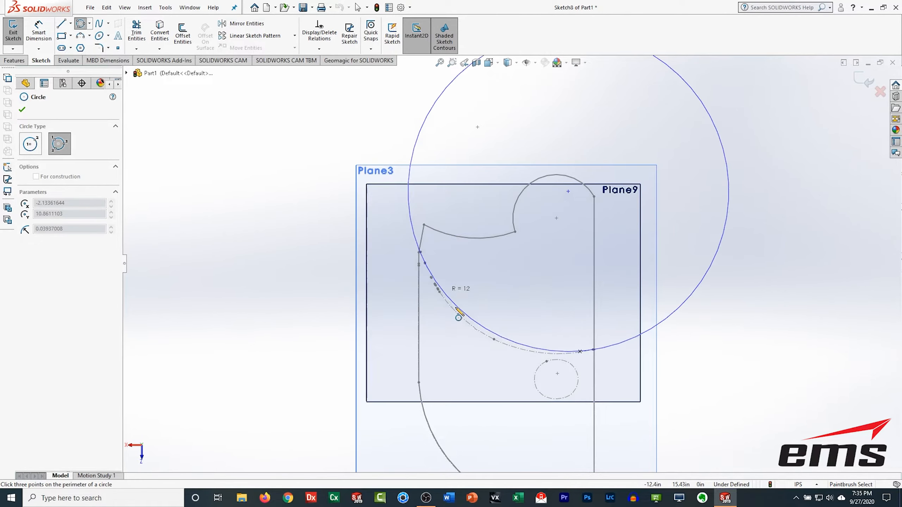
click(480, 332)
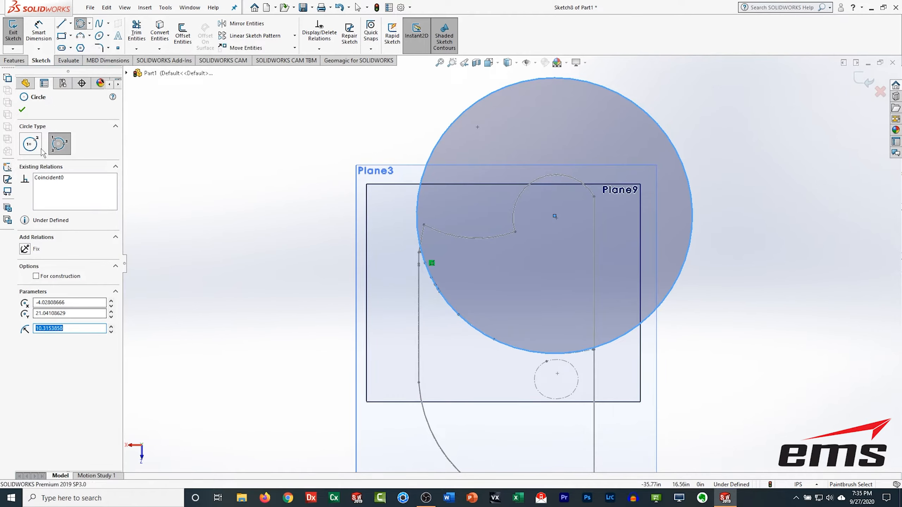
click(22, 110)
click(13, 30)
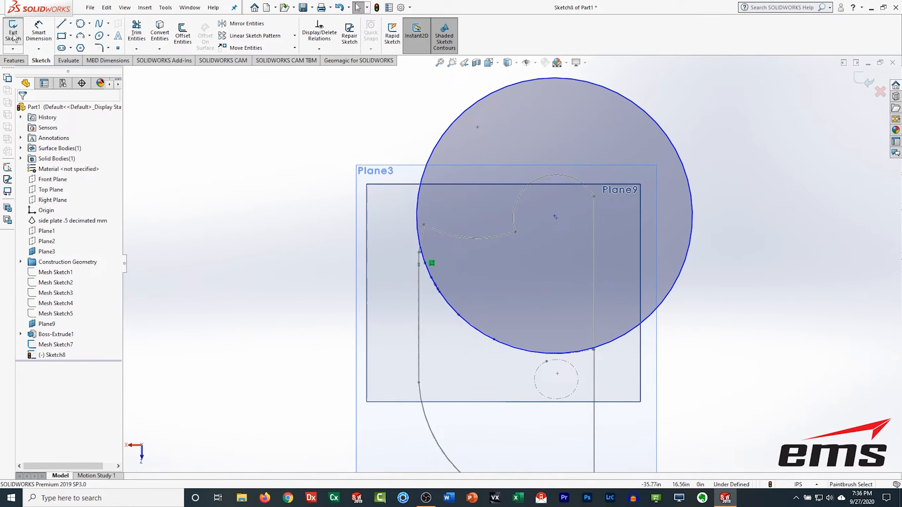
Step: Show the side plate .5 decimated mm mesh body again
mouse_move(539, 417)
middle_down()
mouse_move(543, 374)
mouse_move(521, 250)
mouse_move(477, 241)
mouse_move(447, 306)
mouse_move(634, 286)
mouse_move(649, 305)
middle_up()
middle_drag(586, 349, 536, 346)
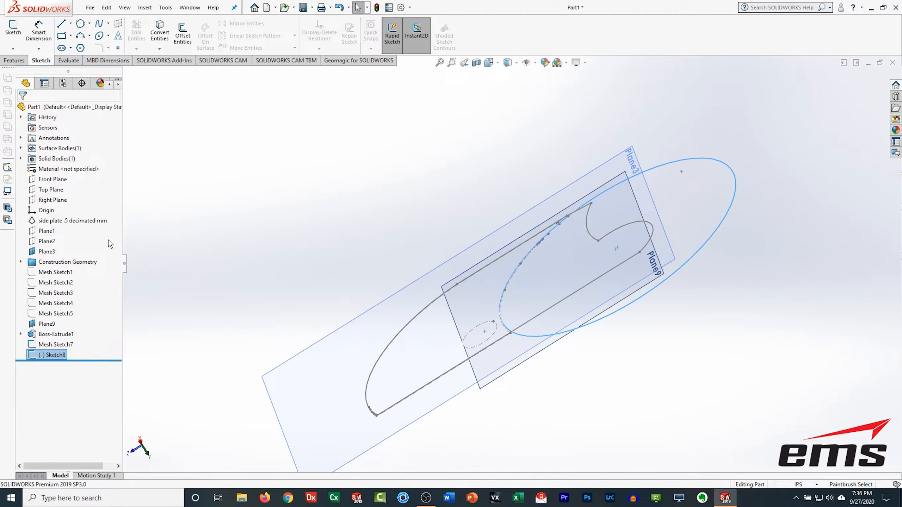
click(50, 221)
click(41, 211)
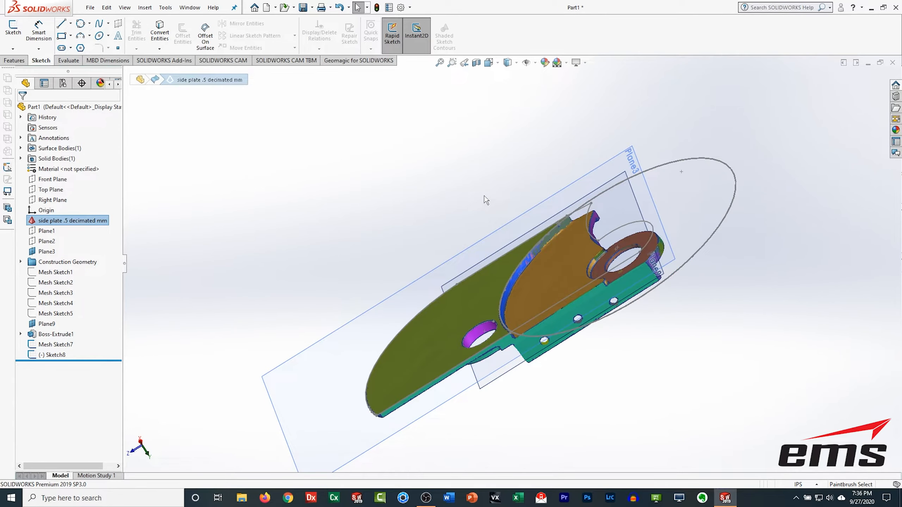
mouse_move(518, 291)
middle_down()
mouse_move(552, 302)
mouse_move(484, 332)
mouse_move(483, 376)
middle_up()
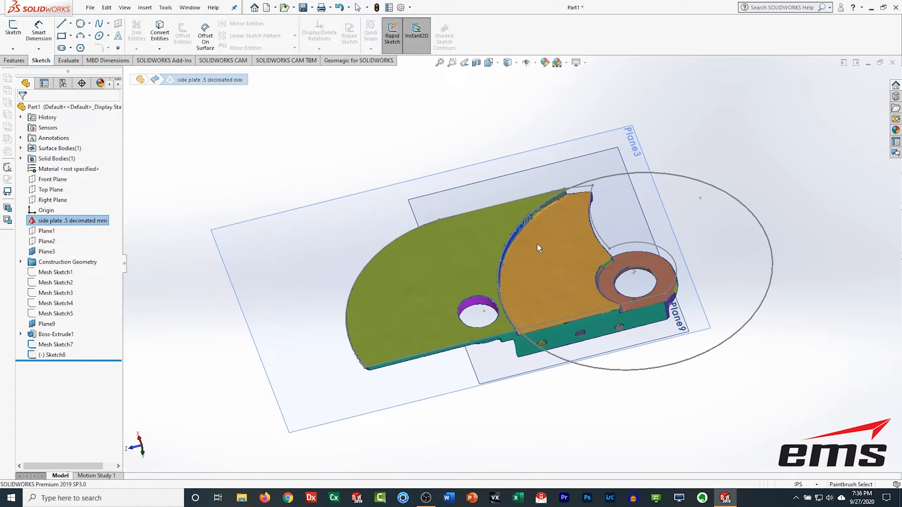
Step: Extract a reference plane from the raised face region of the scanned mesh
click(365, 62)
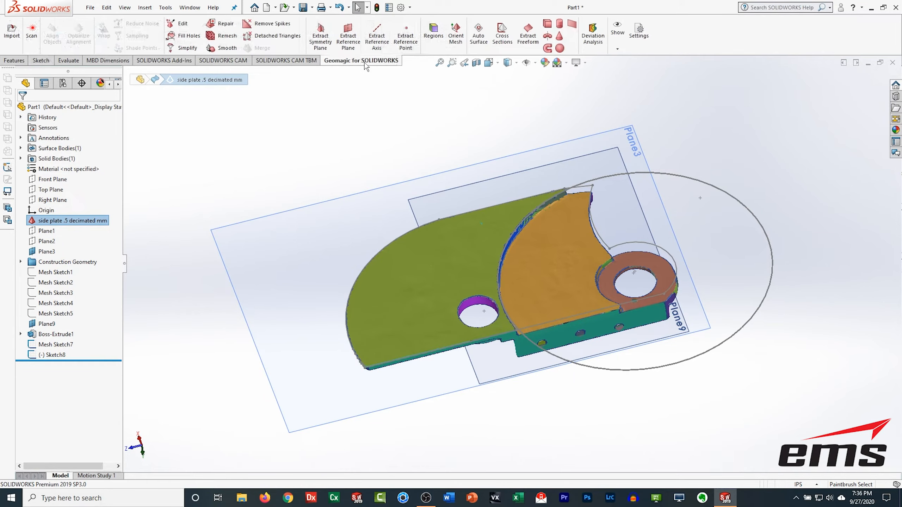
click(344, 36)
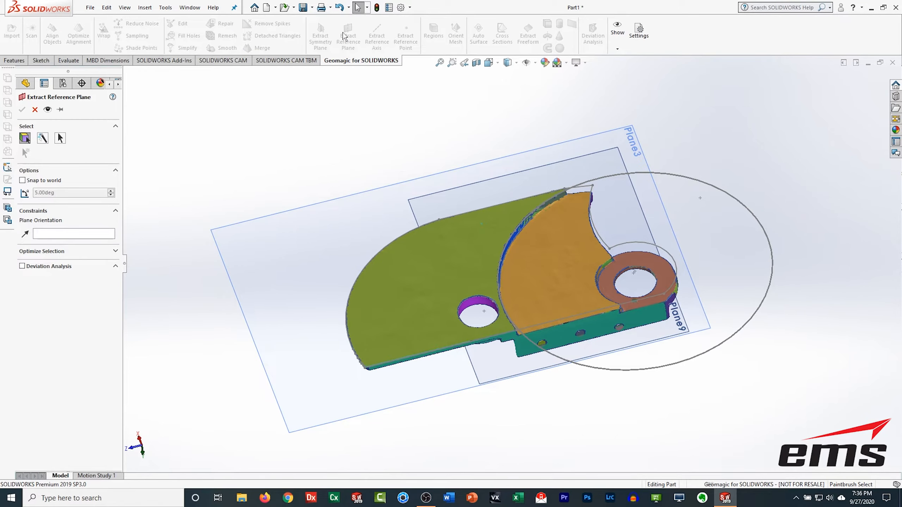
click(539, 258)
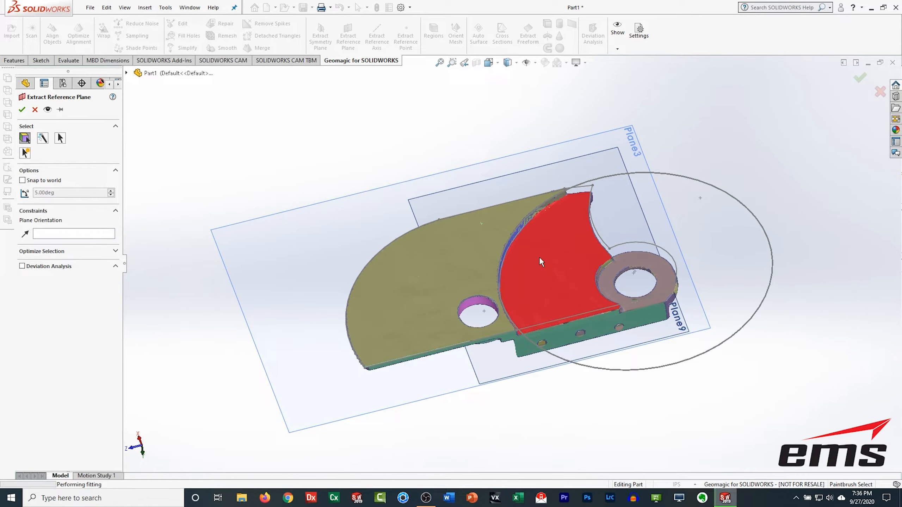
click(23, 110)
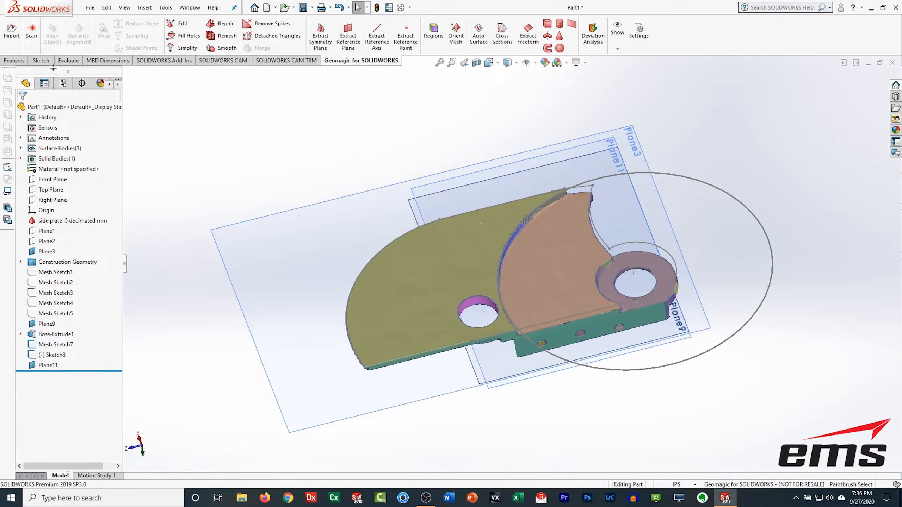
Step: Cut-extrude the circle sketch into the plate with end condition Up To Surface, limited by Plane11
click(14, 60)
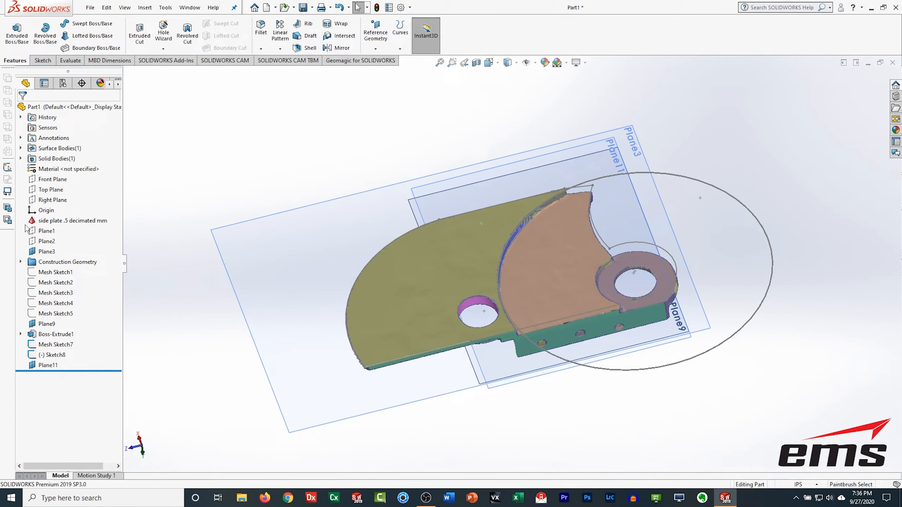
click(50, 334)
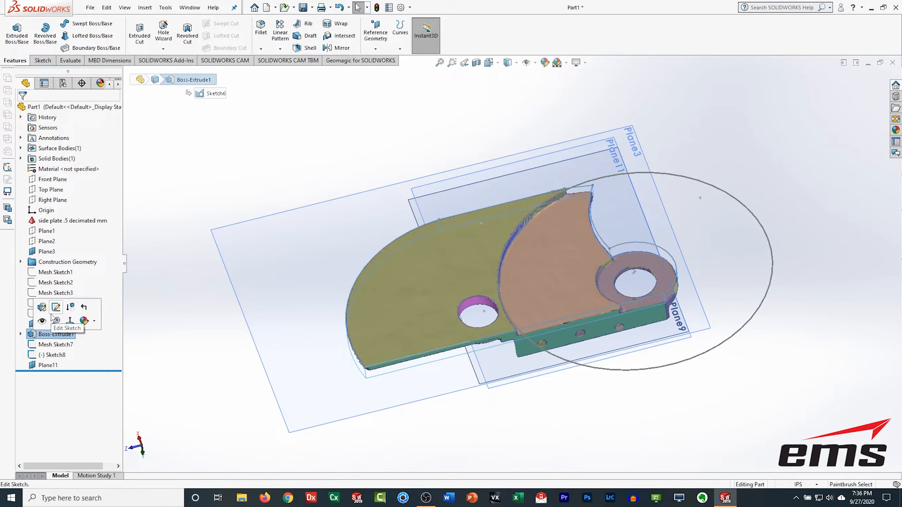
click(265, 144)
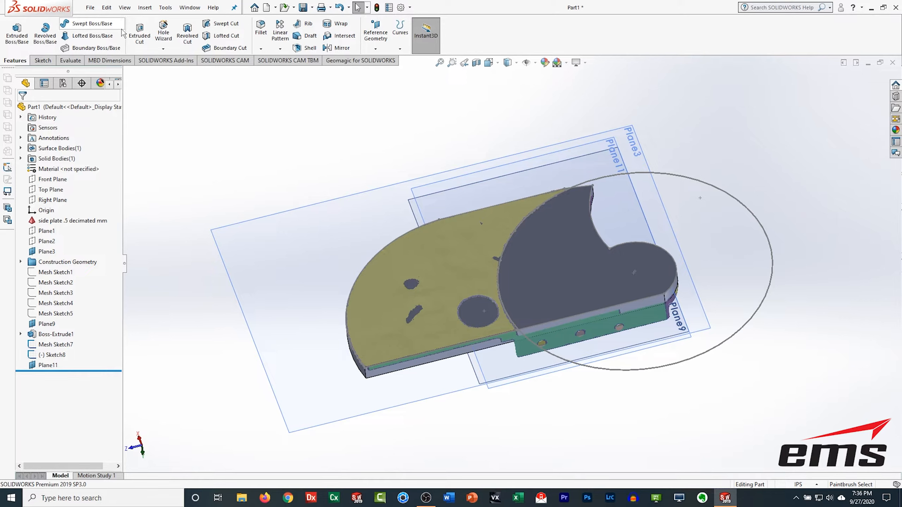
click(139, 30)
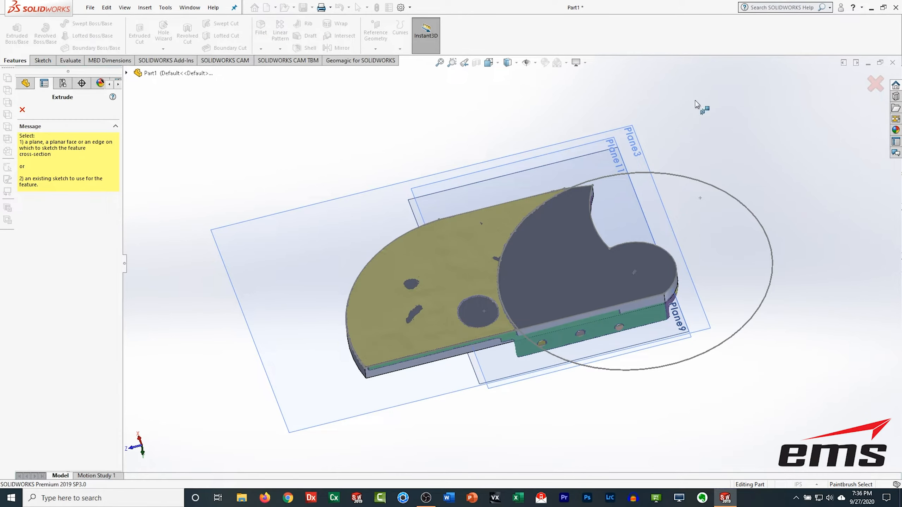
click(695, 179)
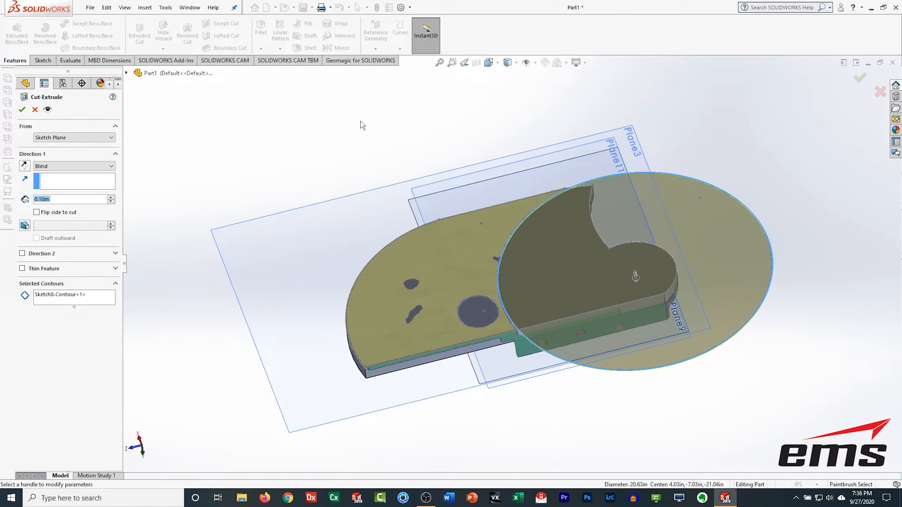
click(59, 167)
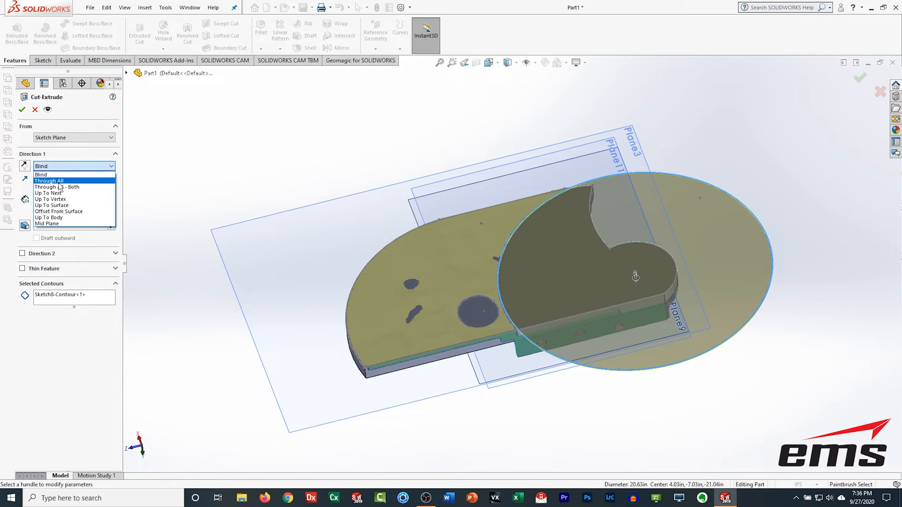
click(59, 205)
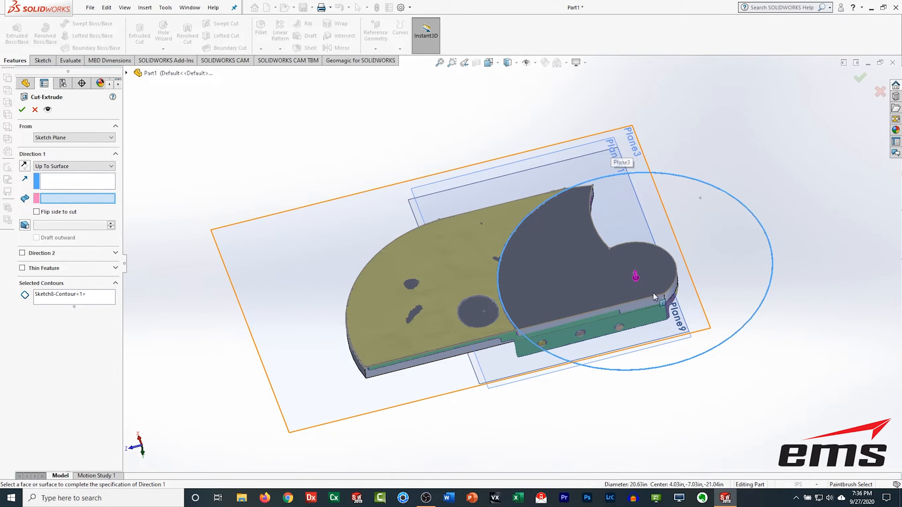
click(554, 157)
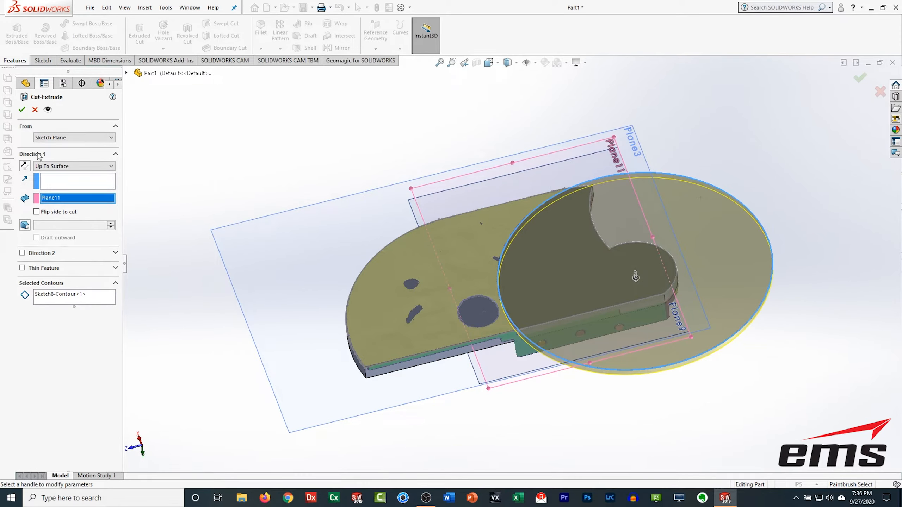
click(21, 110)
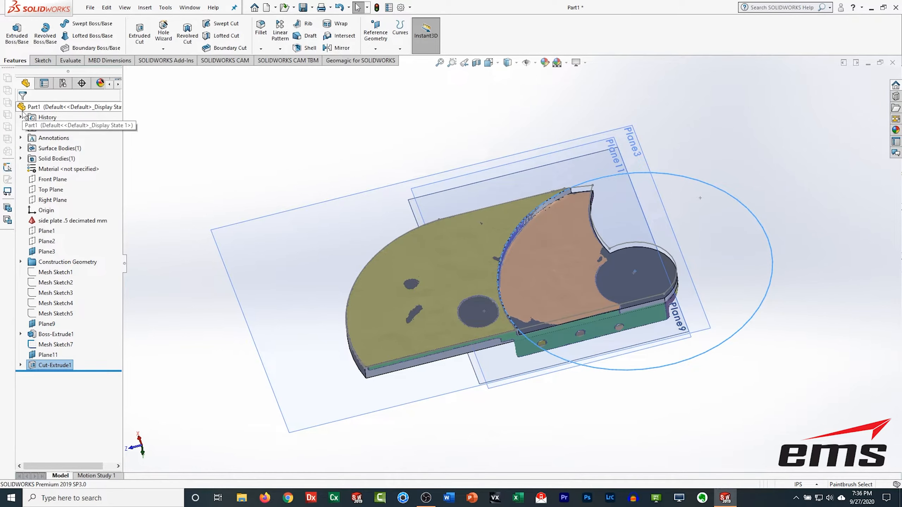
Step: Inspect the cut plate against the scanned mesh around the boss region from several angles
click(189, 184)
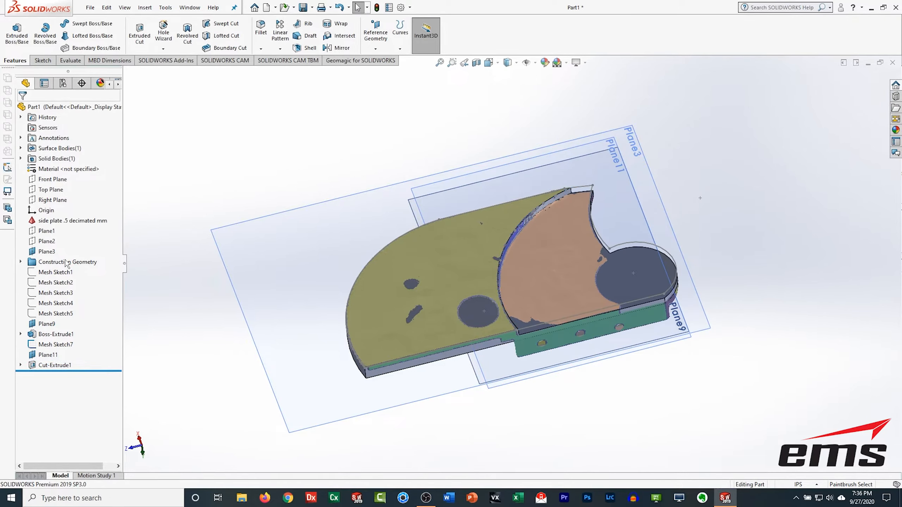
click(32, 221)
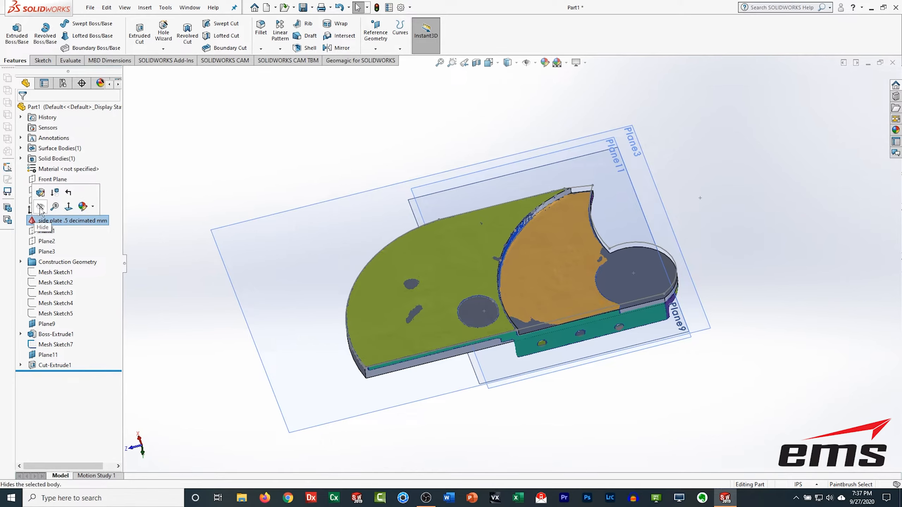
middle_drag(536, 288, 507, 341)
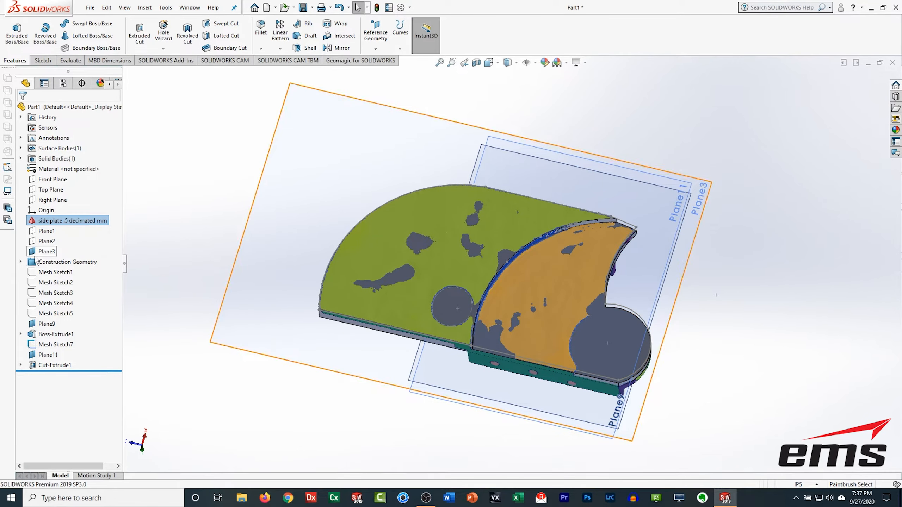
click(33, 335)
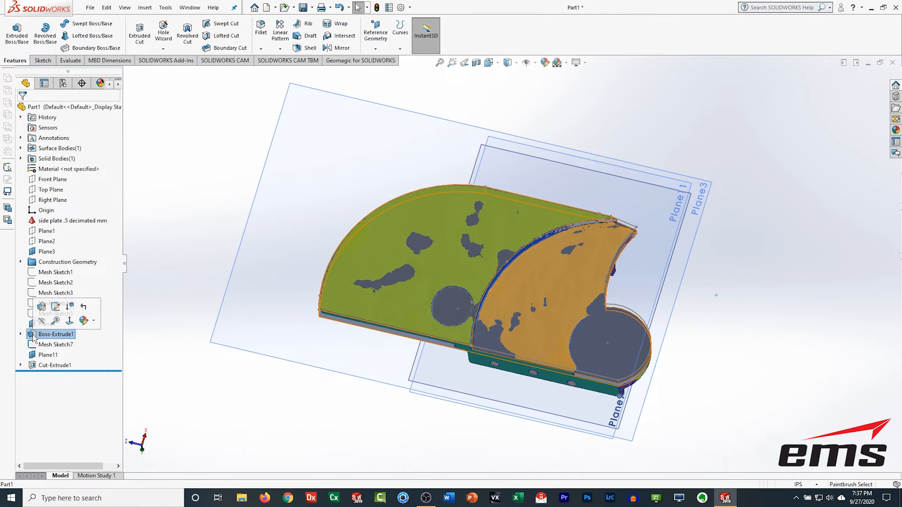
click(35, 366)
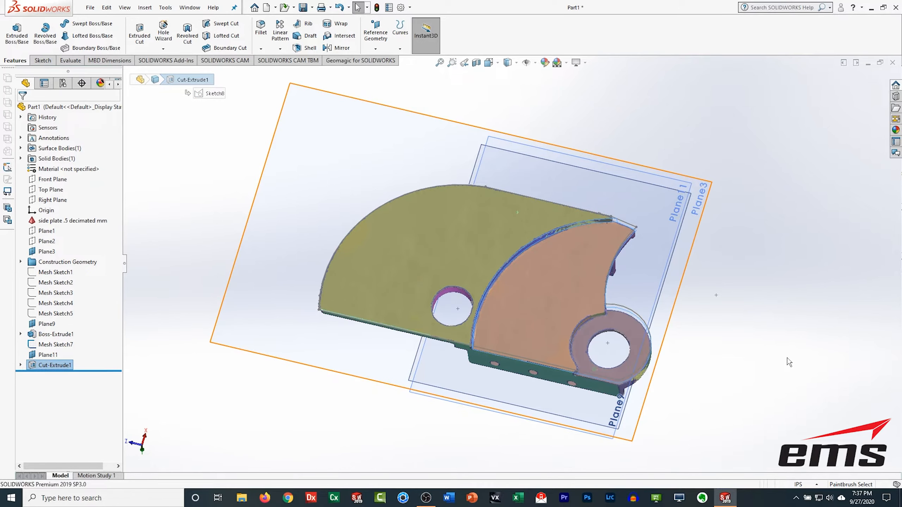
click(746, 376)
middle_drag(728, 371, 653, 401)
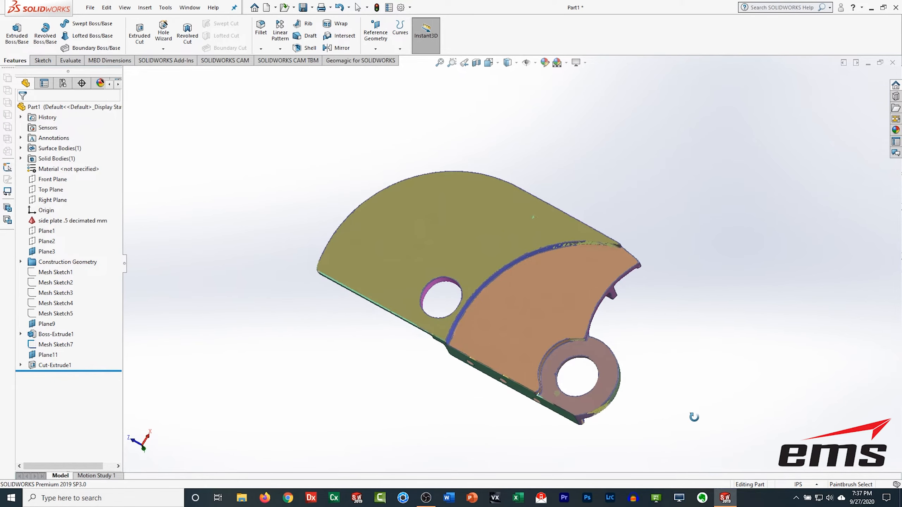
scroll(550, 404, up, 2)
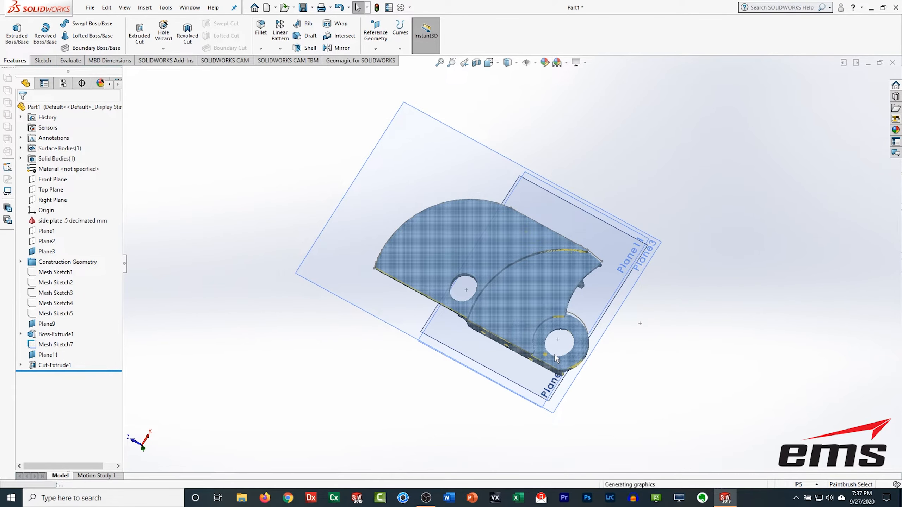
scroll(555, 356, up, 1)
scroll(551, 334, down, 8)
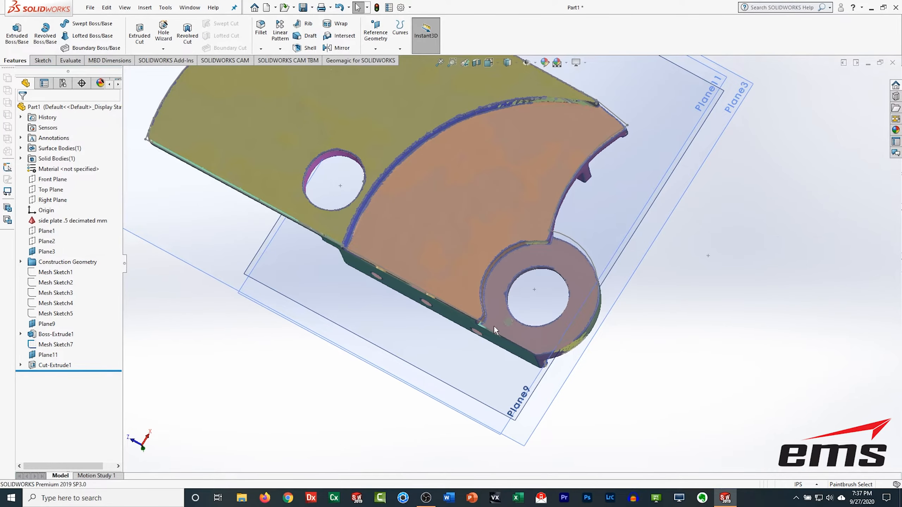
scroll(531, 391, up, 2)
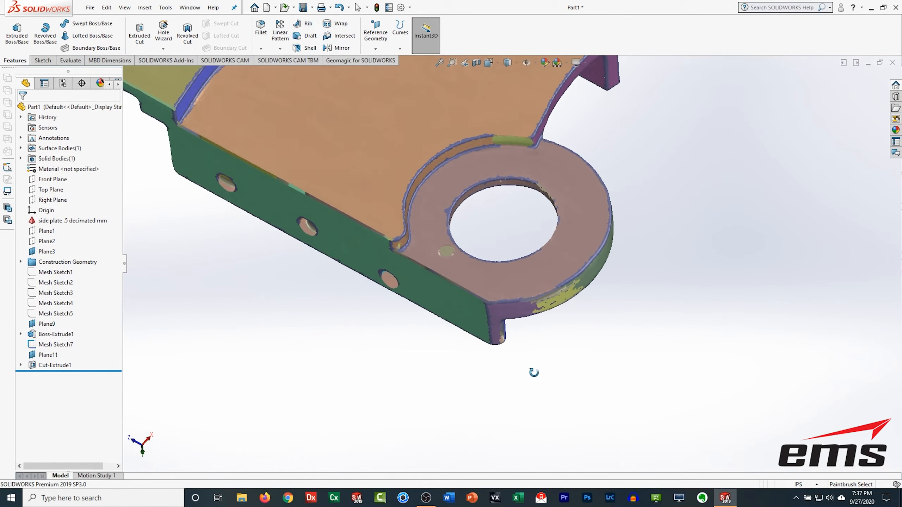
Step: Extract a reference plane from the ring face around the boss hole on the mesh
click(360, 60)
click(339, 41)
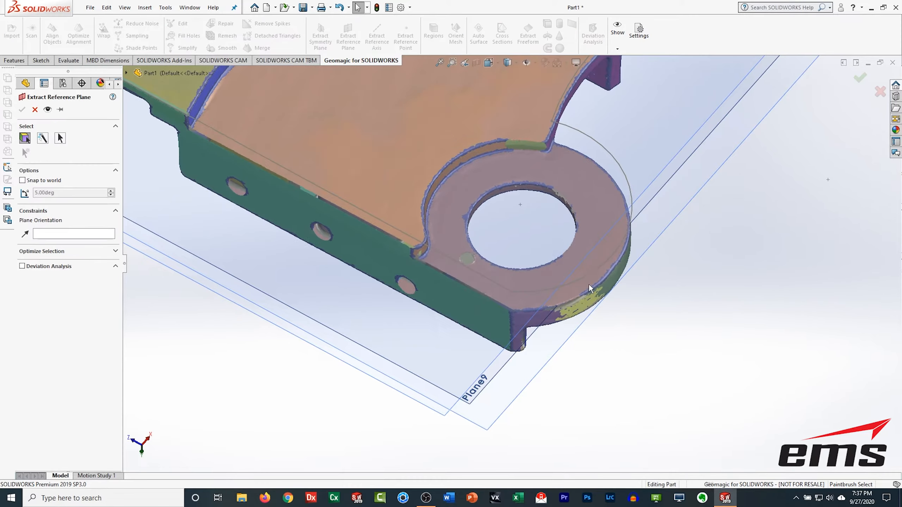
click(603, 257)
click(22, 110)
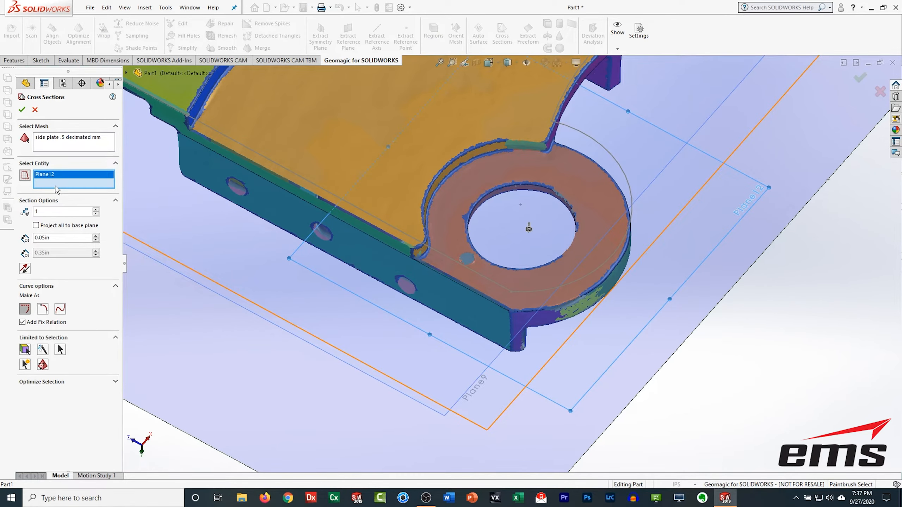
Step: Create a cross-section of the side plate mesh on Plane12
click(25, 269)
scroll(472, 162, down, 2)
ctrl+middle_drag(472, 162, 495, 213)
click(22, 110)
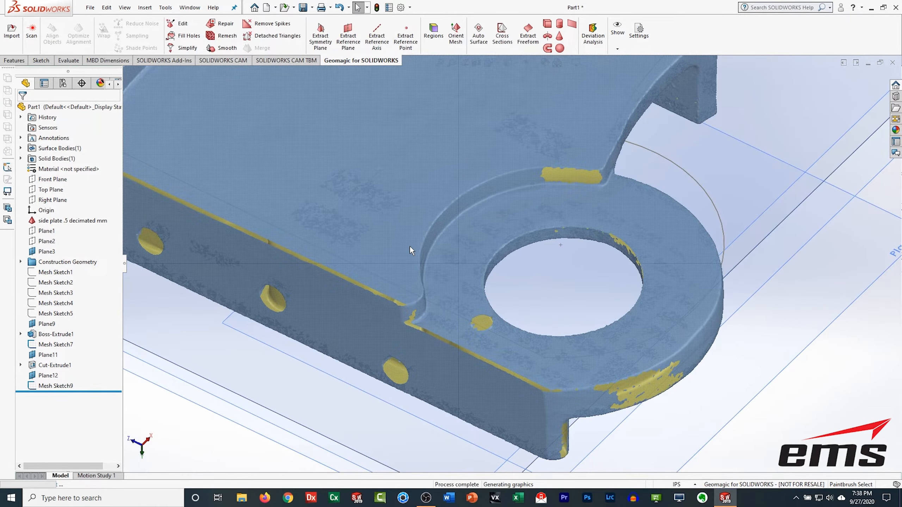
Step: Hide the side plate .5 decimated mm mesh body
scroll(410, 246, up, 2)
click(29, 222)
click(42, 206)
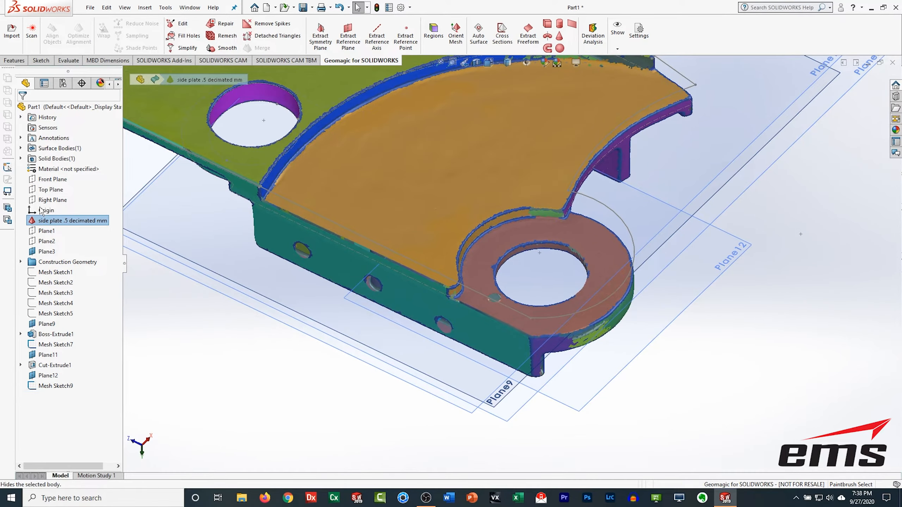
Step: Start a sketch on Plane12 viewed face-on and draw a three-point circle about 2.83 in radius over the boss ring section
click(497, 62)
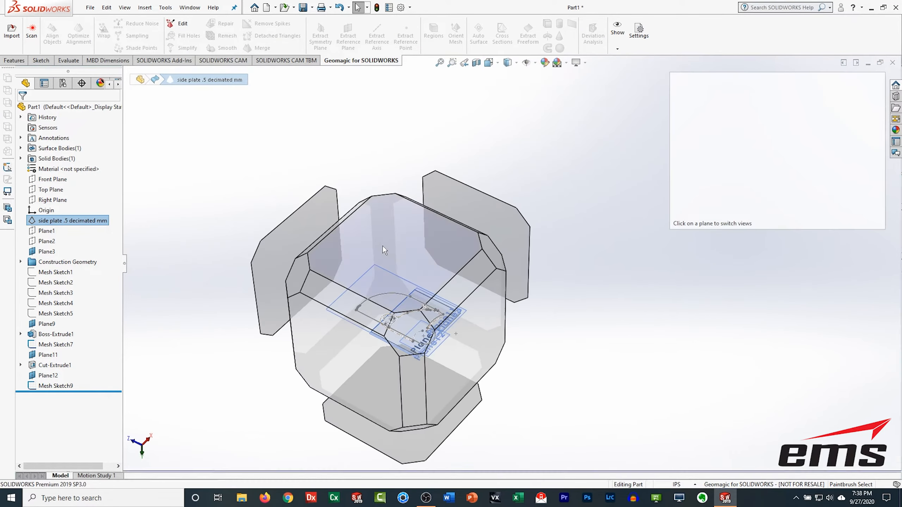
click(384, 248)
scroll(692, 335, down, 3)
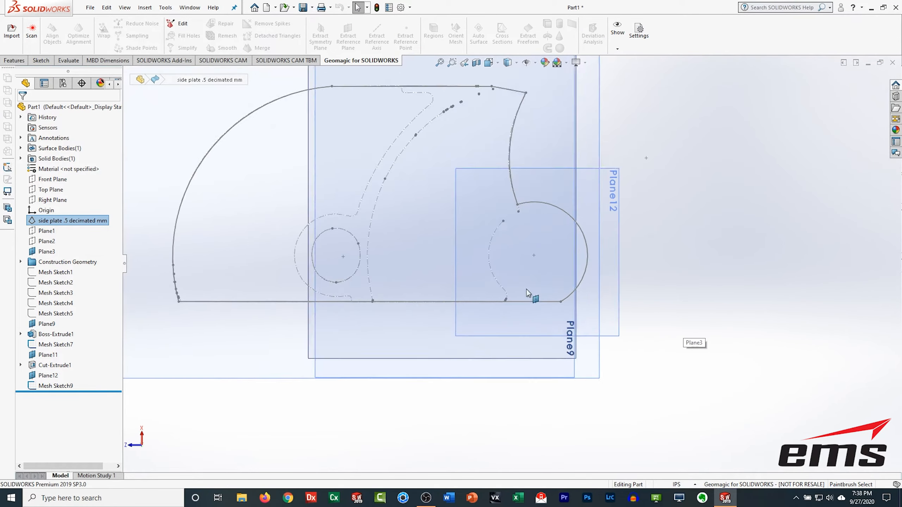
click(41, 60)
click(636, 202)
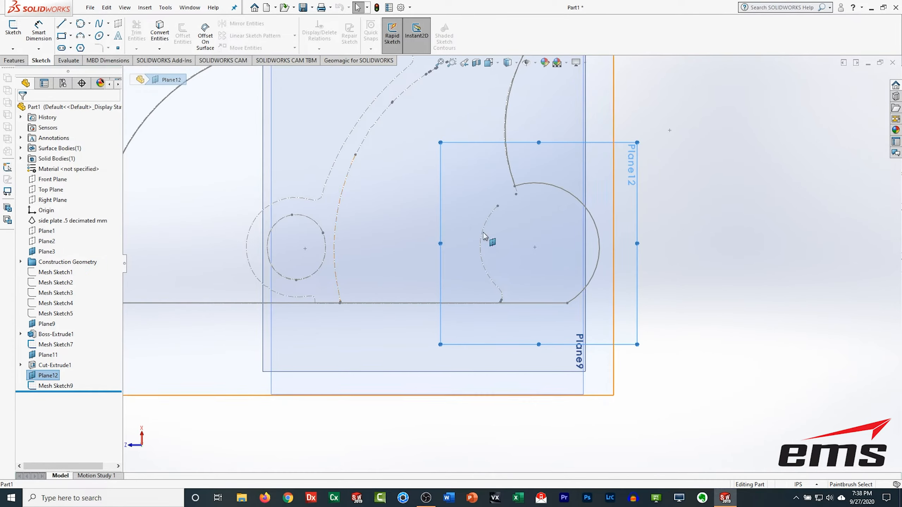
scroll(485, 236, down, 3)
click(86, 34)
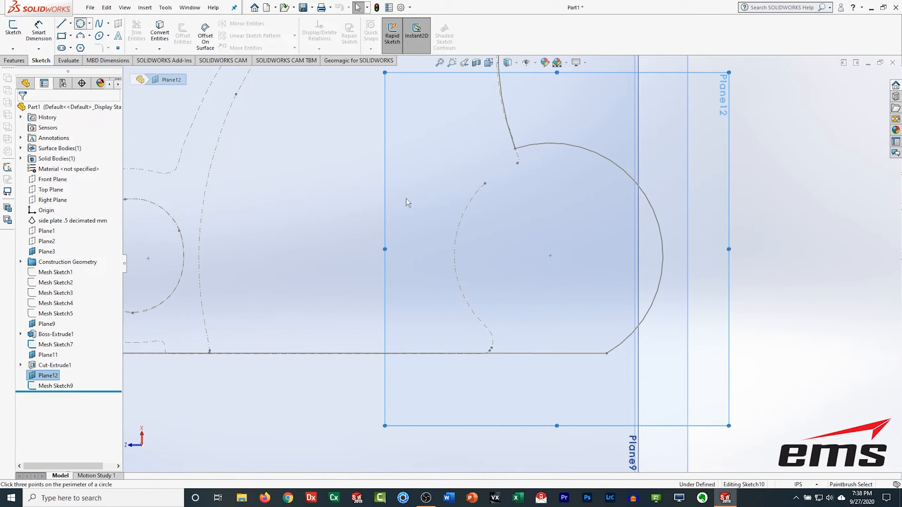
click(482, 186)
click(488, 330)
click(457, 272)
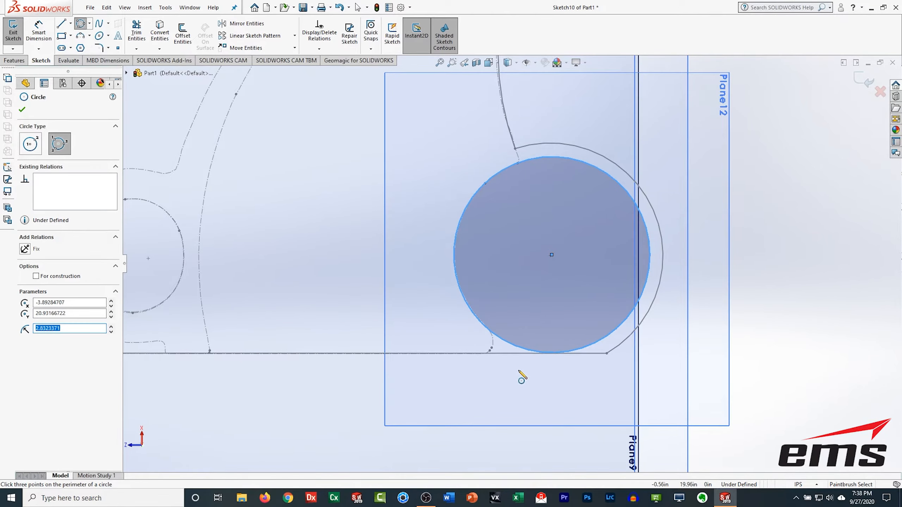
Step: Draw a three-point arc from the circle down to the straight section line below it
scroll(516, 355, down, 5)
click(80, 36)
click(450, 172)
click(443, 231)
click(458, 218)
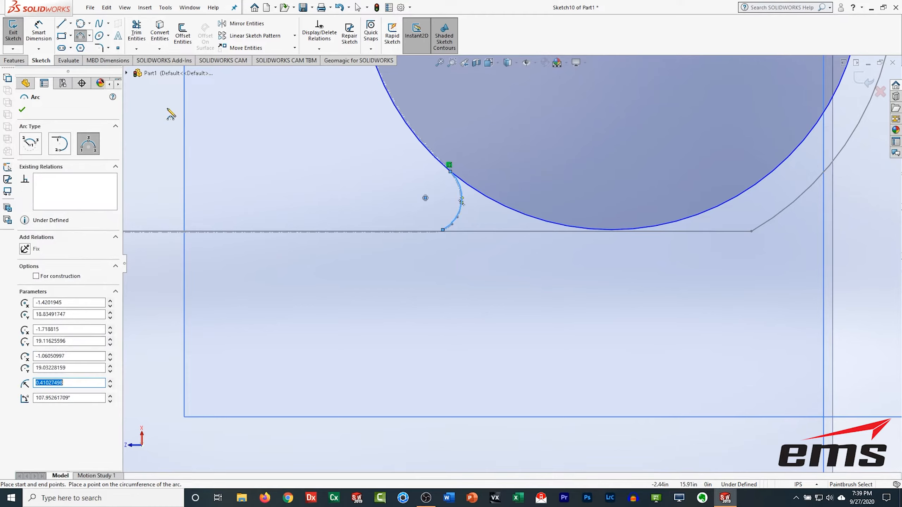
Step: Draw a chain of connected lines from the arc's end around the circle to close the boss outline
key(l)
click(443, 231)
click(402, 275)
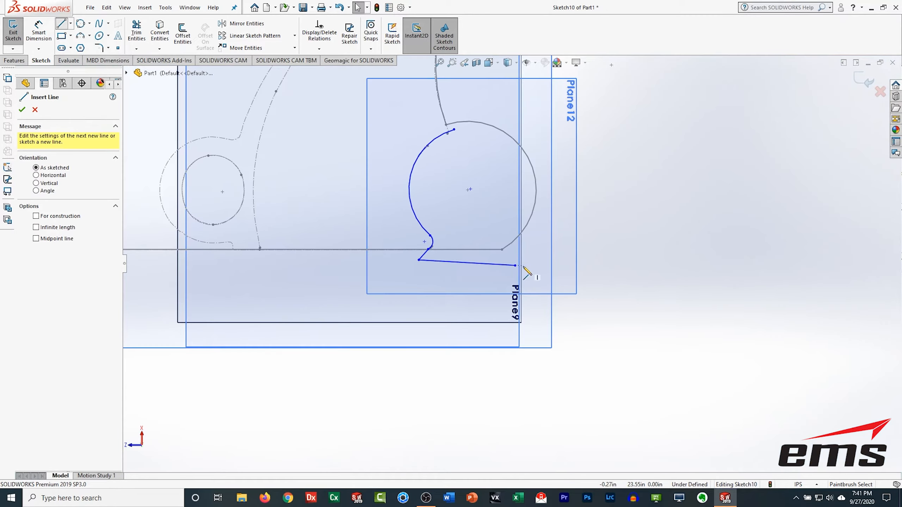
click(515, 265)
click(568, 175)
click(541, 108)
click(454, 129)
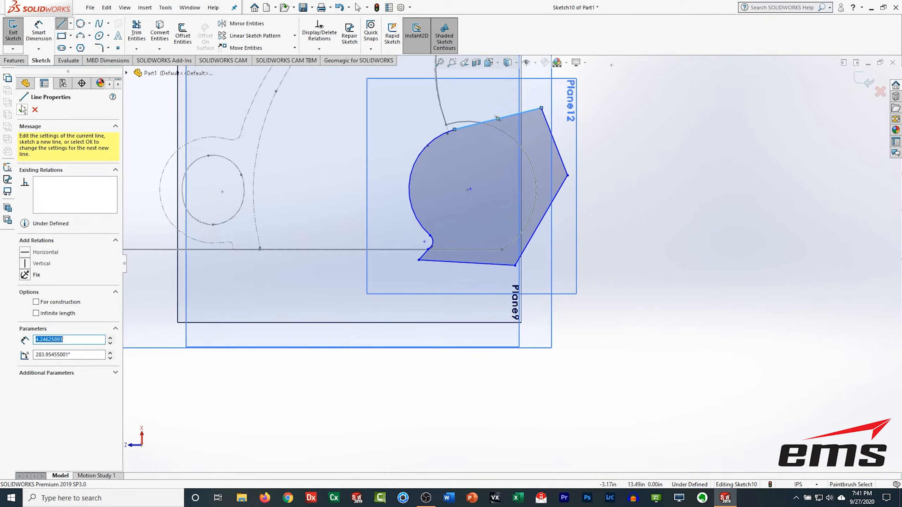
Step: Exit the sketch and rebuild the part
key(ctrl+b)
middle_drag(455, 378, 447, 320)
scroll(447, 320, down, 2)
scroll(448, 323, up, 4)
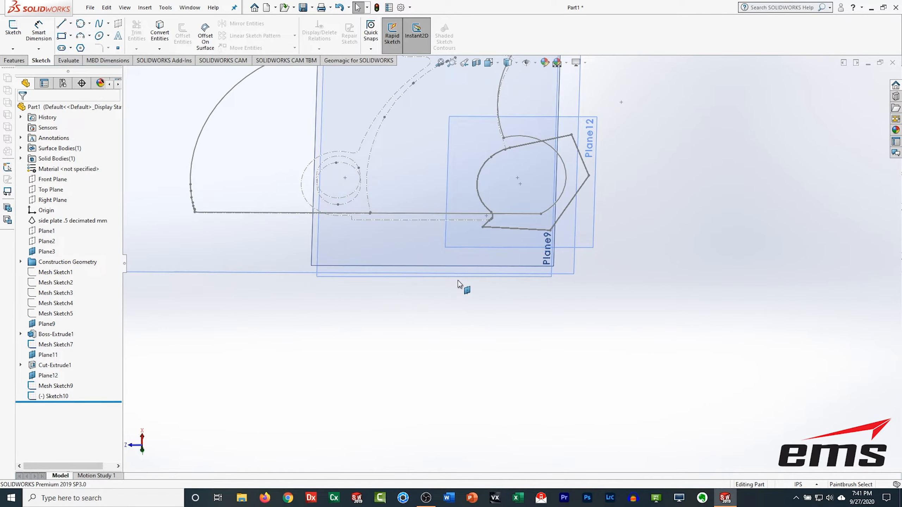
Step: Show the side plate .5 decimated mm mesh and view the new sketch against it from the normal direction
click(31, 220)
click(39, 208)
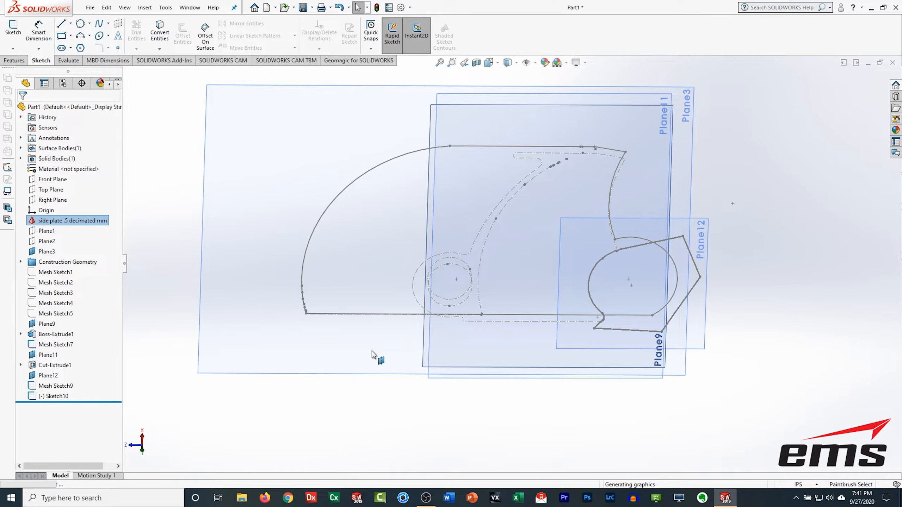
middle_drag(391, 362, 443, 439)
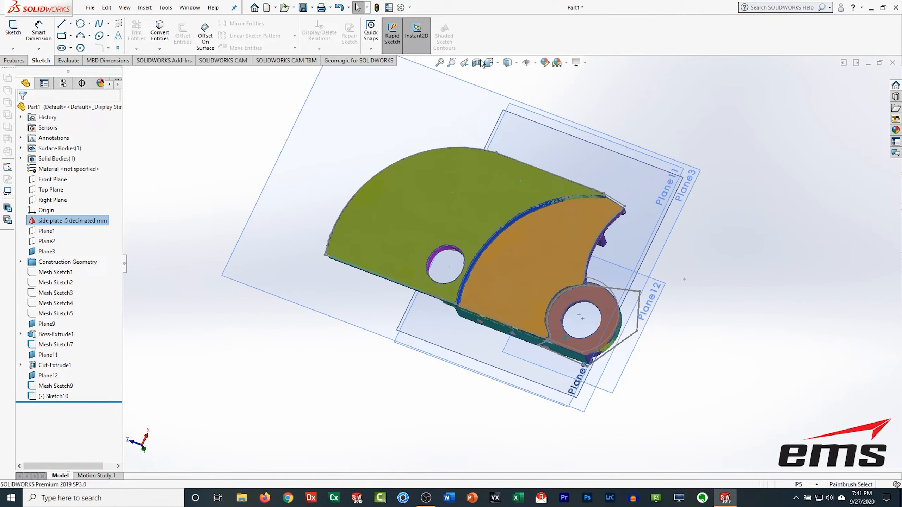
click(492, 63)
click(350, 278)
scroll(694, 281, up, 2)
scroll(691, 285, down, 2)
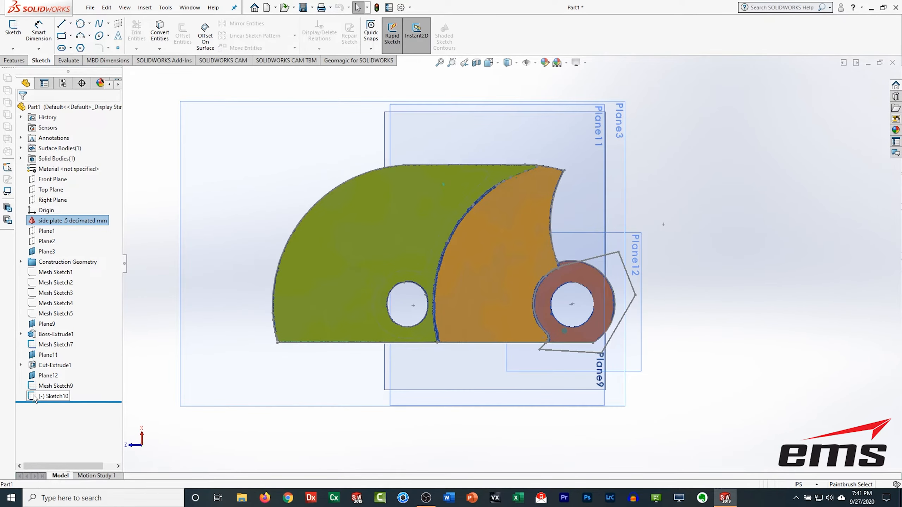
Step: Edit Sketch10 and delete its top closing line
right_click(35, 397)
click(41, 294)
scroll(608, 280, down, 4)
scroll(550, 270, down, 5)
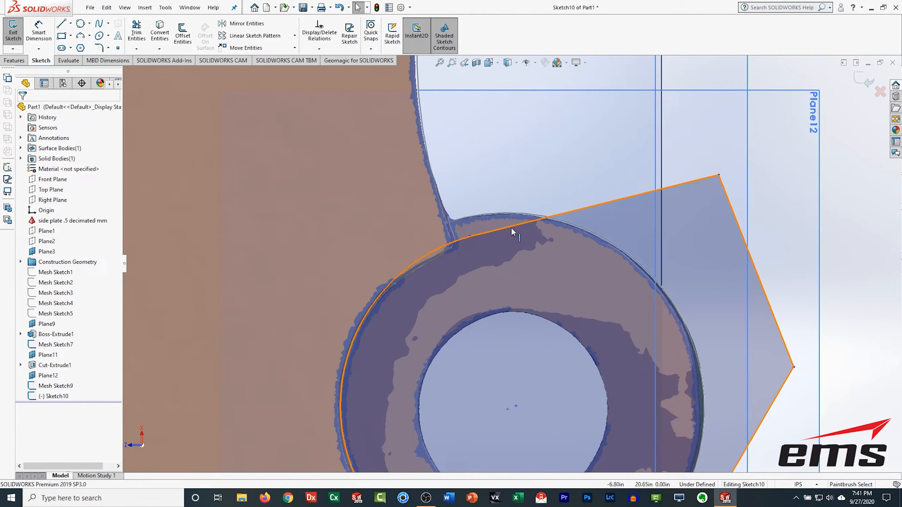
right_click(698, 184)
key(Delete)
Step: Redraw the top edge as two lines: a short segment along the notch, then a line to the outer corner
drag(470, 237, 443, 251)
click(302, 141)
key(l)
click(454, 245)
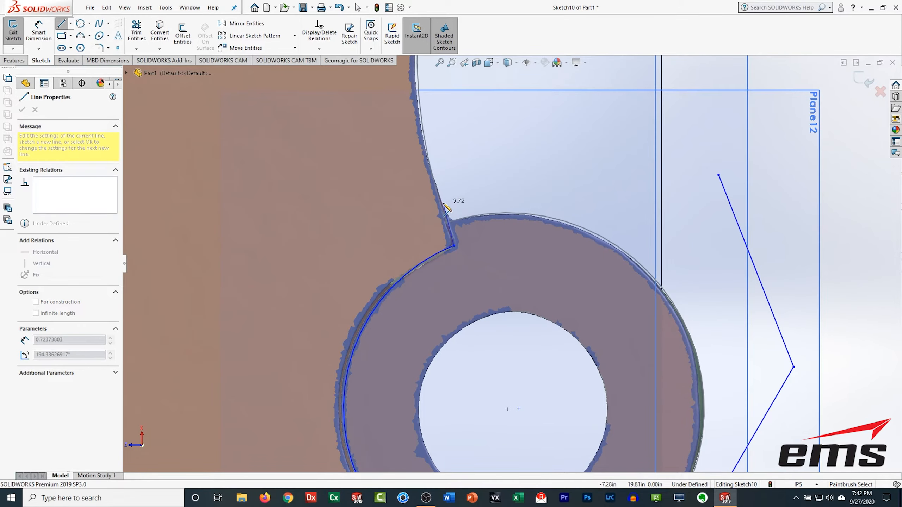
click(446, 209)
click(718, 175)
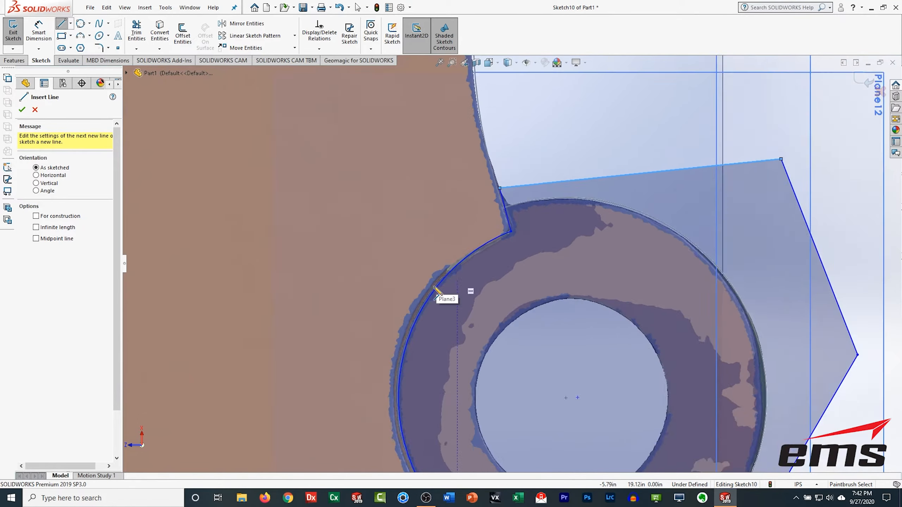
scroll(434, 287, up, 6)
middle_drag(435, 305, 421, 216)
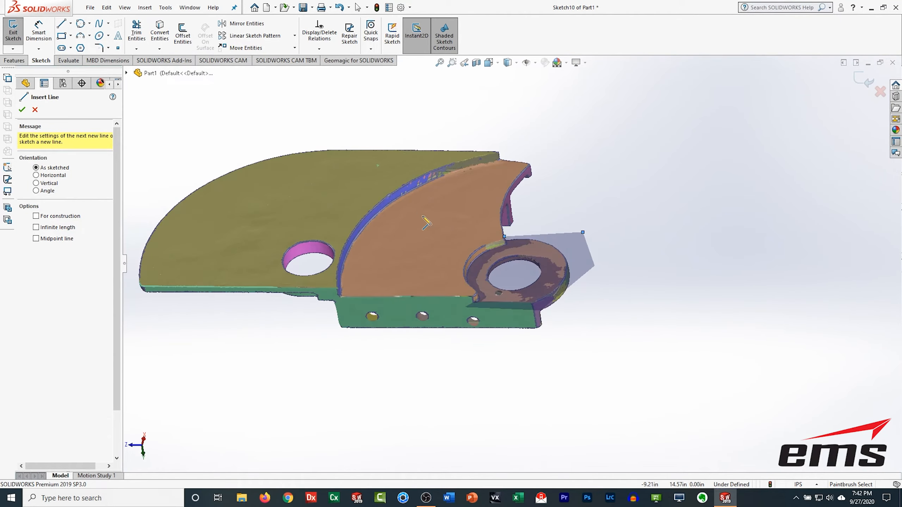
key(Escape)
Step: Exit the sketch and create an extruded cut from Sketch10 around the boss
middle_drag(491, 430, 203, 279)
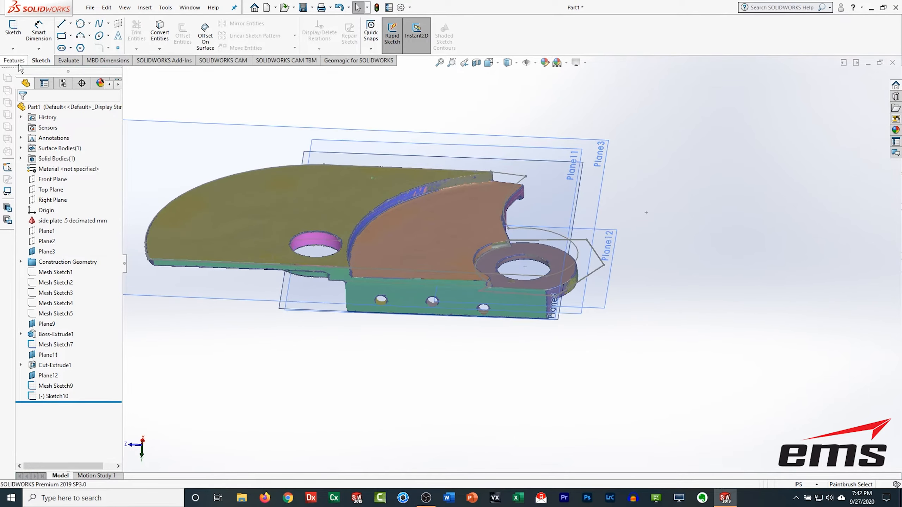
click(14, 61)
click(48, 366)
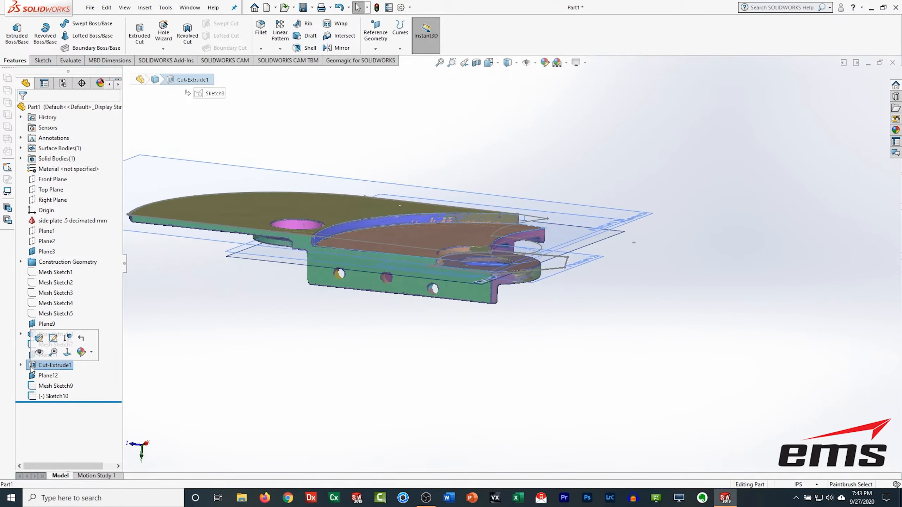
click(35, 337)
middle_drag(442, 240, 408, 282)
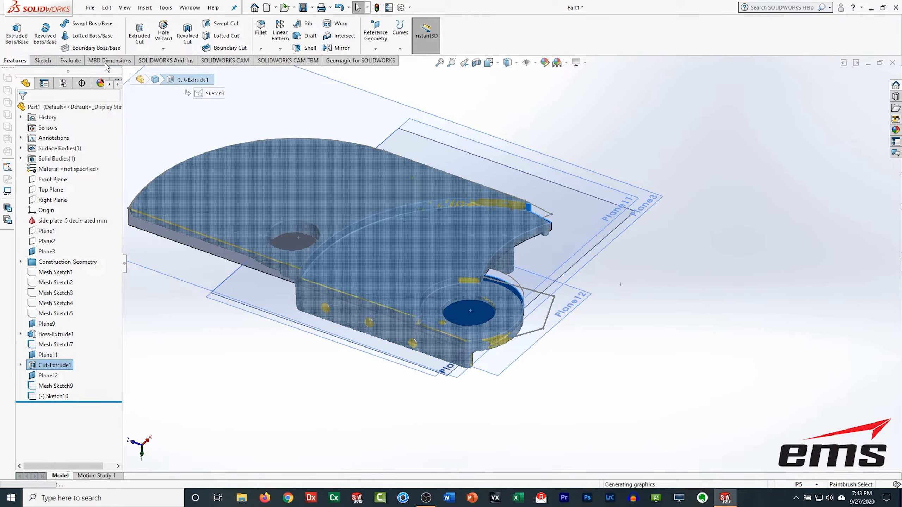
click(138, 31)
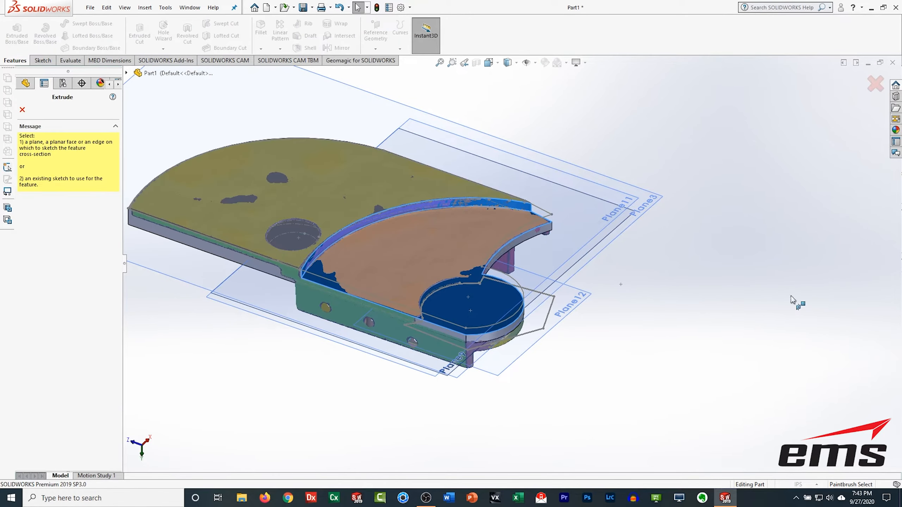
click(547, 315)
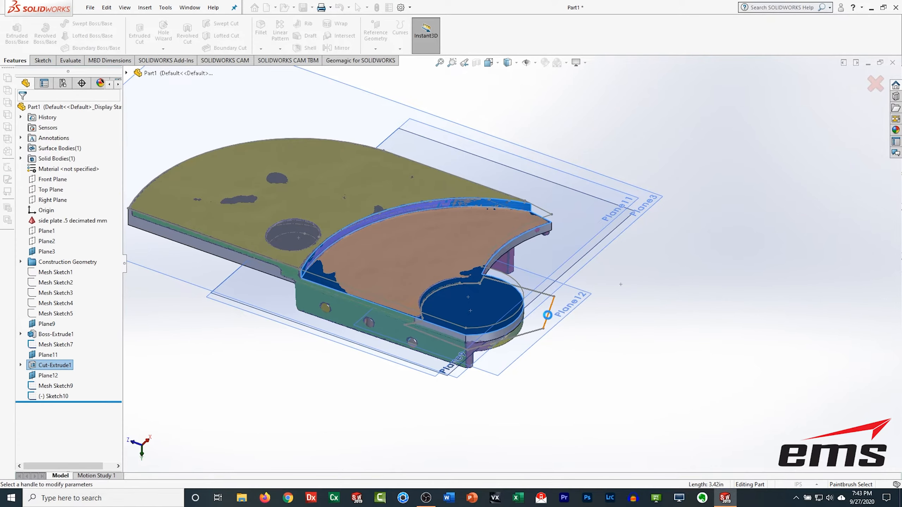
drag(485, 324, 484, 245)
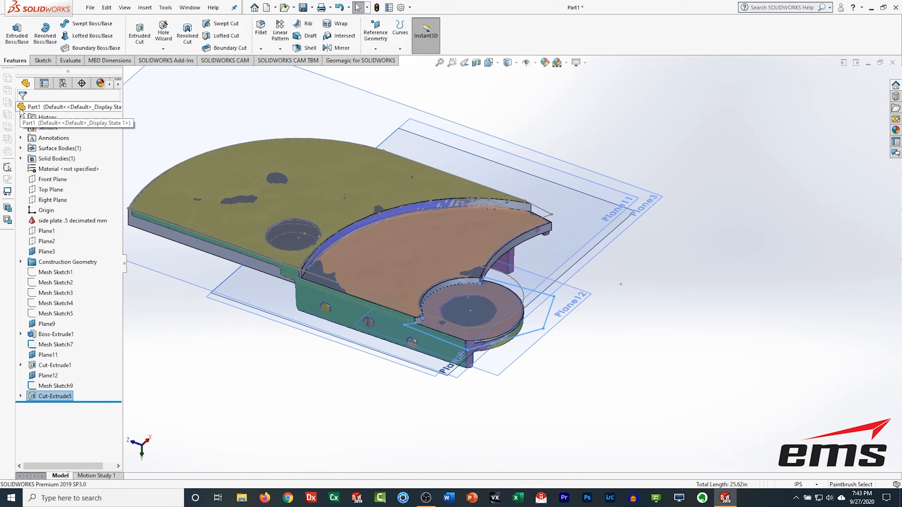
Step: Toggle the mesh's visibility and inspect the new cut against the scan from below
click(30, 220)
click(38, 206)
middle_drag(328, 315, 272, 291)
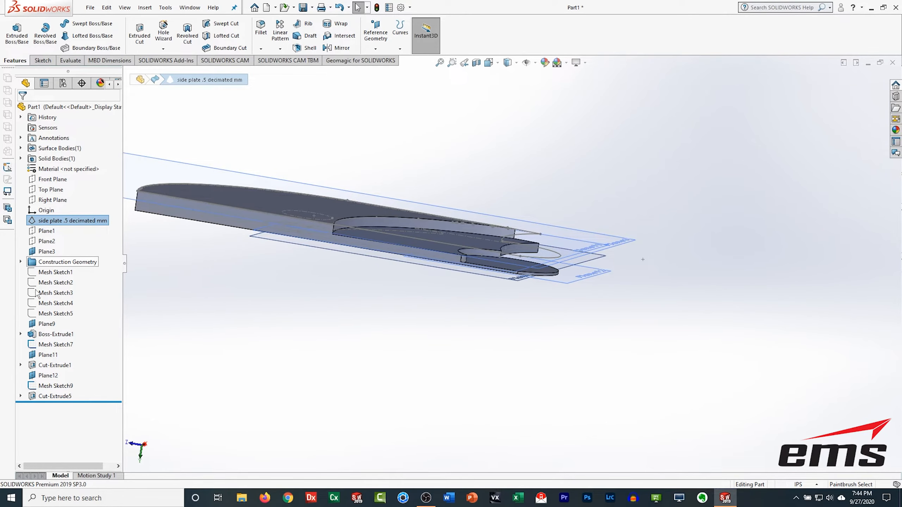
click(38, 219)
click(42, 206)
middle_drag(322, 369, 570, 344)
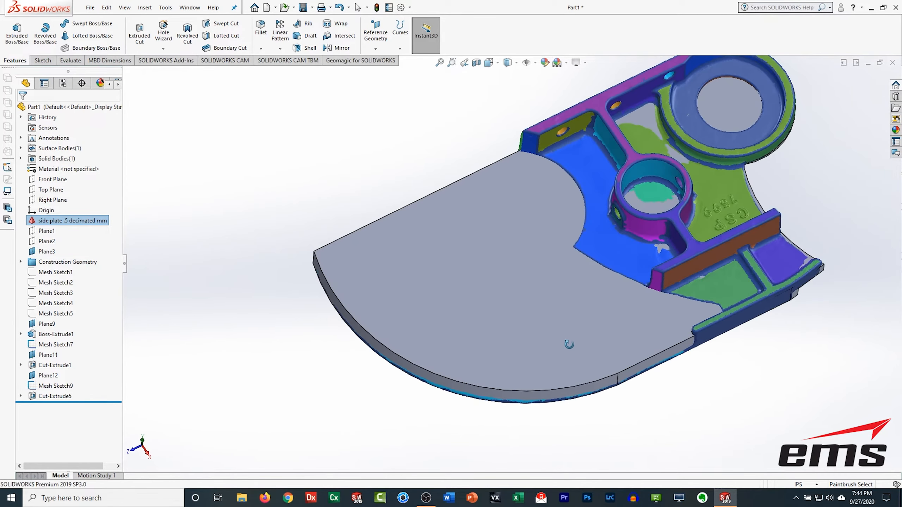
click(34, 397)
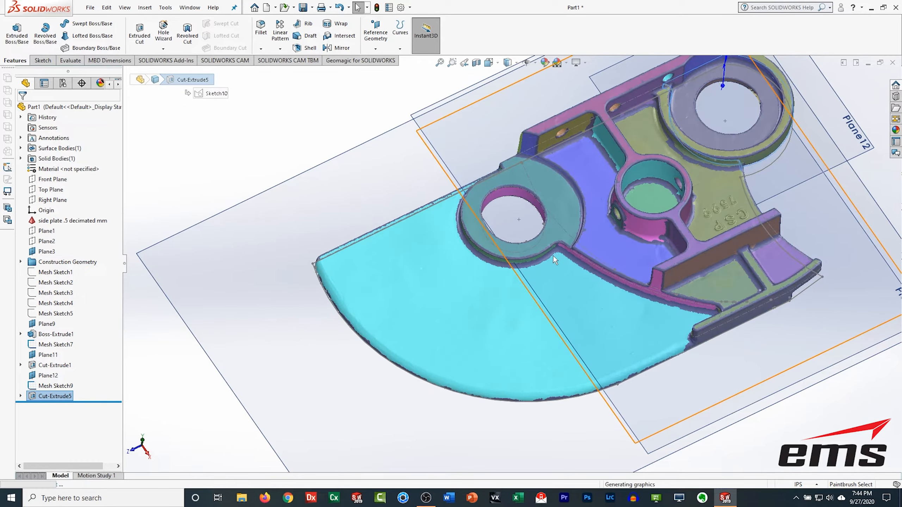
Step: Extract a reference plane from the flat plate face on the mesh using a lasso-selected region
click(360, 61)
click(348, 35)
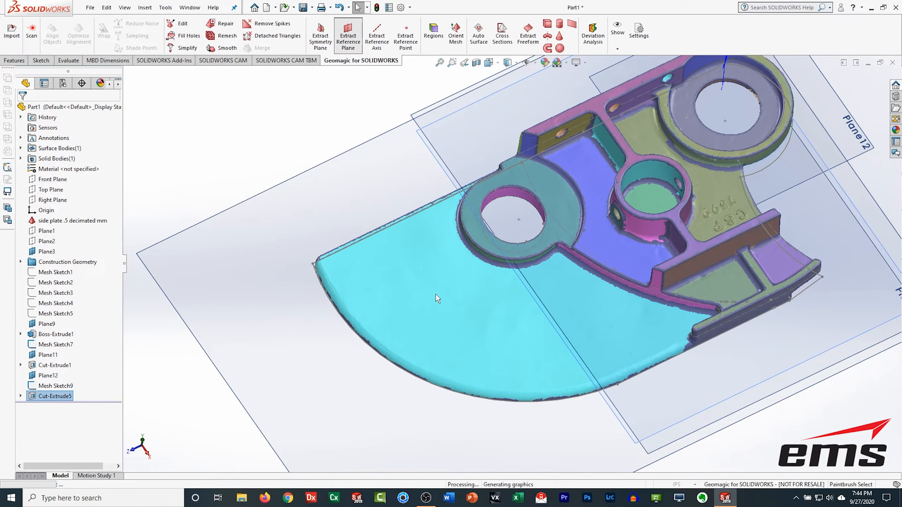
click(409, 285)
click(35, 110)
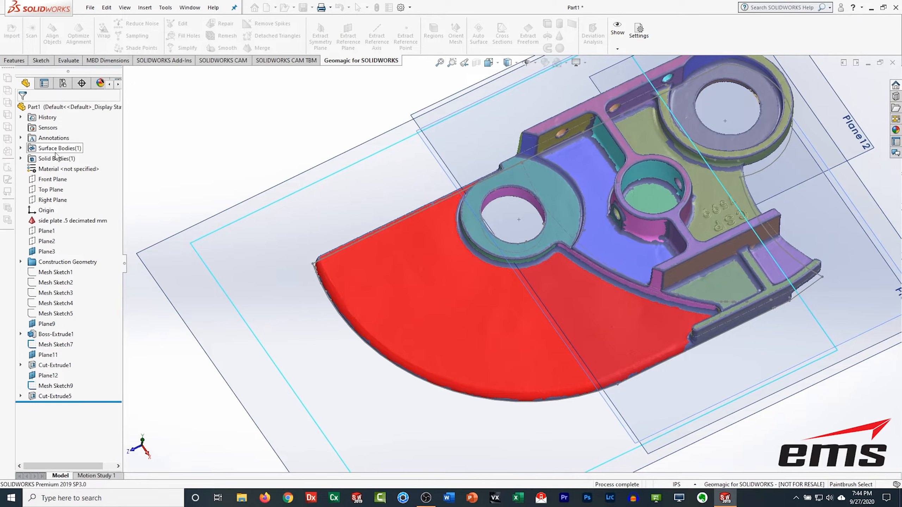
click(347, 39)
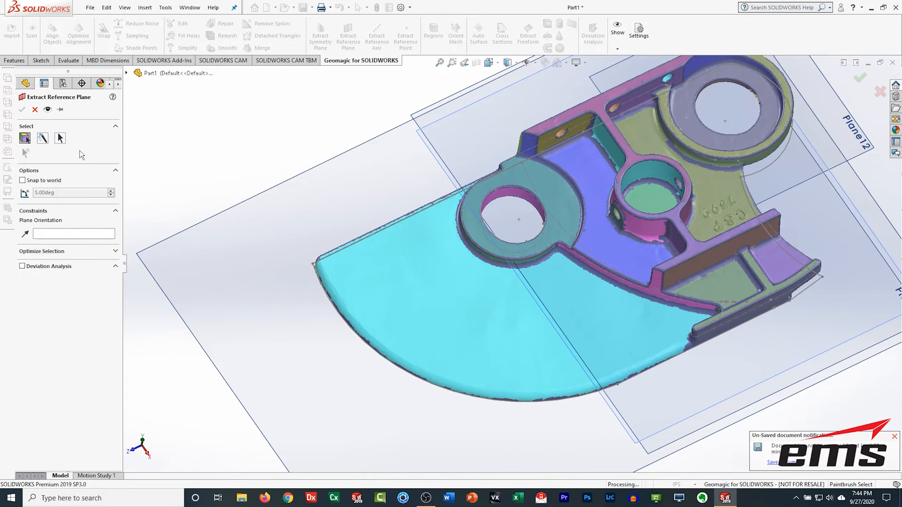
right_click(216, 105)
click(241, 95)
mouse_move(437, 228)
mouse_down()
mouse_move(488, 369)
mouse_move(490, 295)
mouse_move(436, 229)
mouse_up()
click(22, 109)
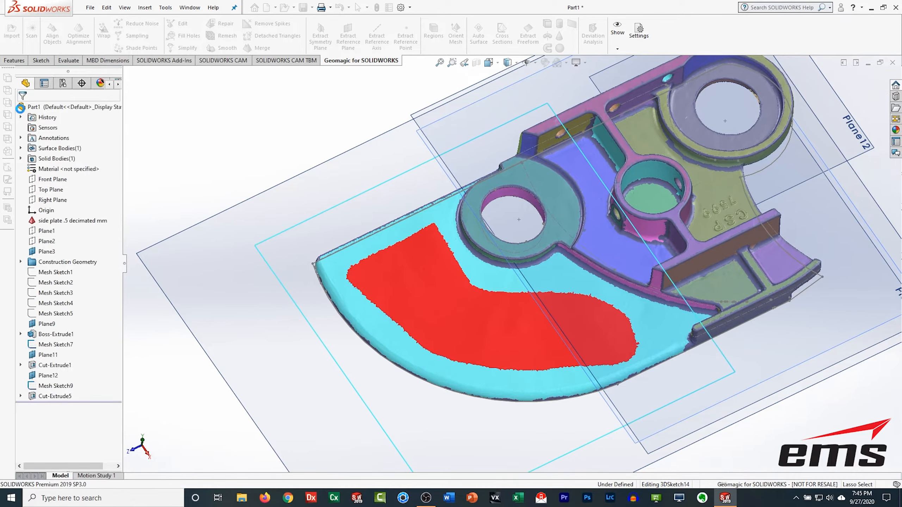
Step: Open a cross-section of the side plate mesh and select Plane14 as the section plane
scroll(463, 293, down, 1)
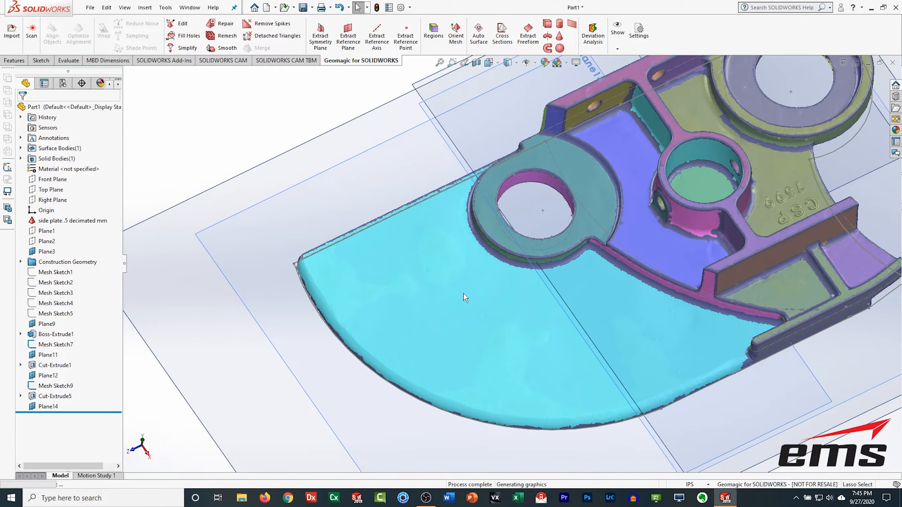
scroll(464, 293, up, 2)
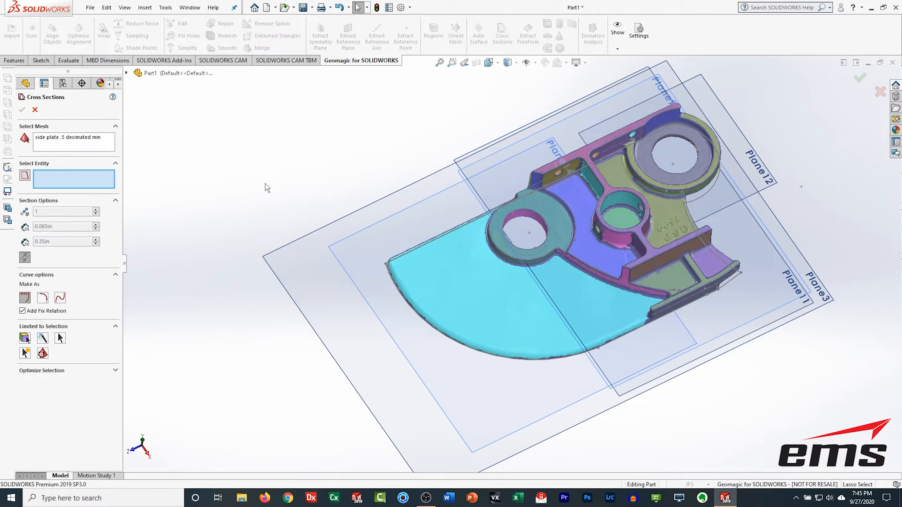
click(292, 262)
middle_drag(553, 348, 532, 296)
scroll(533, 296, down, 2)
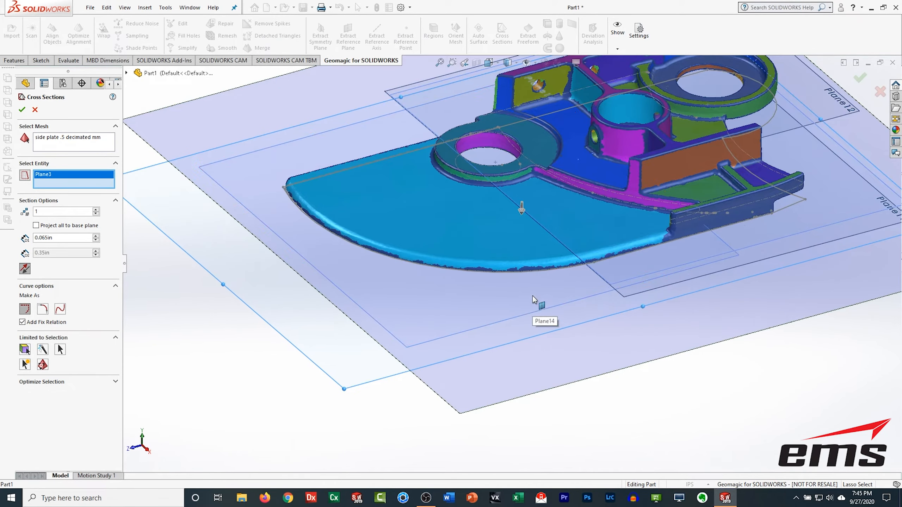
scroll(577, 192, down, 3)
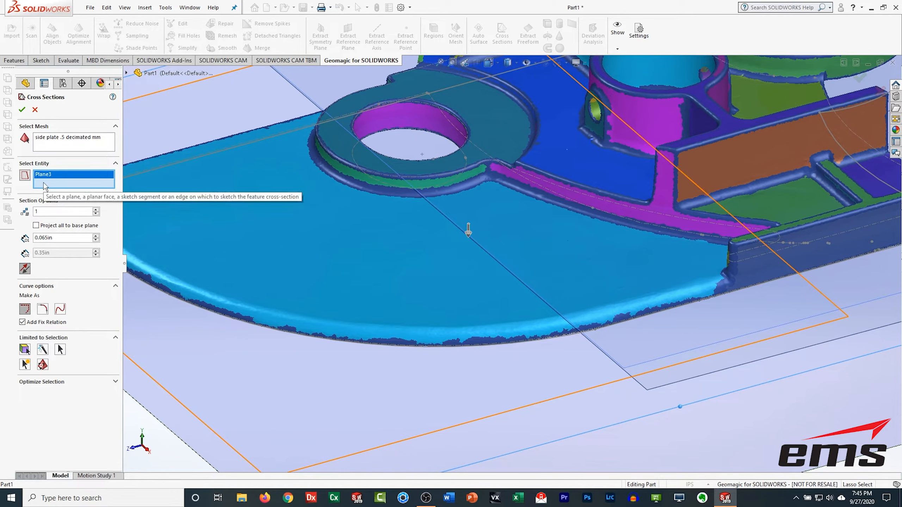
click(168, 417)
click(191, 393)
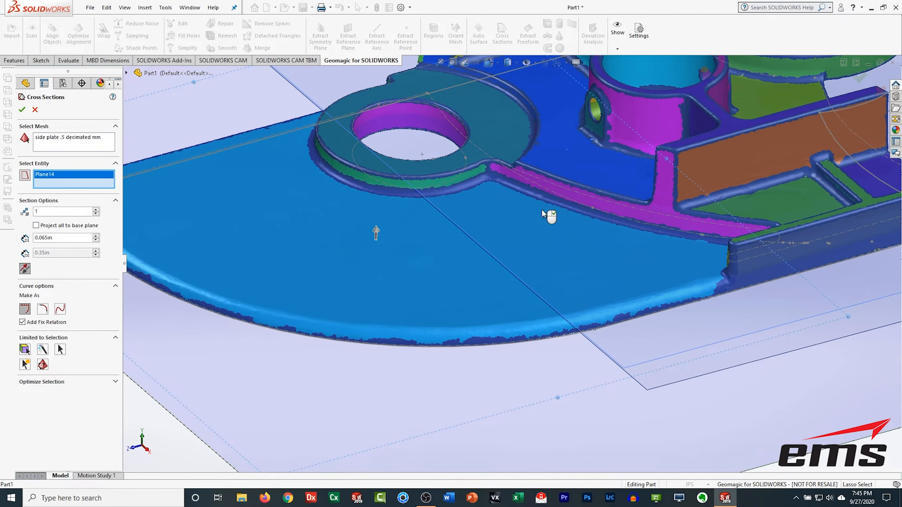
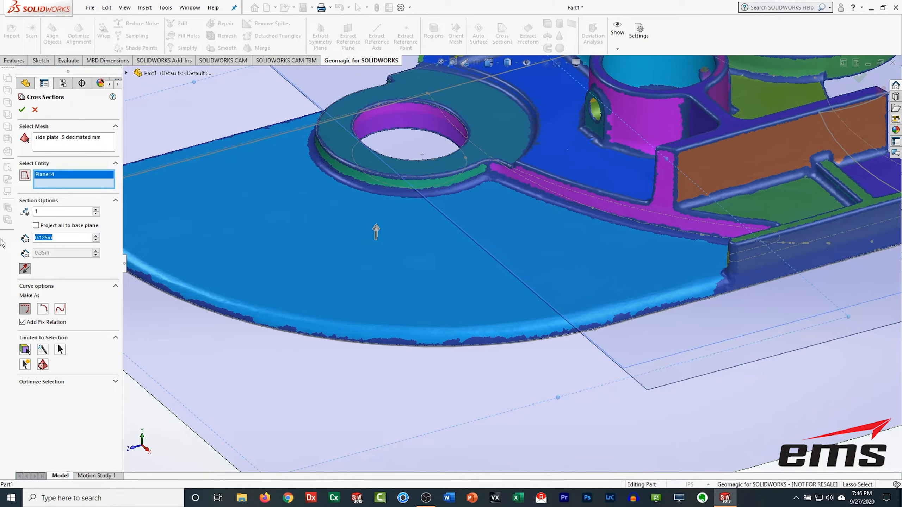
Step: Confirm the Plane14 cross-section and hide the mesh so only the solid plate shows
click(23, 110)
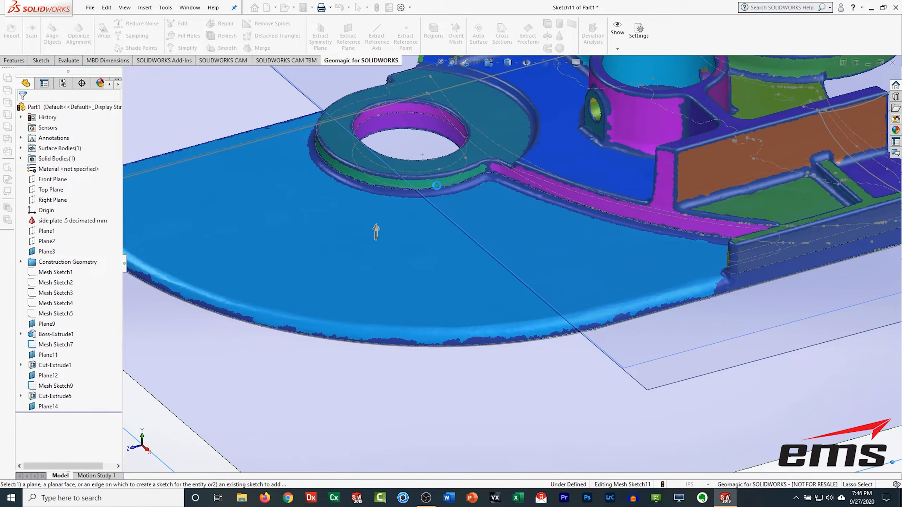
click(33, 221)
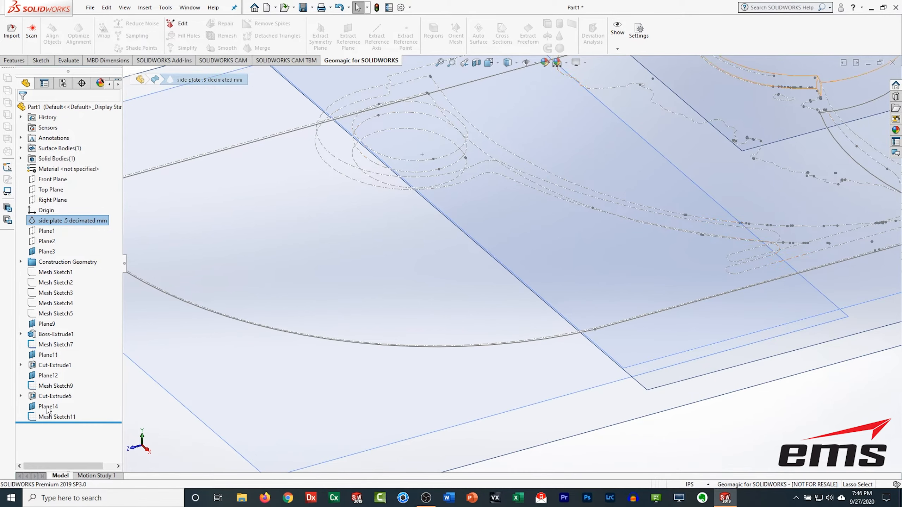
right_click(33, 396)
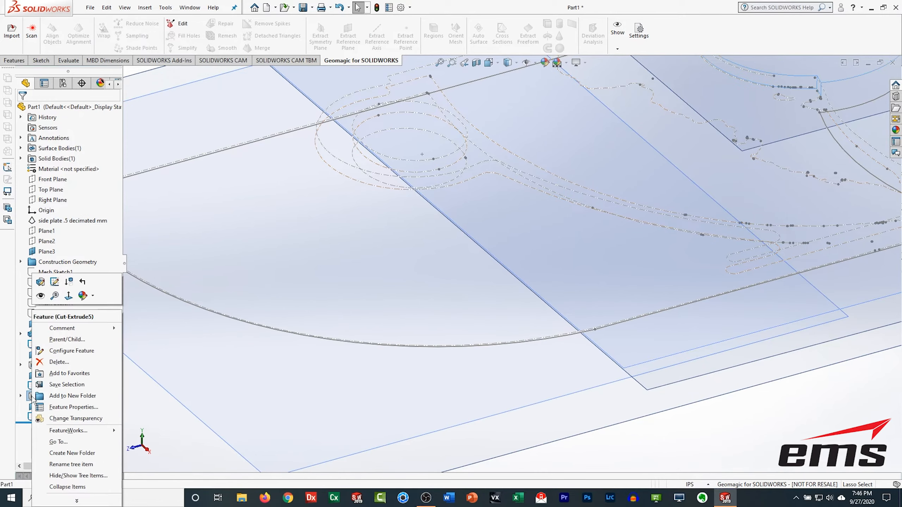
click(46, 297)
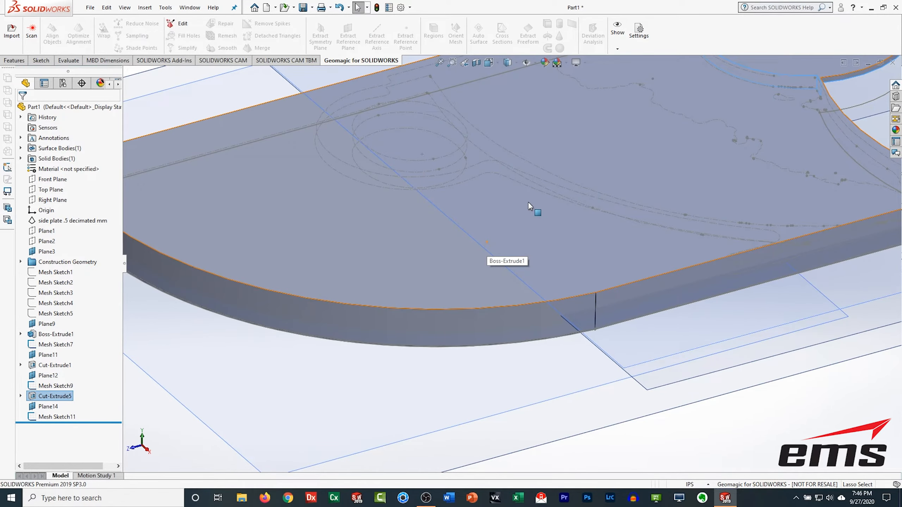
Step: Inspect the plate and the new section curves around the boss in a top view
scroll(531, 213, up, 8)
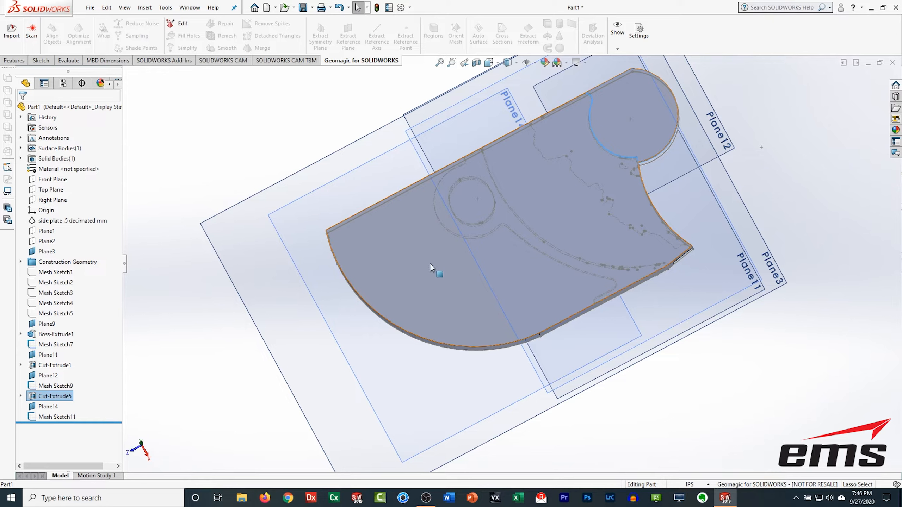
right_click(434, 268)
click(467, 241)
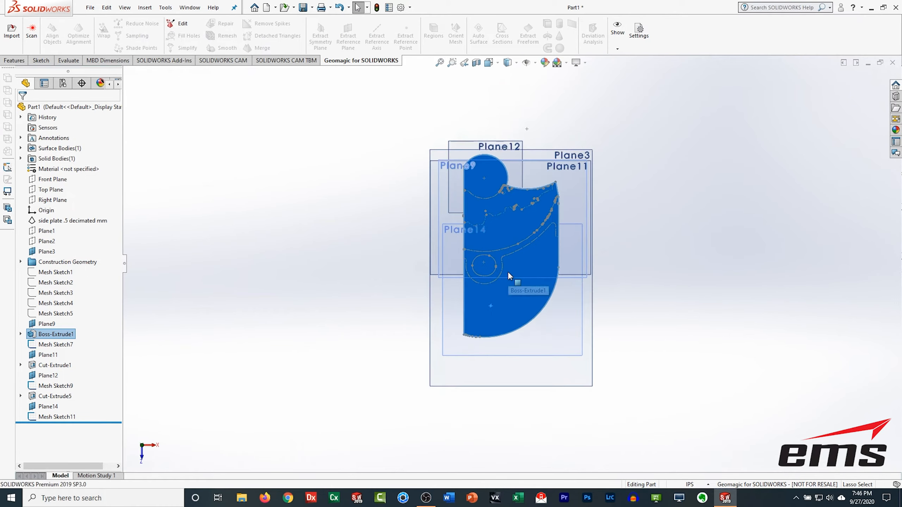
scroll(510, 277, down, 5)
click(71, 220)
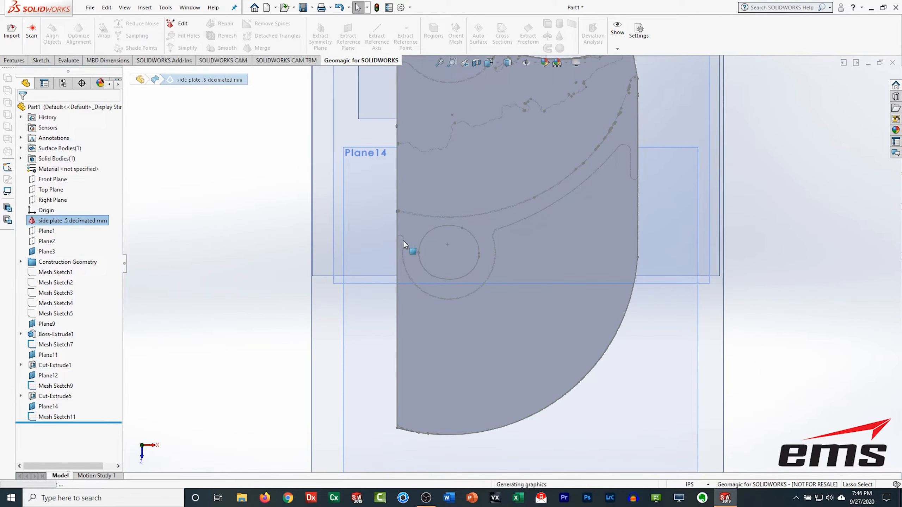
click(181, 276)
click(71, 221)
click(89, 203)
scroll(514, 182, down, 2)
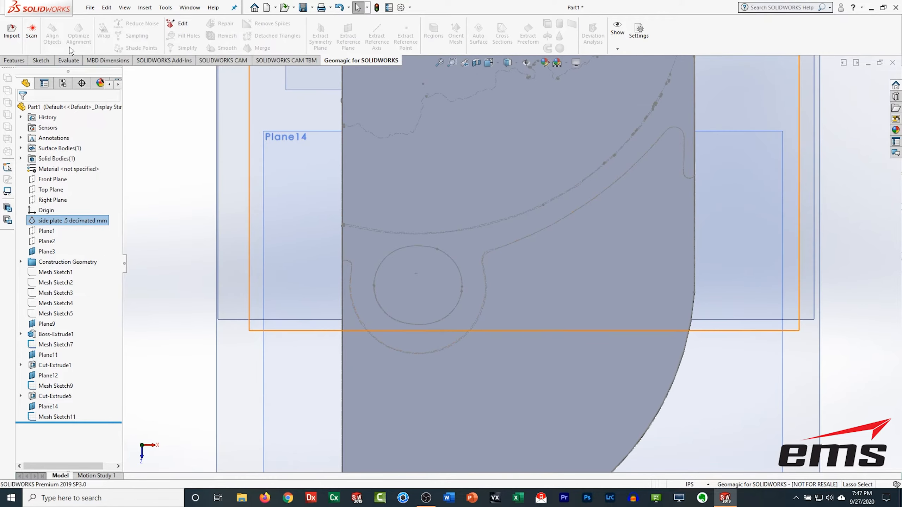
Step: Start a sketch on Plane14 and draw arcs around the boss and along the section curve
click(41, 60)
click(13, 32)
click(133, 75)
click(163, 375)
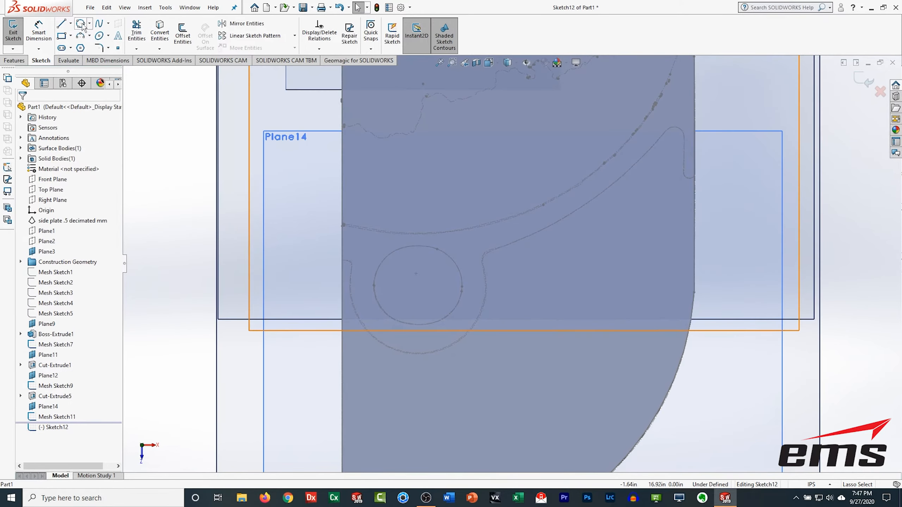
click(80, 35)
click(420, 355)
click(481, 255)
click(673, 122)
click(584, 214)
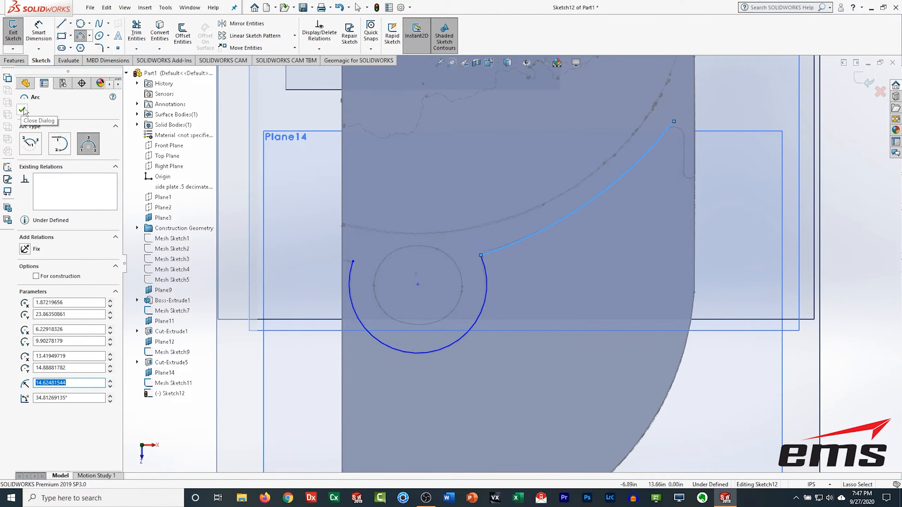
Step: Draw lines closing the profile around the outer side of the plate
click(61, 23)
drag(353, 262, 318, 261)
click(685, 139)
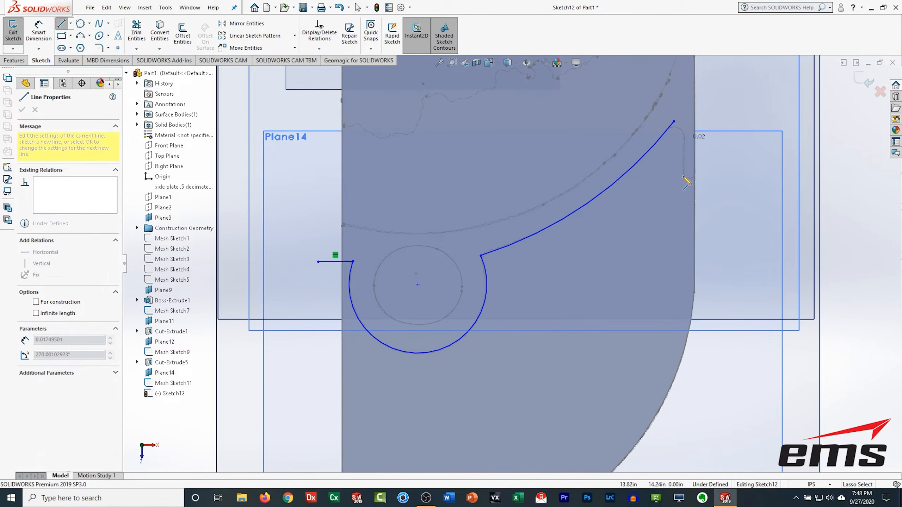
click(685, 178)
click(718, 178)
scroll(718, 179, up, 4)
click(611, 444)
click(418, 444)
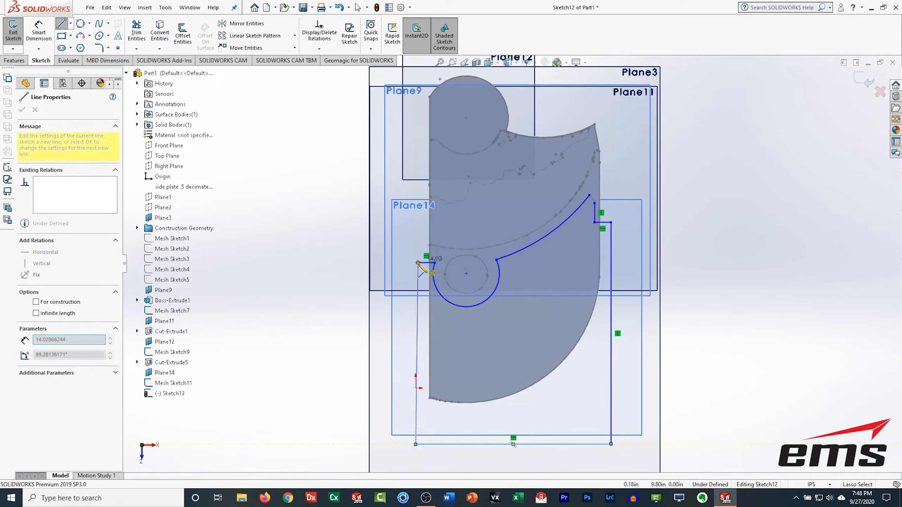
click(417, 263)
Step: Fillet the corner between the arc and the vertical line with a 0.375 in radius
click(137, 33)
scroll(643, 157, down, 5)
click(99, 48)
click(515, 290)
click(488, 274)
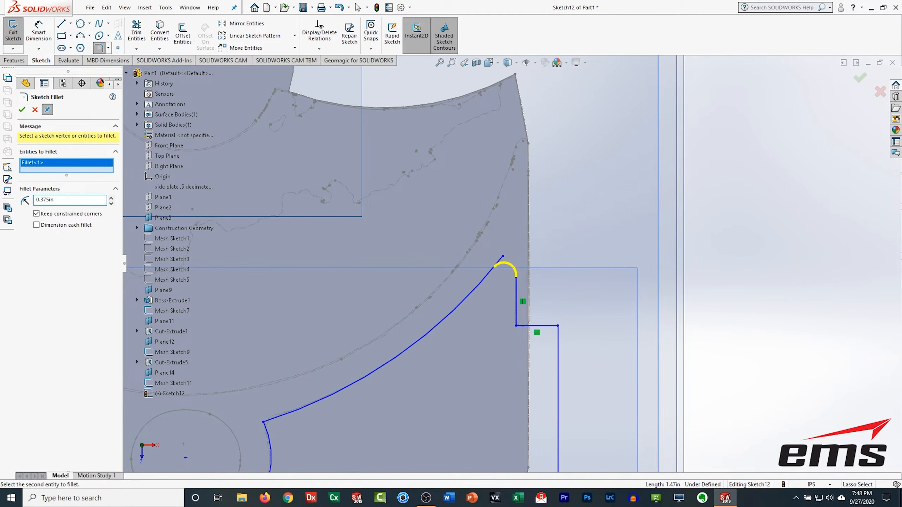
key(Return)
Step: Exit the sketch and view the part in isometric
scroll(522, 261, up, 4)
key(ctrl+7)
click(13, 32)
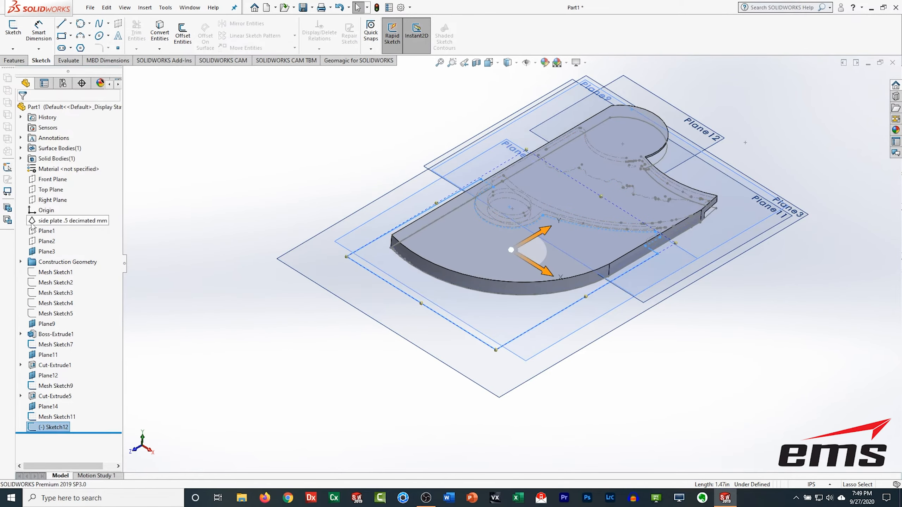
Step: Create an extruded cut from Sketch12, dragging its depth through the plate
click(53, 221)
click(139, 34)
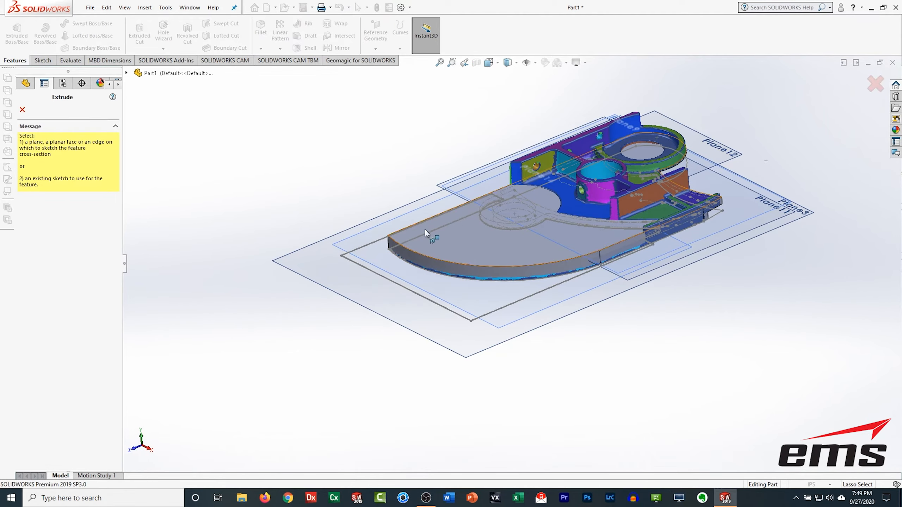
middle_drag(580, 235, 580, 253)
click(126, 73)
click(185, 393)
middle_drag(504, 331, 504, 293)
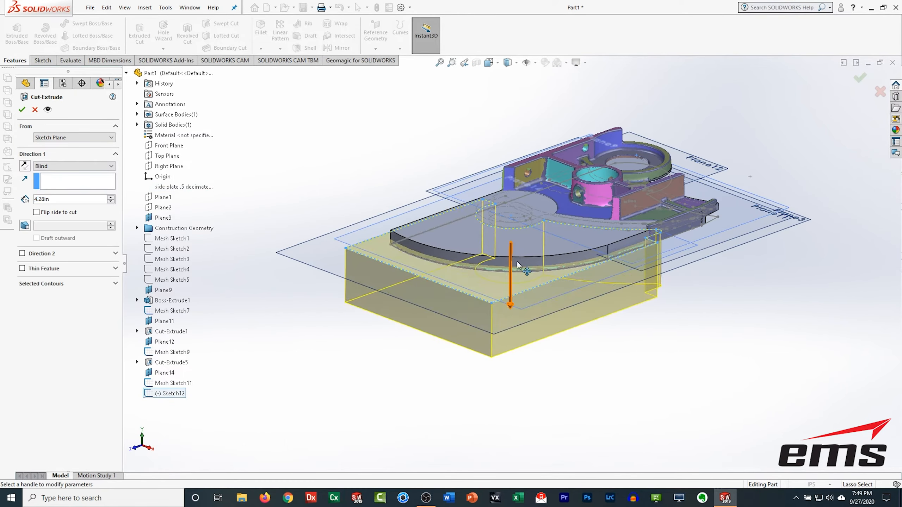
drag(512, 307, 512, 140)
click(21, 109)
Step: Toggle the mesh's visibility and inspect the new cut against the scan from the top
click(49, 220)
click(42, 208)
right_click(37, 417)
click(44, 308)
mouse_move(626, 336)
middle_down()
mouse_move(630, 298)
mouse_move(630, 355)
middle_up()
click(35, 385)
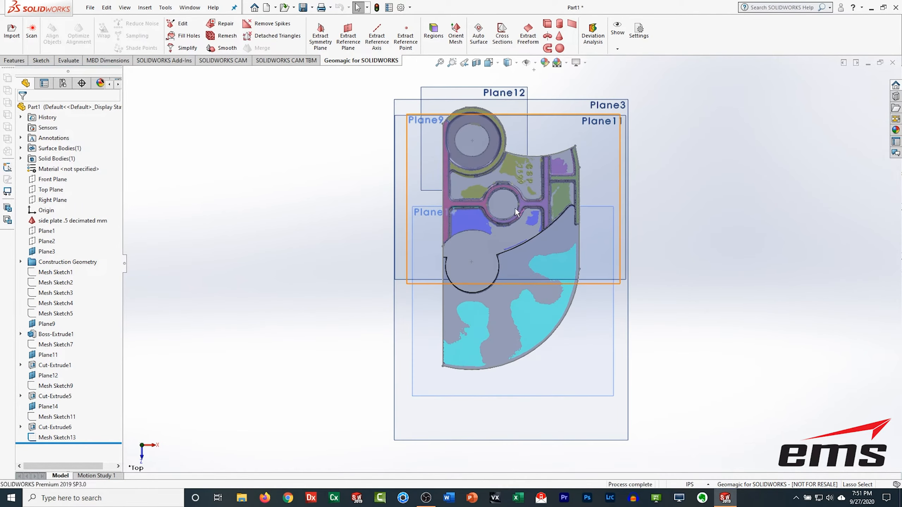
click(514, 208)
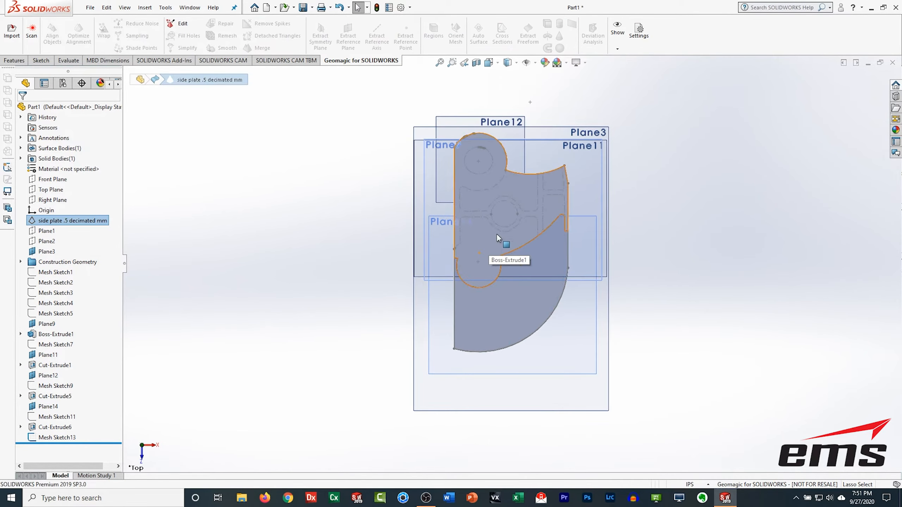
scroll(495, 236, down, 5)
scroll(492, 311, up, 3)
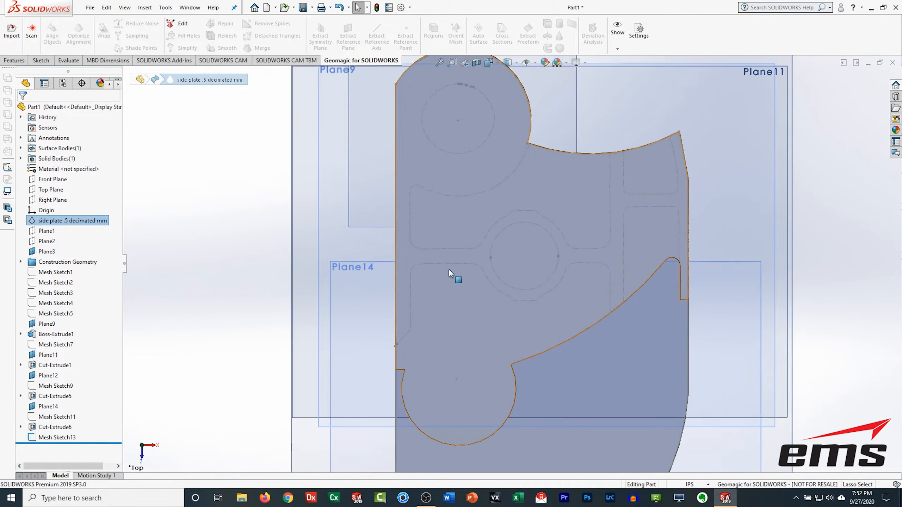
Step: Start a new sketch on Plane14 and draw circles around the central boss hole
click(41, 60)
click(13, 32)
click(351, 178)
click(81, 36)
scroll(487, 289, down, 4)
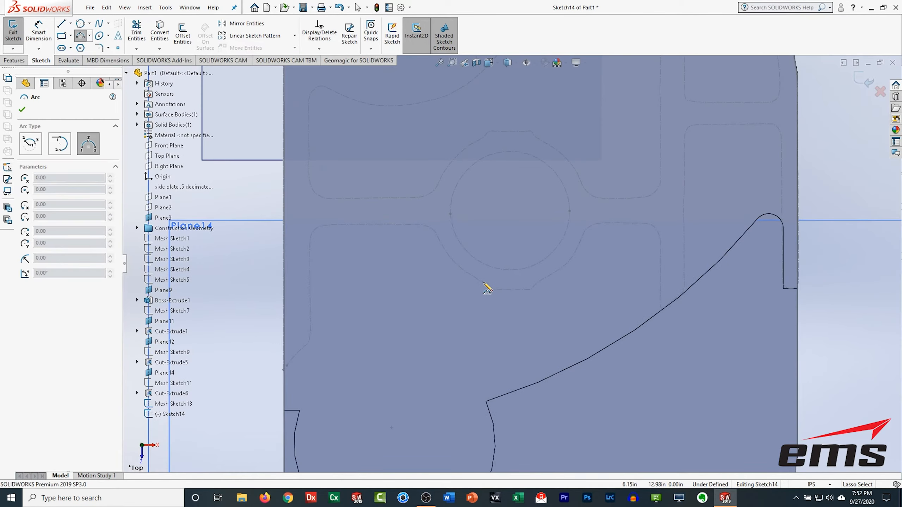
key(Escape)
click(81, 24)
click(475, 163)
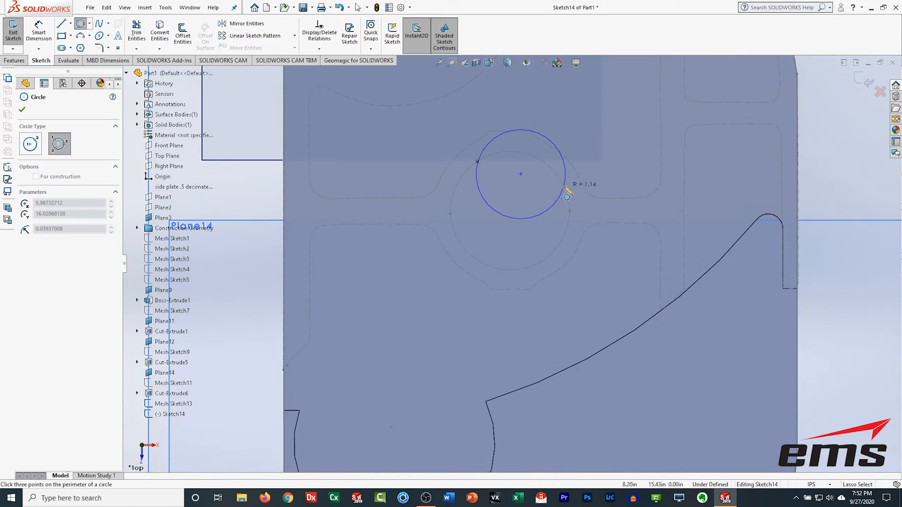
click(567, 193)
click(503, 269)
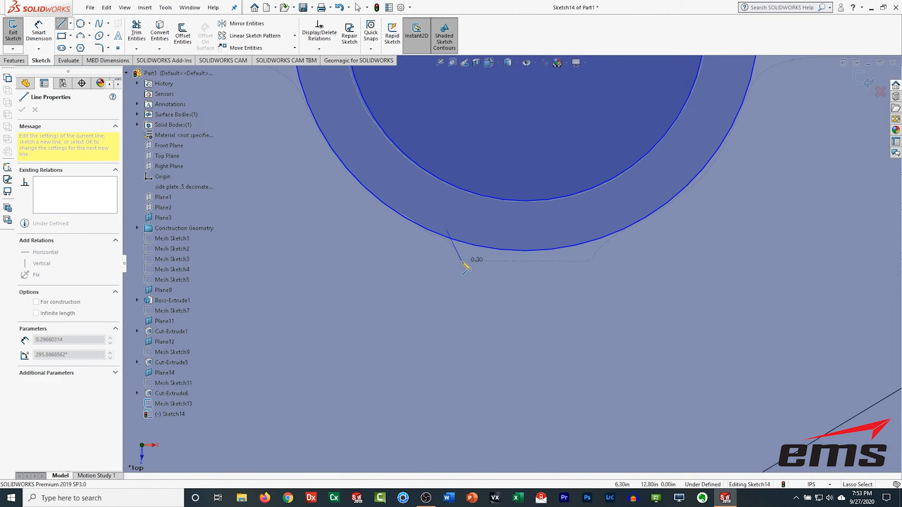
Step: Sketch flat chord lines across the top and bottom of the outer circle
click(589, 261)
double_click(624, 221)
key(Escape)
click(136, 48)
click(156, 60)
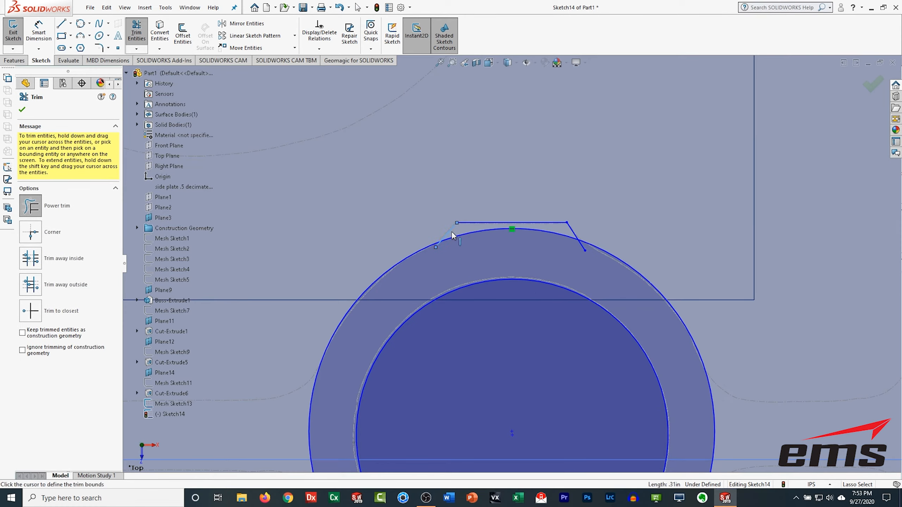
key(Escape)
Step: Trim the outer circle's arcs behind the chords to form flats at top and bottom
click(136, 33)
click(427, 248)
click(424, 248)
key(ctrl+z)
click(461, 236)
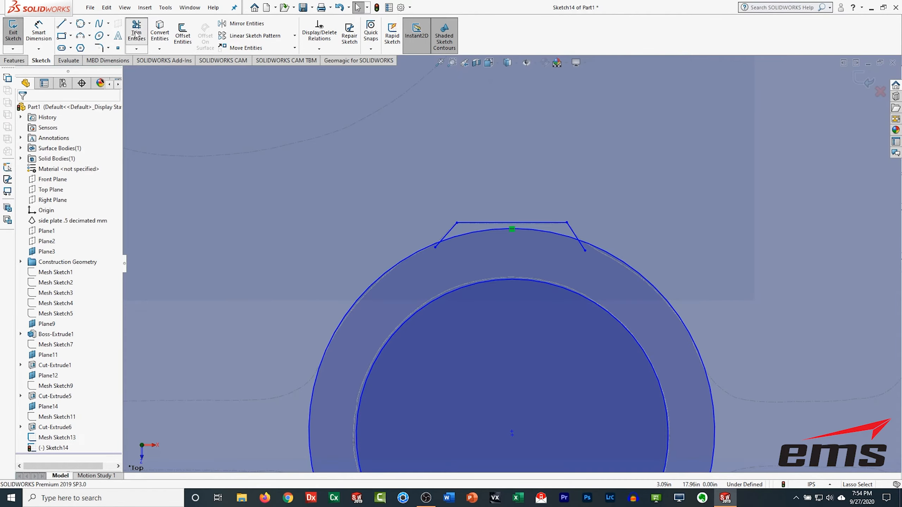
click(448, 237)
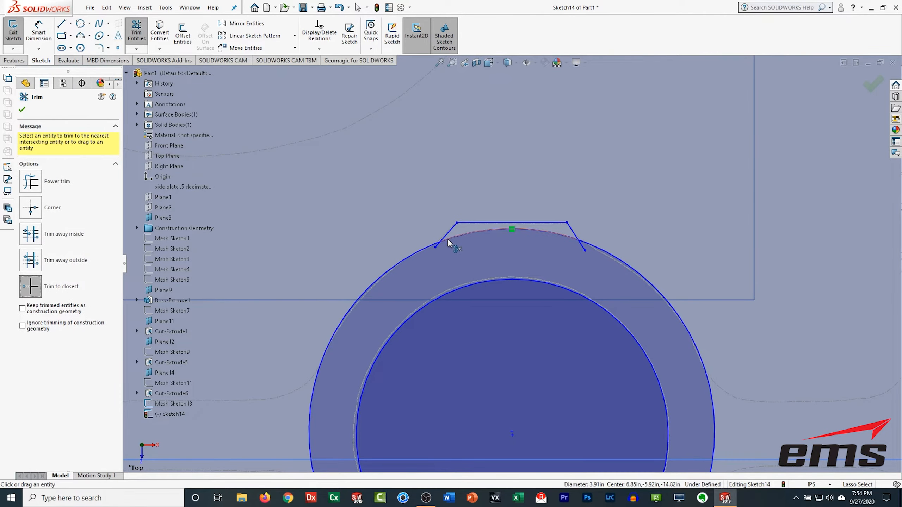
click(448, 240)
click(437, 245)
click(583, 248)
scroll(584, 250, up, 5)
scroll(568, 407, down, 5)
click(535, 400)
click(618, 379)
scroll(690, 382, up, 7)
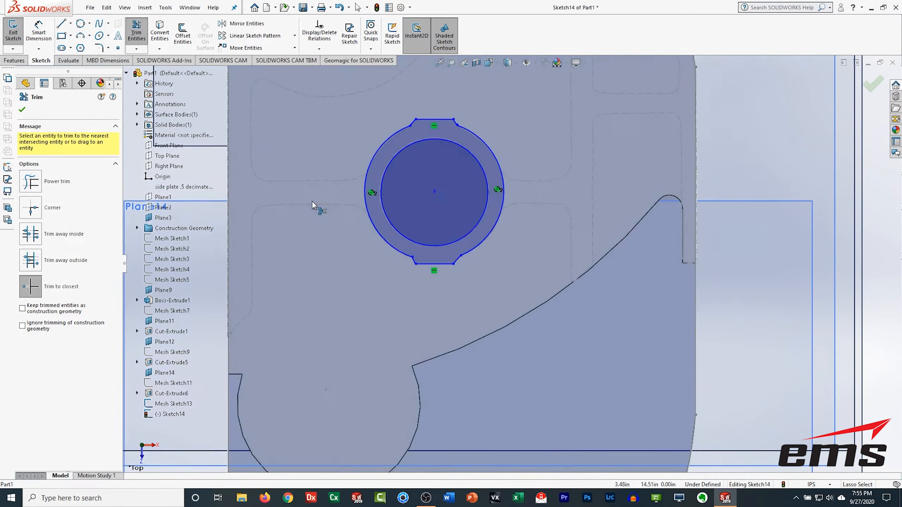
Step: Draw lines from the ring out to the right toward the plate's edge
key(l)
click(499, 205)
double_click(571, 284)
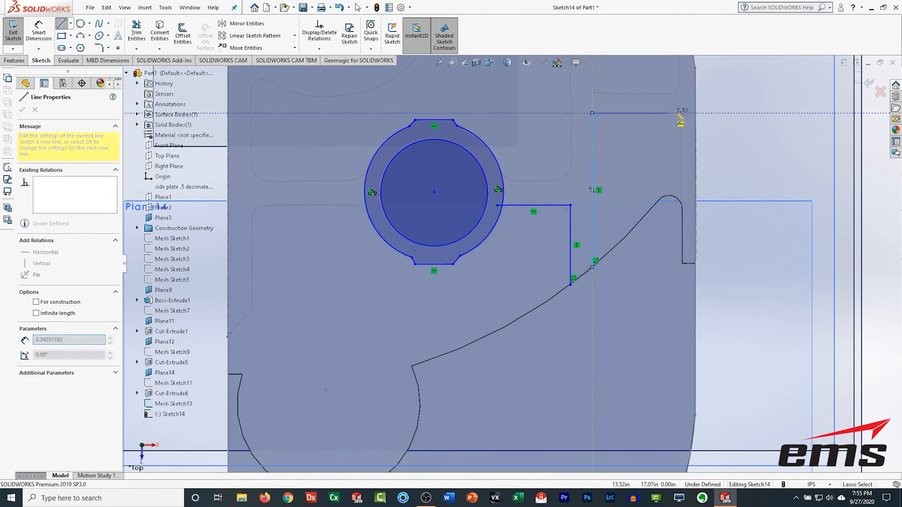
click(682, 263)
key(Escape)
click(680, 113)
click(726, 75)
scroll(675, 181, down, 4)
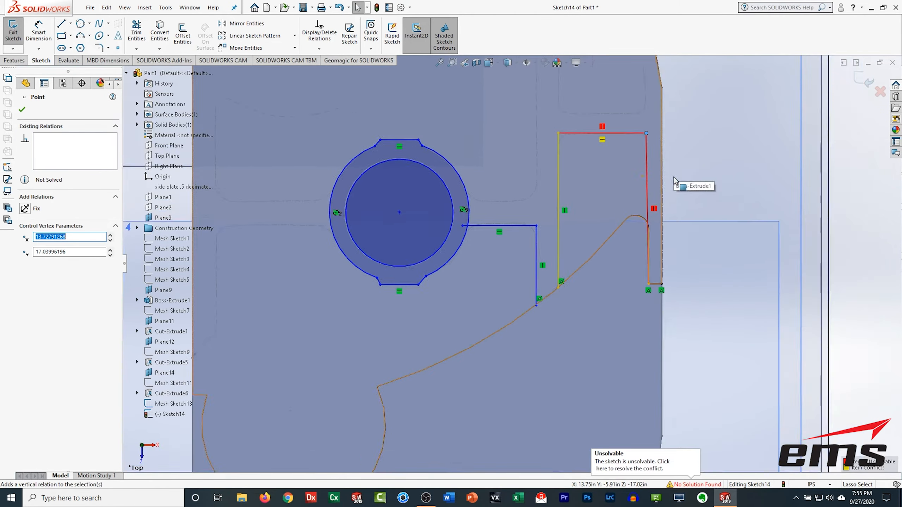
key(ctrl+z)
Step: Convert the Sketch6 edges and the mesh section spline into the current sketch
right_click(598, 194)
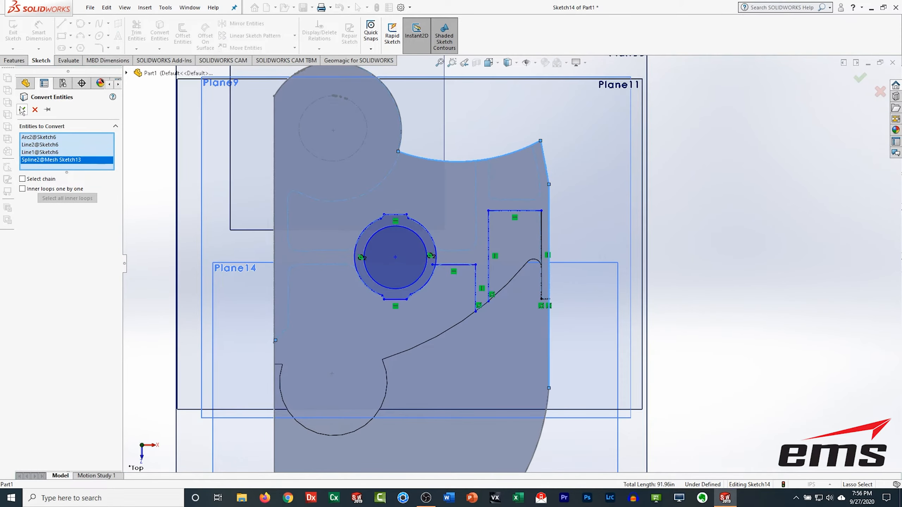
click(22, 110)
Step: Trim the excess segments of the converted edges and lines beside the ring
click(136, 31)
scroll(479, 330, down, 5)
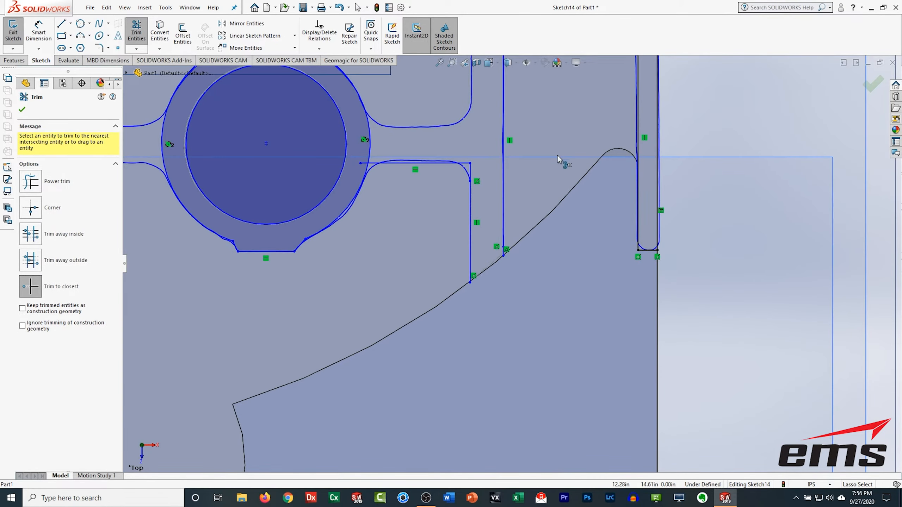
scroll(504, 277, up, 5)
right_click(363, 162)
click(730, 213)
key(Escape)
ctrl+middle_drag(478, 220, 504, 250)
right_click(362, 264)
click(384, 453)
click(136, 32)
scroll(545, 353, down, 5)
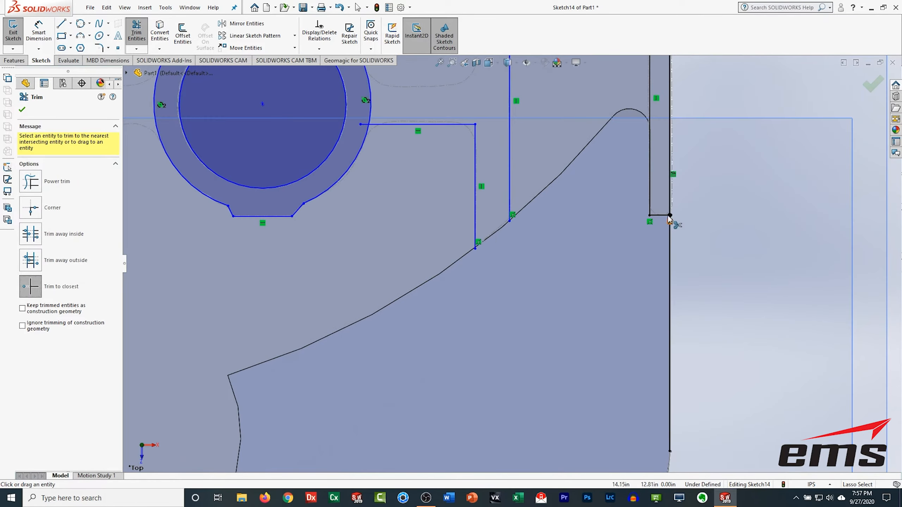
scroll(670, 221, up, 5)
Step: Draw a vertical line from the plate's top edge down to the horizontal rib line
click(61, 23)
scroll(556, 101, down, 4)
click(424, 226)
key(Escape)
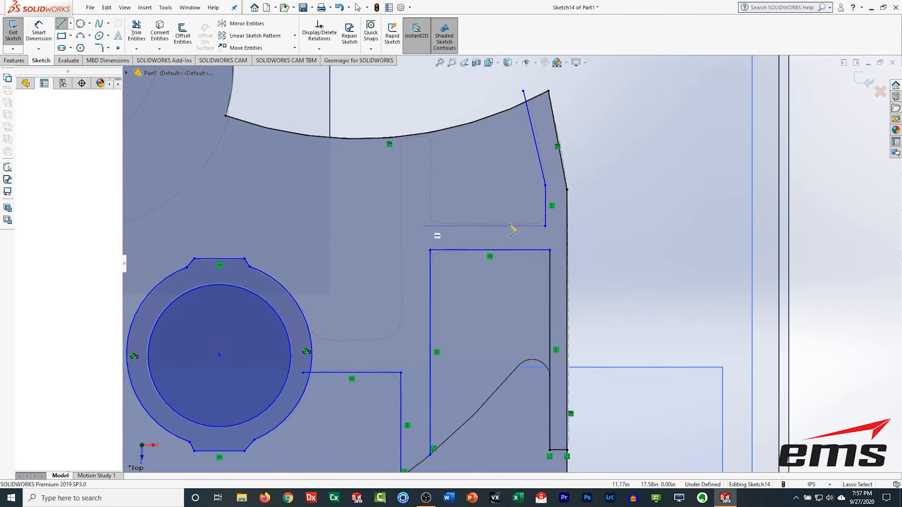
scroll(538, 94, up, 2)
scroll(526, 75, down, 2)
click(62, 23)
click(436, 121)
click(437, 234)
key(Escape)
Step: Draw a line from the top edge down and across to the ring, then trim the overlaps
click(61, 24)
click(407, 122)
click(408, 345)
click(311, 345)
click(137, 31)
click(313, 344)
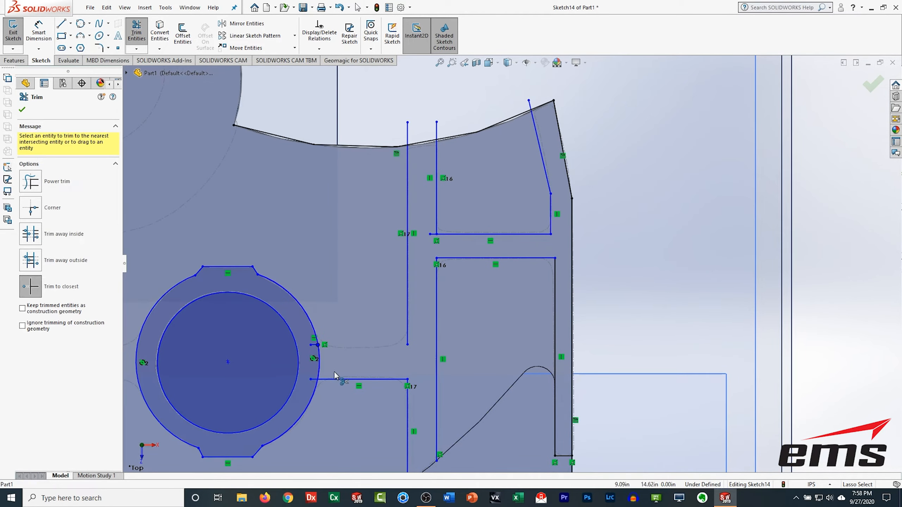
click(314, 379)
click(433, 234)
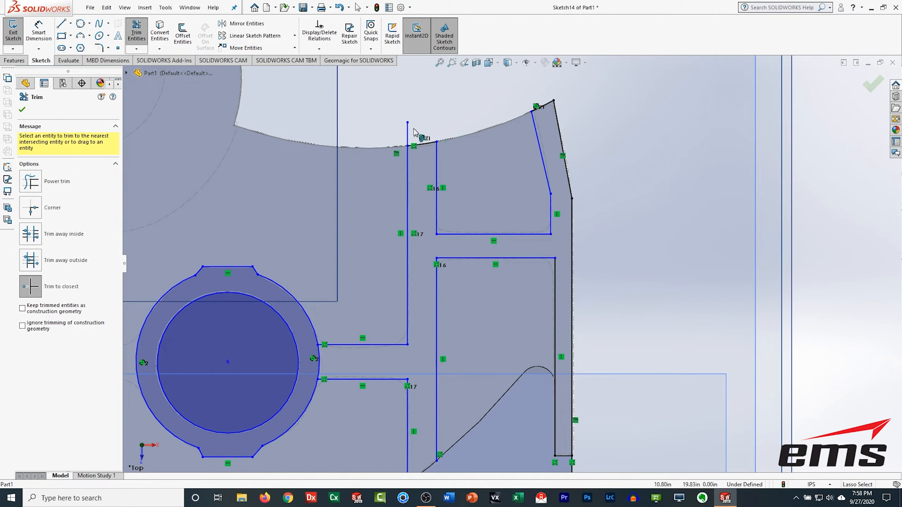
Step: Draw two horizontal lines extending left from the ring
scroll(204, 309, up, 6)
scroll(511, 316, down, 5)
click(61, 23)
click(576, 254)
click(462, 255)
key(Escape)
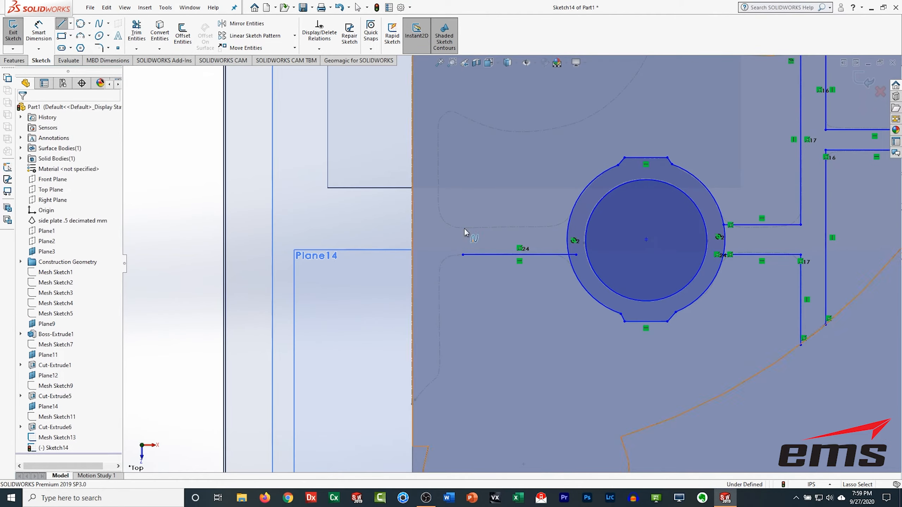
click(60, 26)
click(573, 227)
click(462, 228)
Step: Draw a vertical line below the left horizontal lines
scroll(525, 269, up, 1)
click(61, 24)
click(450, 268)
click(450, 358)
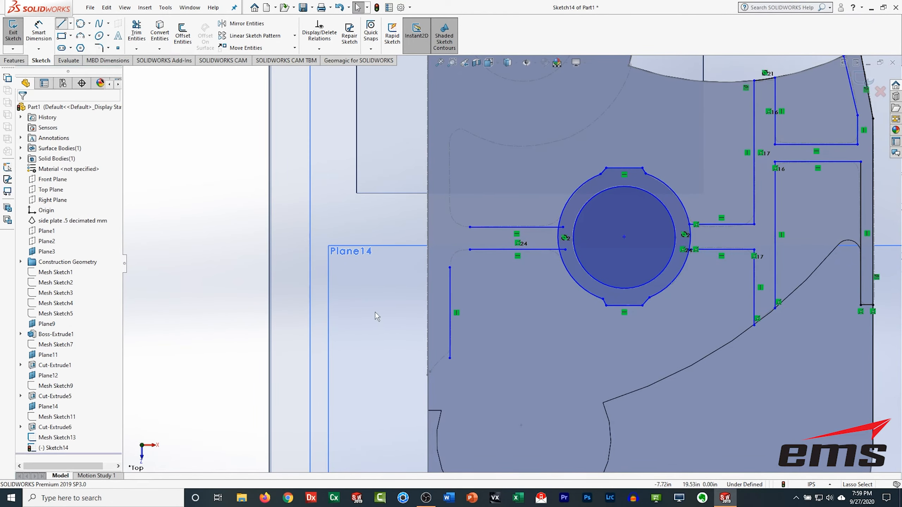
Step: Draw a short angled line from the bottom end of the left vertical line
click(61, 25)
click(455, 346)
key(Escape)
scroll(503, 269, up, 2)
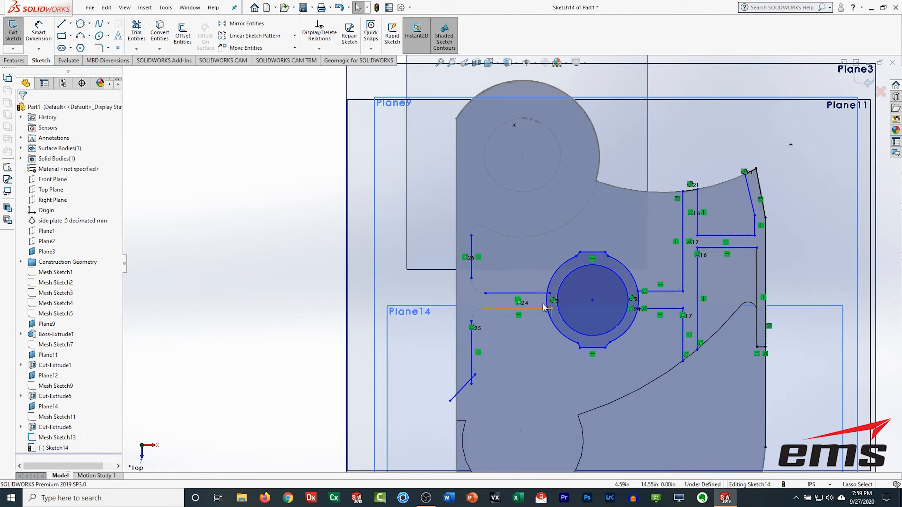
scroll(539, 306, down, 4)
Step: Trim the left-side sketch lines, joining the vertical and horizontal lines into clean corners
click(136, 35)
click(497, 252)
click(502, 237)
click(505, 269)
click(31, 196)
click(338, 322)
click(385, 269)
scroll(356, 199, up, 4)
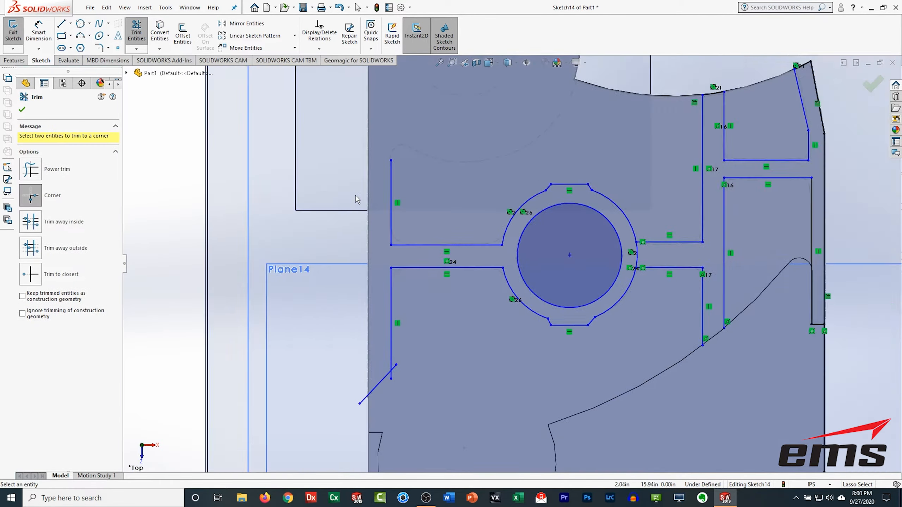
scroll(265, 118, up, 2)
click(80, 24)
key(Escape)
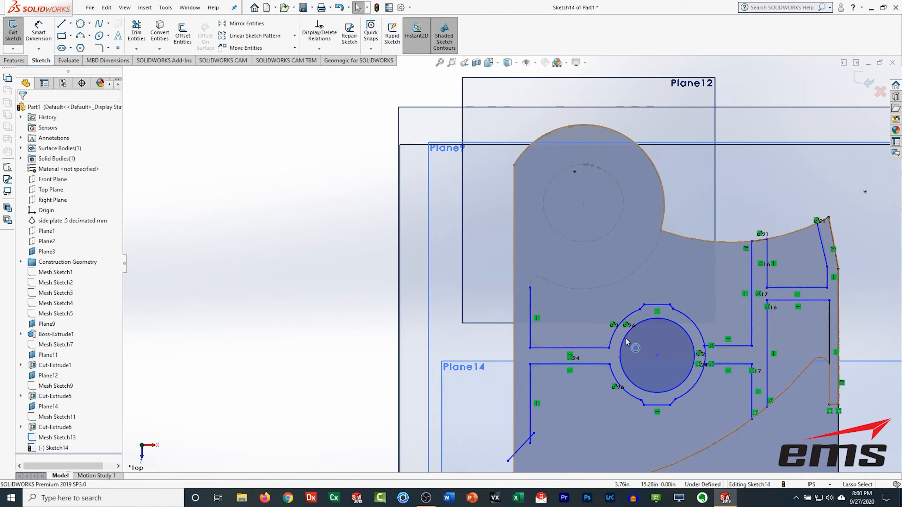
Step: Examine the sketch from an angled view while toggling the scanned mesh's visibility
scroll(625, 337, up, 3)
scroll(625, 338, down, 3)
click(169, 31)
key(Escape)
middle_drag(408, 284, 436, 220)
click(71, 221)
click(87, 205)
middle_drag(497, 277, 463, 308)
click(71, 221)
click(87, 205)
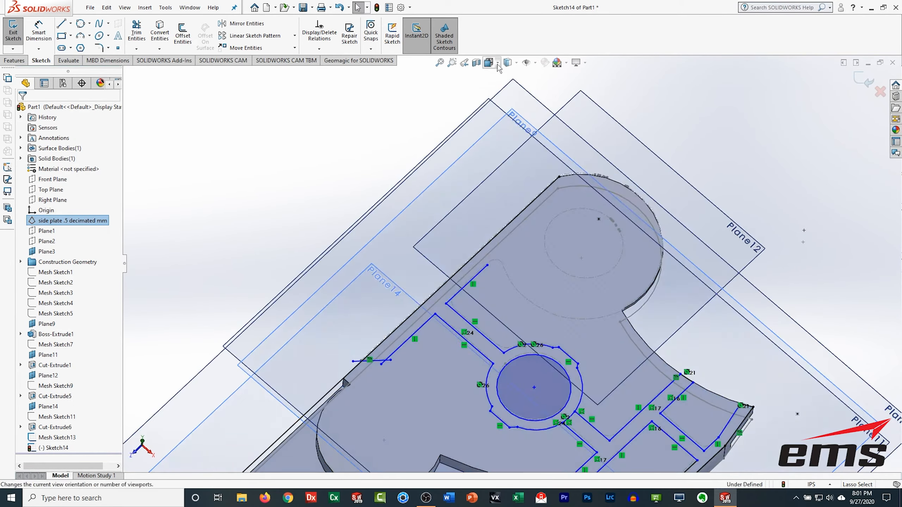
Step: Draw a circle of about 3.31 in radius matching the rounded top lobe of the plate
click(489, 62)
click(501, 76)
scroll(492, 165, down, 3)
click(81, 24)
click(405, 104)
click(537, 229)
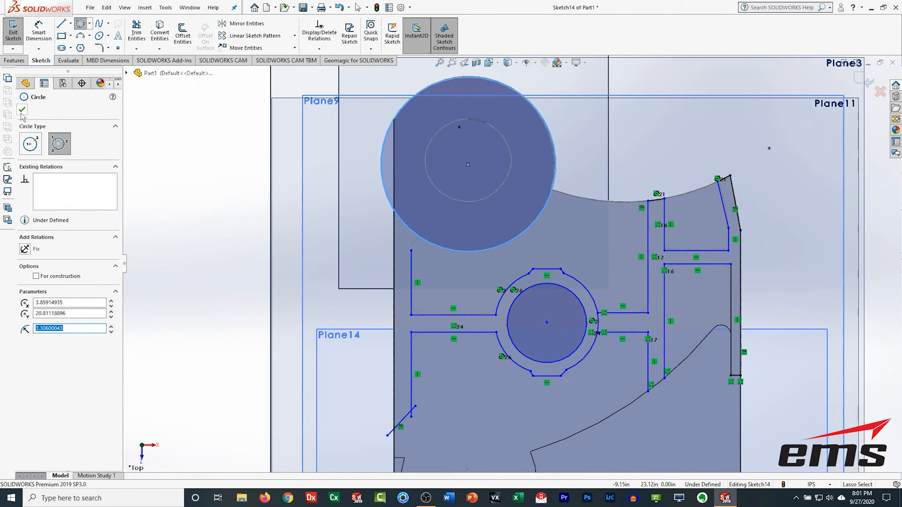
click(137, 32)
key(Escape)
scroll(398, 112, down, 3)
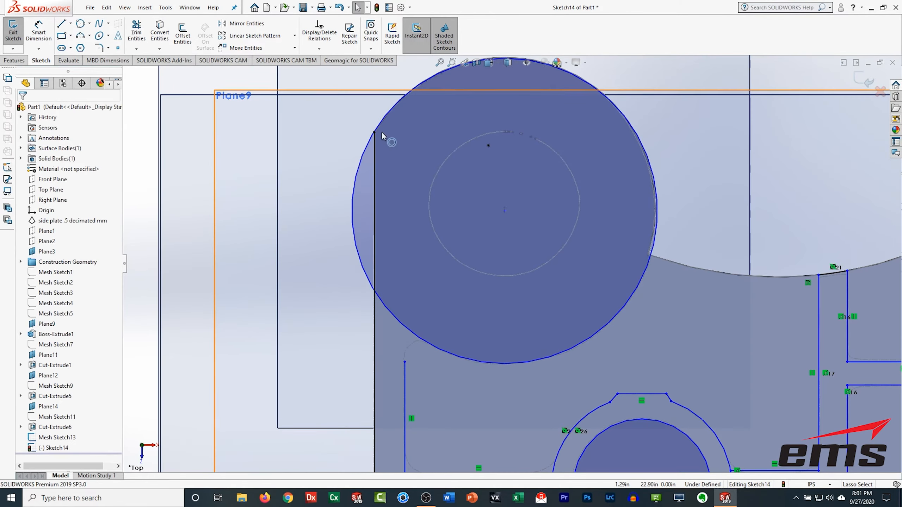
Step: Draw a vertical line along the plate's left edge, running up past the top circle
right_click(493, 320)
click(517, 463)
scroll(504, 298, up, 3)
click(62, 24)
click(506, 421)
click(506, 154)
Step: Trim the left vertical line and top circle into a corner and remove the leftover circle segments
click(137, 32)
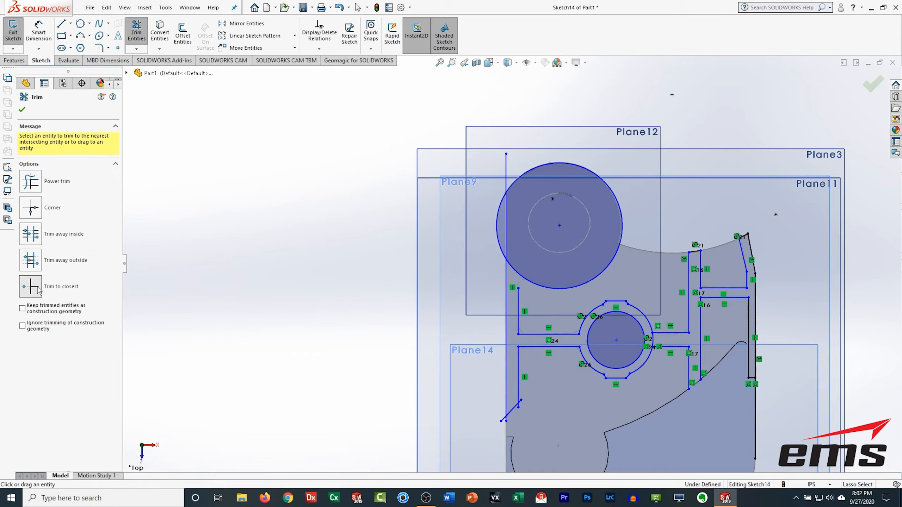
scroll(524, 245, down, 2)
click(137, 32)
click(136, 32)
click(31, 207)
click(517, 329)
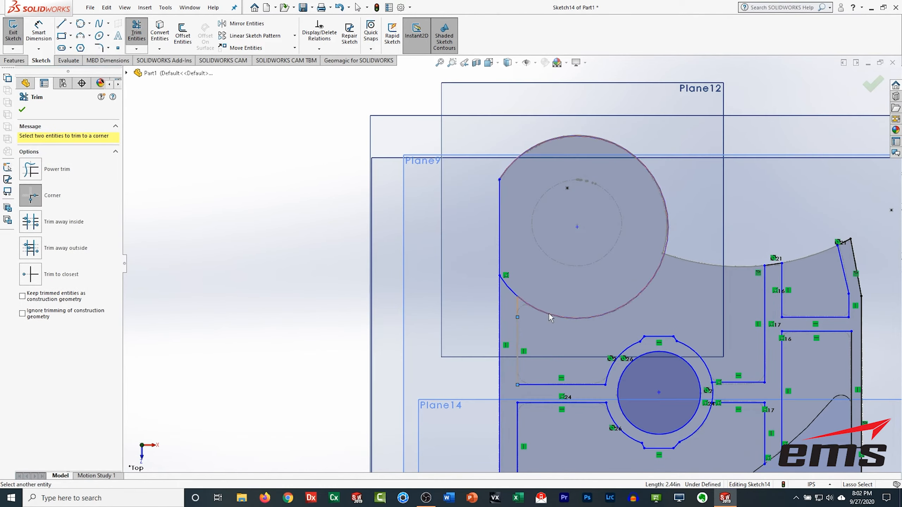
click(549, 316)
key(Escape)
scroll(554, 314, up, 3)
scroll(506, 410, down, 5)
click(136, 32)
click(510, 303)
click(496, 338)
click(494, 341)
click(483, 313)
scroll(502, 249, up, 5)
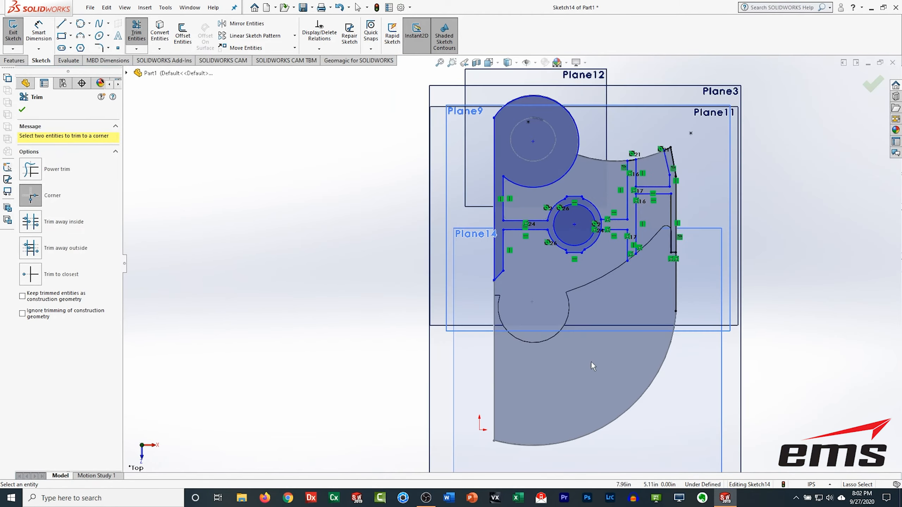
middle_drag(584, 344, 532, 280)
scroll(532, 281, down, 3)
click(37, 277)
click(513, 262)
key(Escape)
Step: Convert an edge of the existing solid into the sketch and trim it against the sketch lines
right_click(51, 427)
click(39, 319)
middle_drag(396, 341, 394, 324)
scroll(549, 405, down, 4)
click(159, 32)
key(Escape)
right_click(51, 427)
click(39, 319)
click(160, 31)
click(517, 325)
click(21, 110)
click(136, 32)
click(33, 289)
click(457, 330)
click(572, 318)
middle_drag(575, 330, 558, 405)
click(23, 110)
right_click(52, 428)
click(39, 319)
Step: Review the sketch's geometric relations and inspect the profile from an angled view
scroll(458, 308, up, 6)
middle_drag(469, 313, 528, 309)
scroll(603, 292, down, 6)
scroll(511, 264, up, 5)
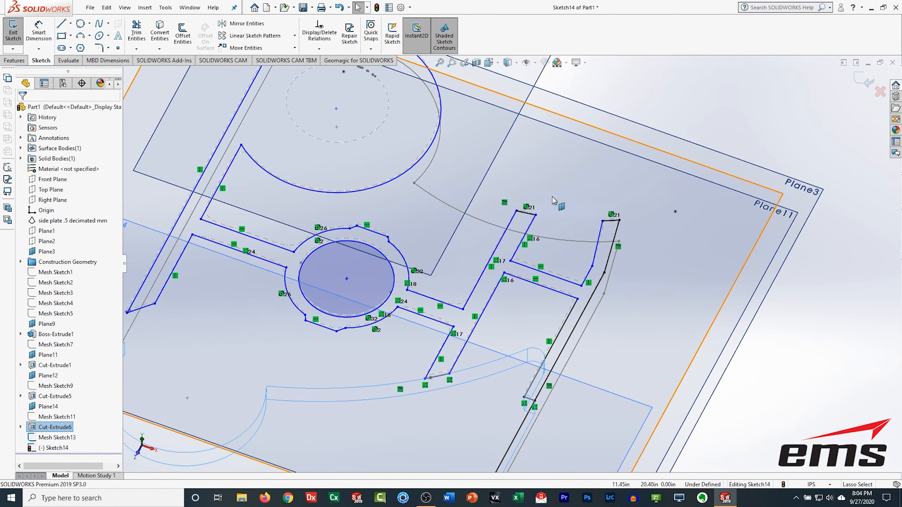
click(323, 38)
click(22, 110)
middle_drag(506, 231, 511, 261)
click(488, 63)
click(472, 277)
scroll(475, 305, down, 5)
Step: Repair the sketch and trim the lower right-hand lines into a corner
click(137, 33)
scroll(623, 195, down, 5)
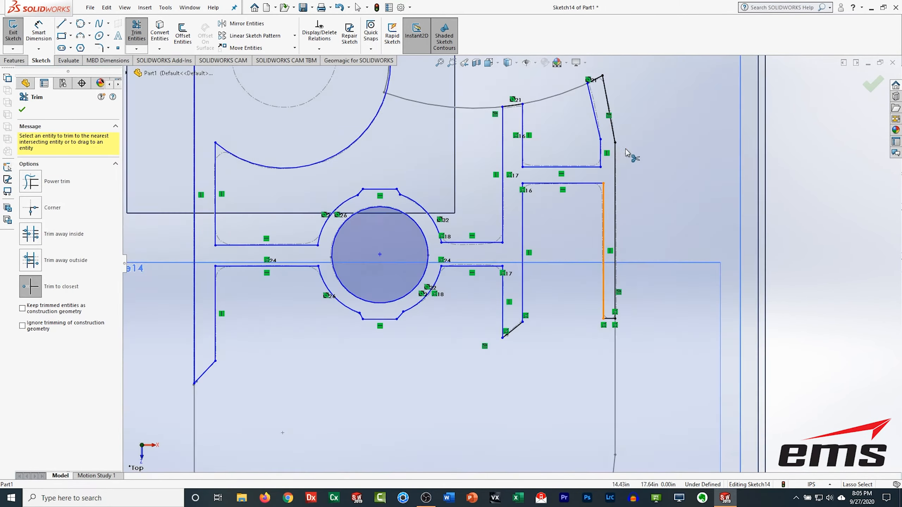
scroll(554, 231, up, 6)
click(349, 33)
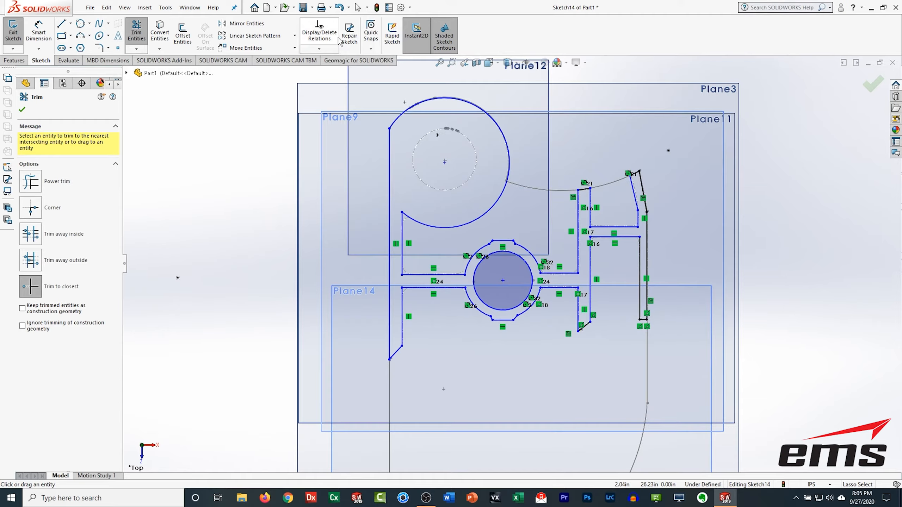
click(113, 88)
scroll(646, 319, down, 6)
click(122, 62)
click(136, 33)
click(495, 255)
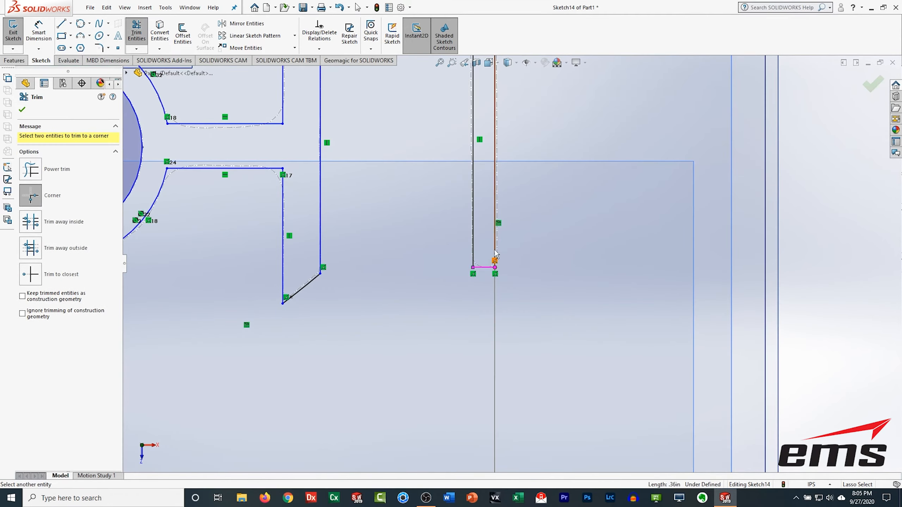
click(485, 266)
scroll(565, 302, up, 8)
middle_drag(463, 304, 498, 333)
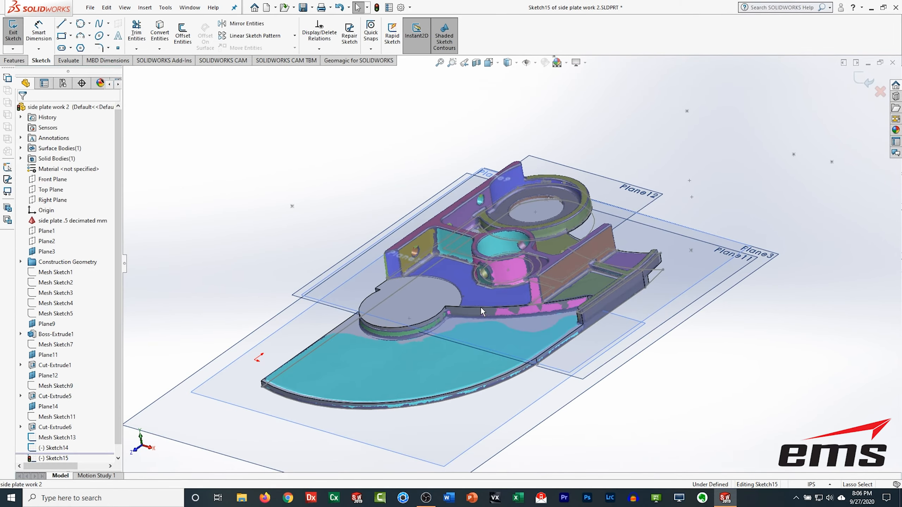
Step: Extrude the rib sketch as a boss up to Plane17
click(57, 193)
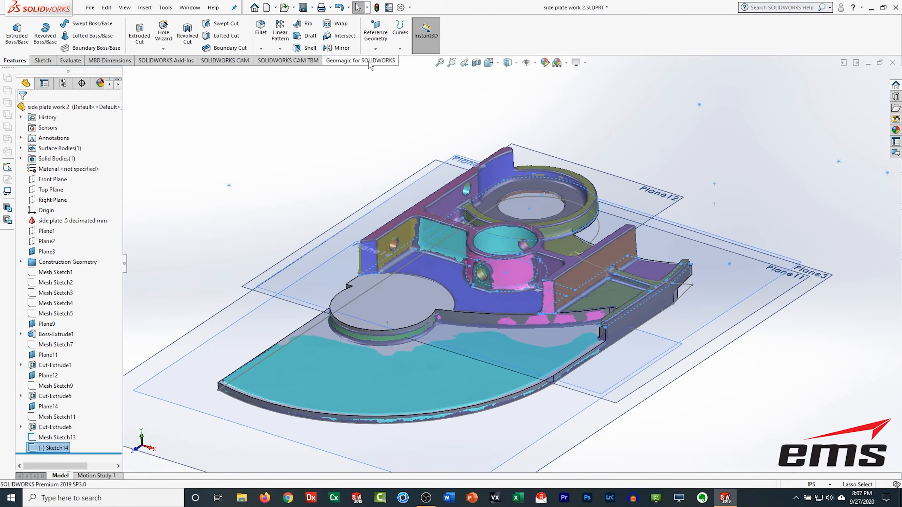
click(416, 212)
click(22, 109)
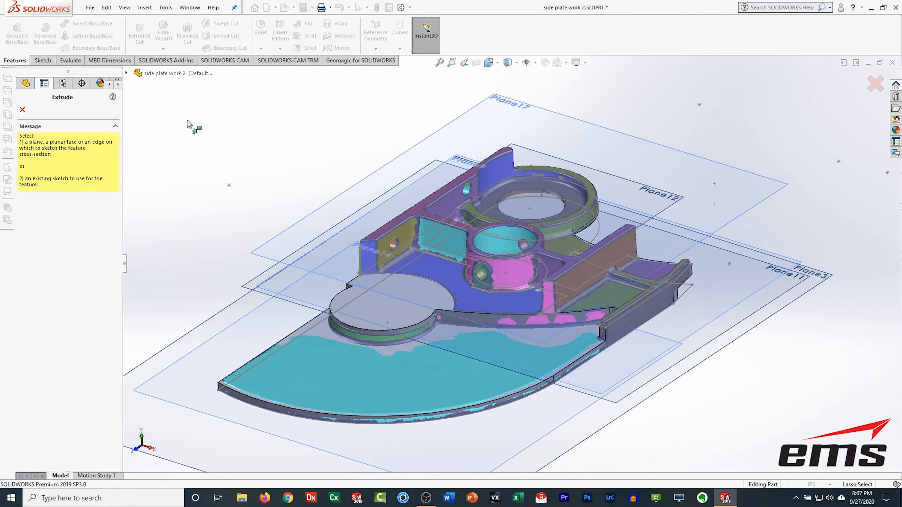
click(292, 263)
click(22, 109)
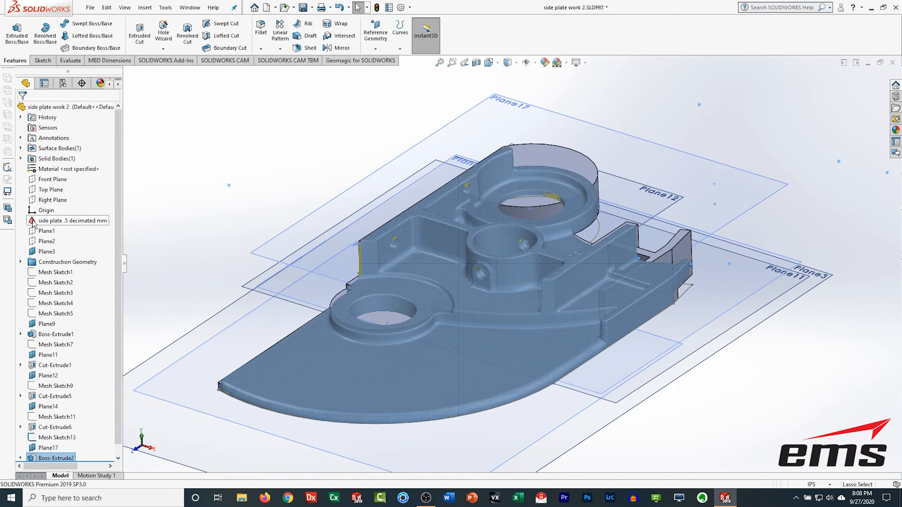
Step: Hide the mesh and review the boss extrusion's definition
click(41, 208)
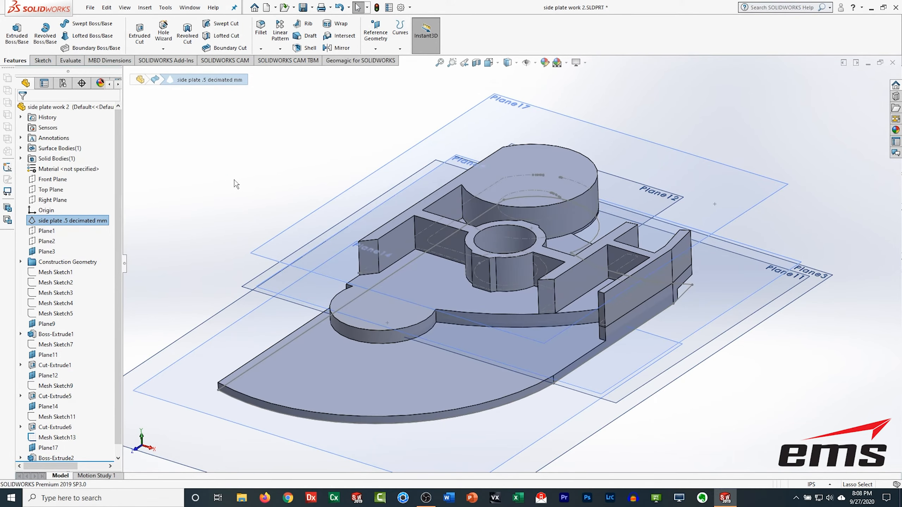
middle_drag(485, 352, 483, 362)
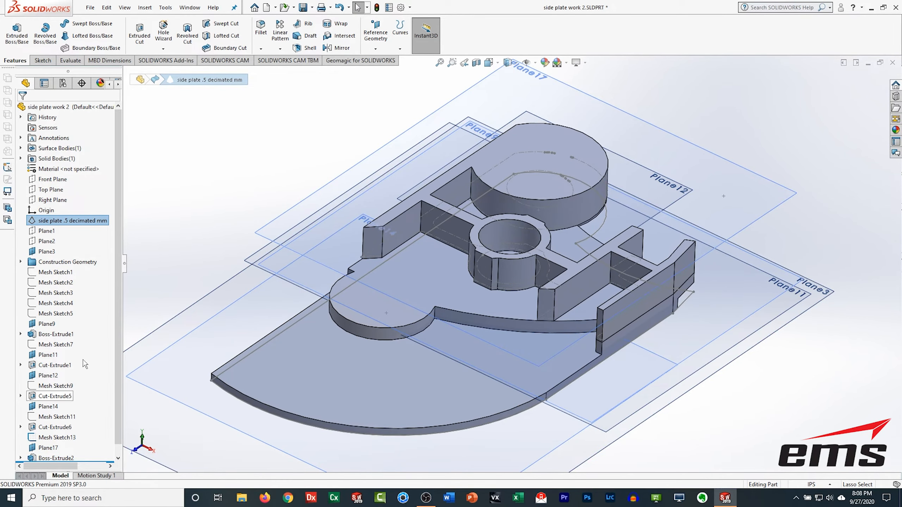
scroll(117, 307, down, 1)
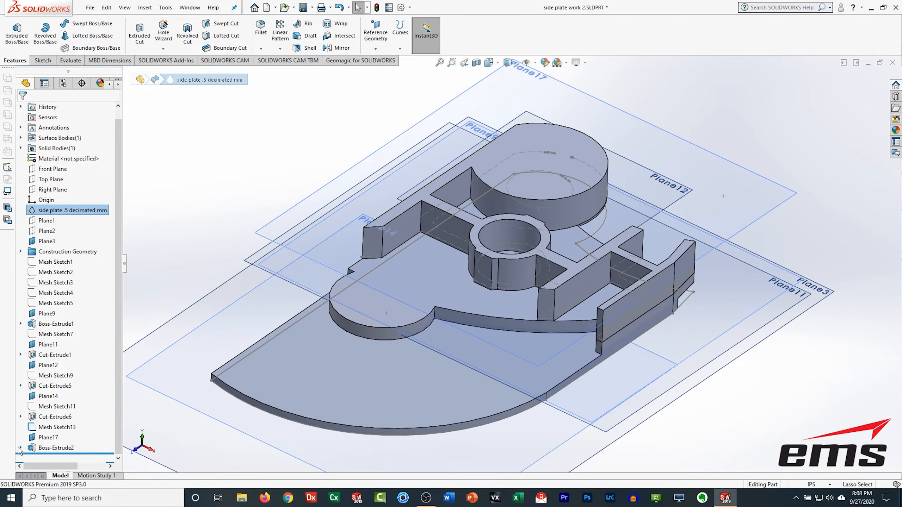
right_click(51, 448)
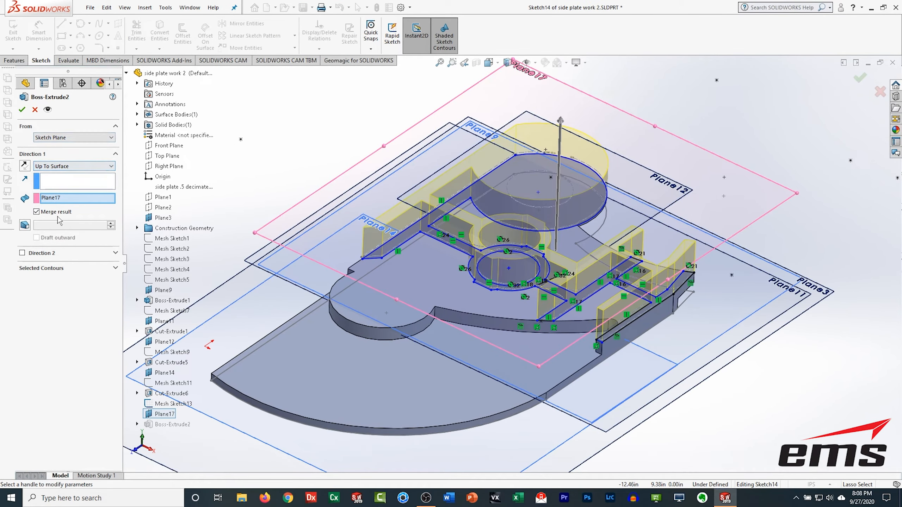
click(22, 111)
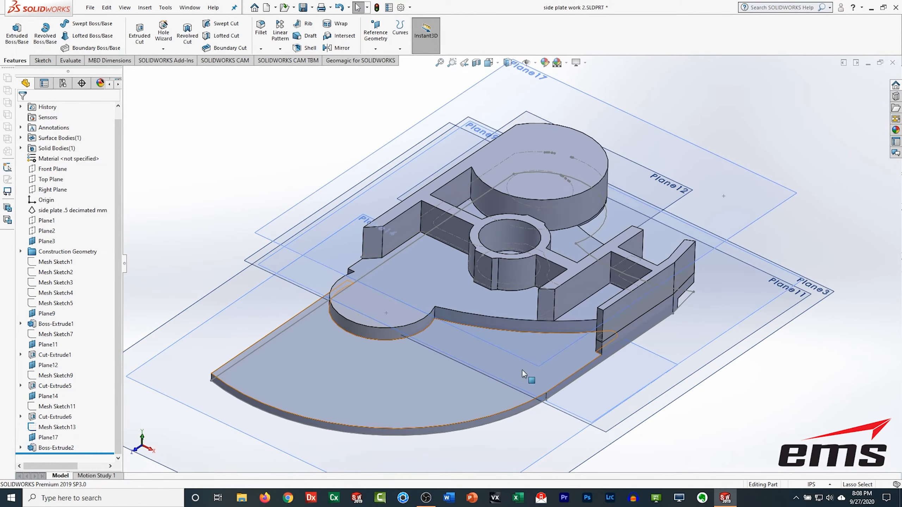
middle_drag(508, 331, 508, 327)
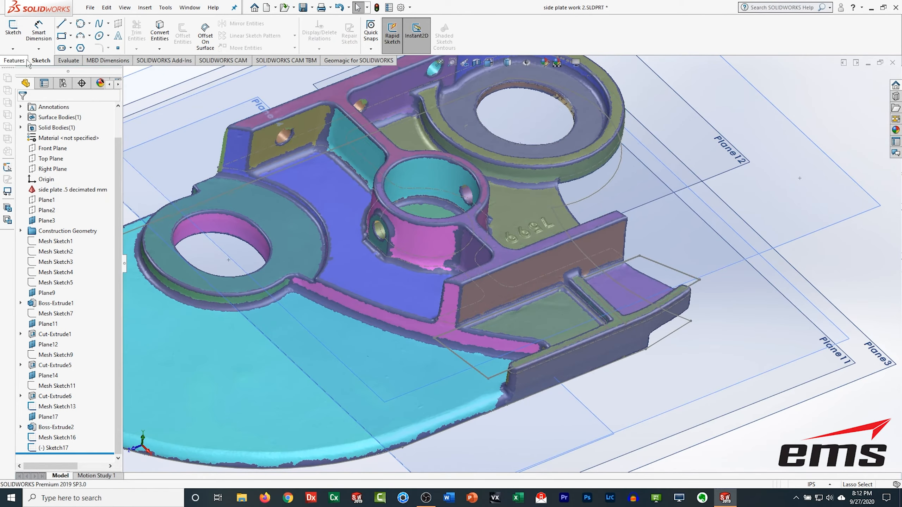
Step: Create a reference plane from the mesh at the end of the right-hand rib
click(13, 28)
mouse_move(666, 336)
middle_down()
mouse_move(670, 326)
mouse_move(611, 355)
mouse_move(539, 345)
middle_up()
click(13, 30)
click(359, 61)
click(22, 109)
click(348, 37)
click(605, 247)
click(22, 109)
Step: Sketch a closed four-sided outline on the new plane around the end of the right-hand rib
click(41, 61)
click(18, 34)
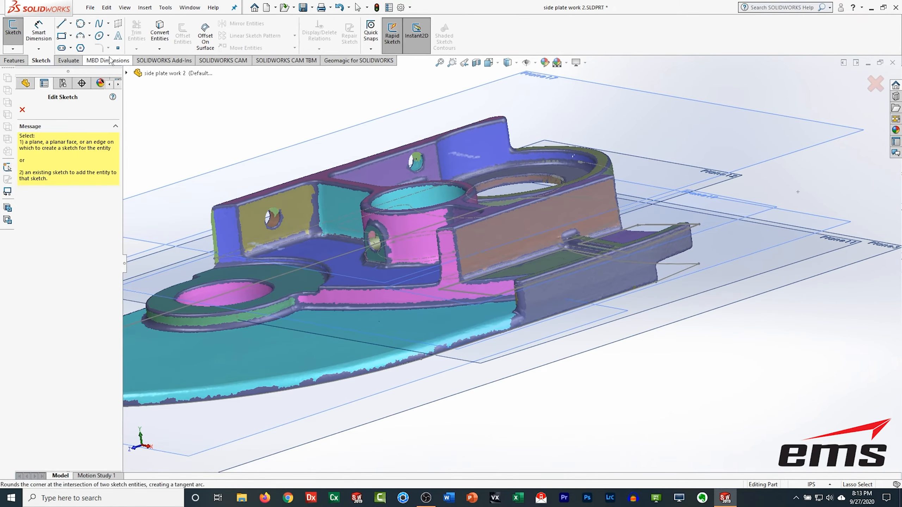
click(701, 194)
click(497, 62)
click(529, 100)
scroll(603, 330, down, 7)
click(61, 24)
click(404, 238)
click(810, 238)
click(863, 437)
click(374, 447)
click(401, 238)
click(13, 29)
middle_drag(557, 411, 526, 334)
click(14, 60)
click(139, 35)
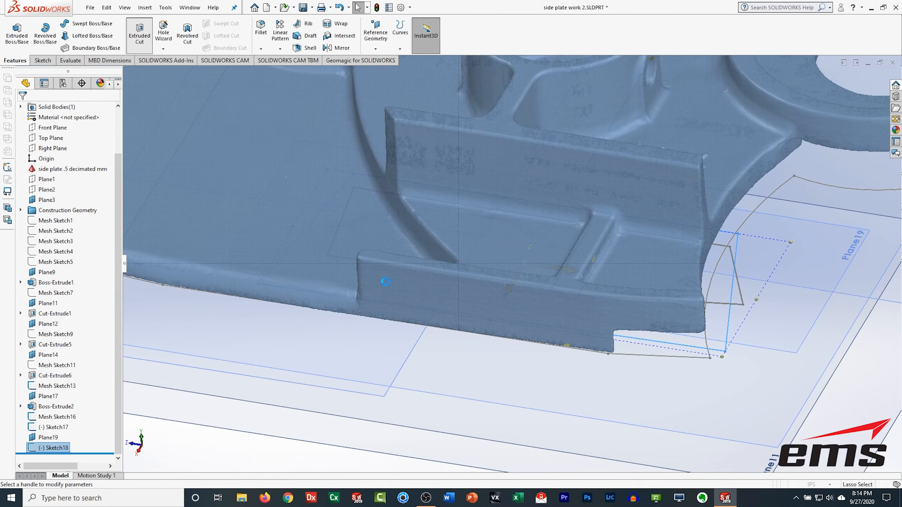
middle_drag(371, 360, 386, 324)
scroll(387, 325, up, 2)
click(33, 110)
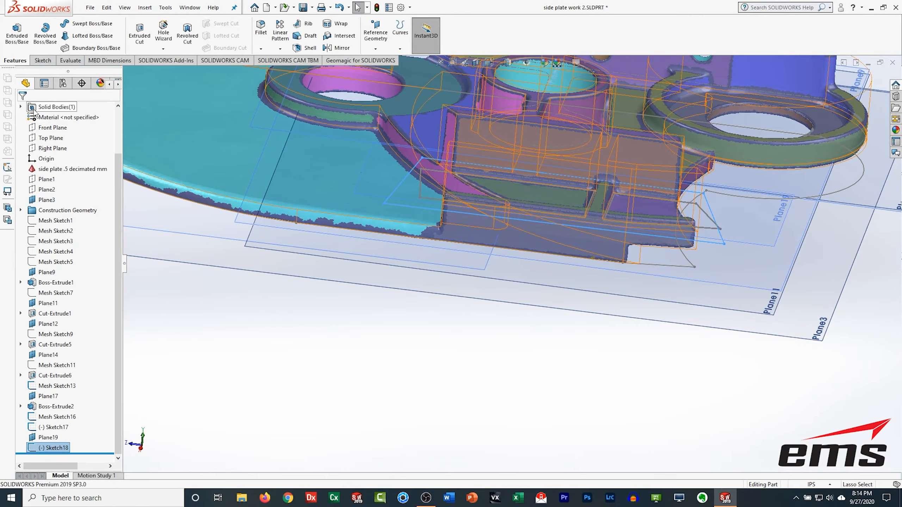
Step: Cut-extrude the new outline blind 3 in in the reversed direction to trim the rib's end
click(56, 407)
click(85, 386)
click(140, 35)
click(402, 181)
text(3)
click(25, 166)
middle_drag(359, 341, 493, 341)
ctrl+middle_drag(494, 341, 504, 359)
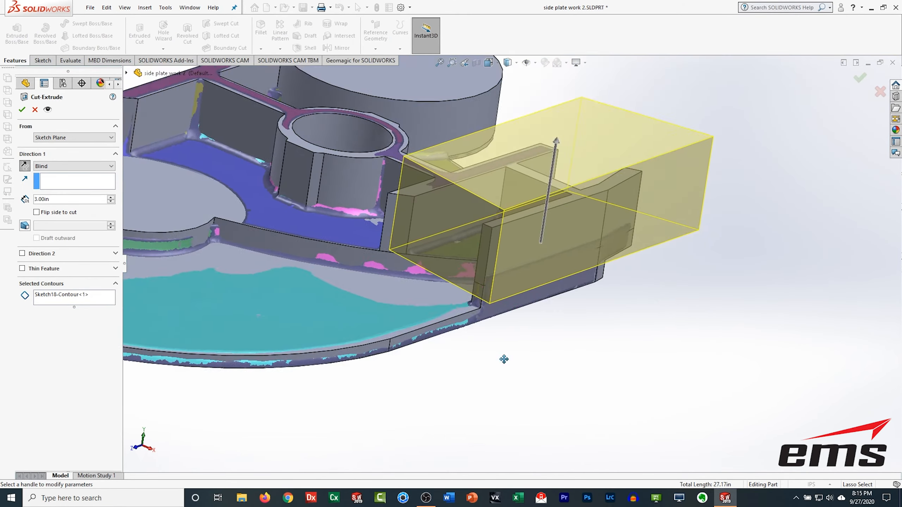
key(Return)
Step: Hide the reference planes and orbit around the finished part
scroll(551, 265, up, 5)
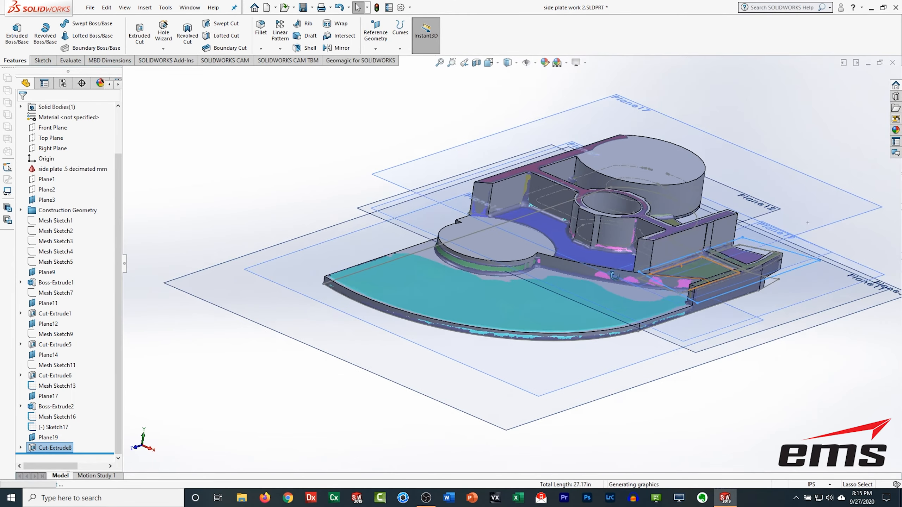
middle_drag(615, 276, 572, 314)
click(33, 273)
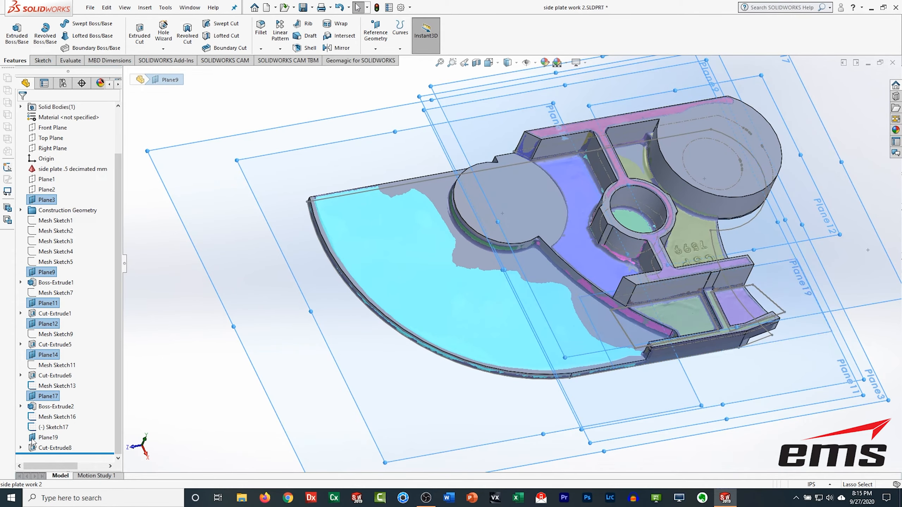
ctrl+middle_drag(531, 267, 421, 287)
click(421, 288)
middle_drag(426, 320, 503, 295)
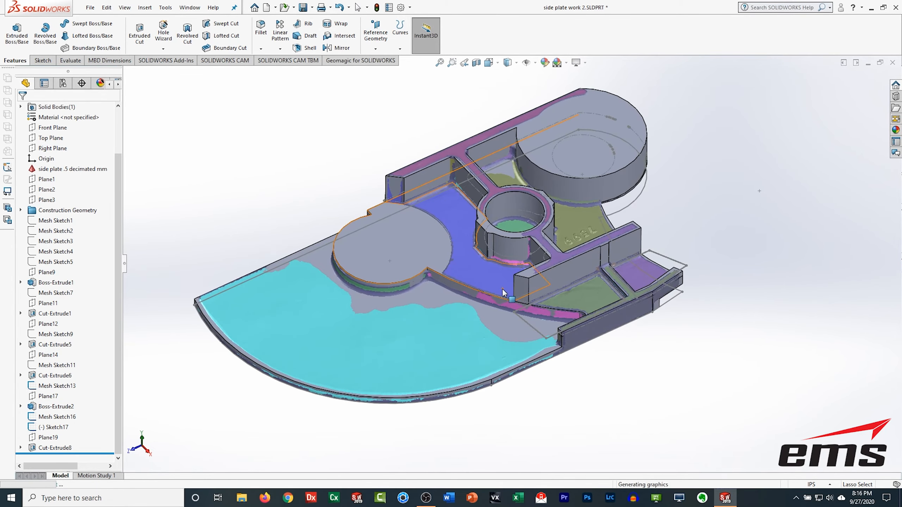
scroll(504, 293, down, 1)
click(361, 60)
scroll(457, 142, up, 1)
click(592, 35)
click(74, 179)
click(383, 245)
click(34, 110)
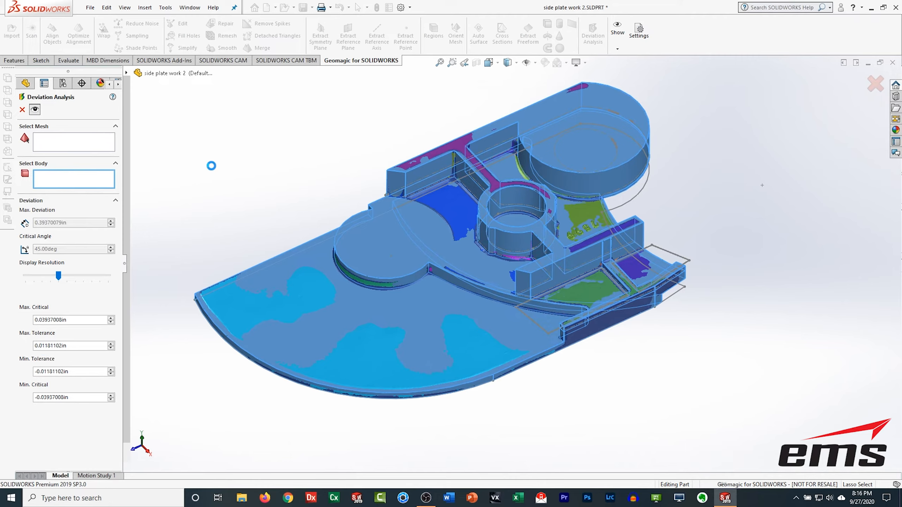
scroll(213, 169, up, 2)
key(Escape)
Step: Extract a reference plane from the mesh on the top face of the left round boss
click(40, 434)
scroll(409, 252, down, 1)
scroll(492, 266, up, 3)
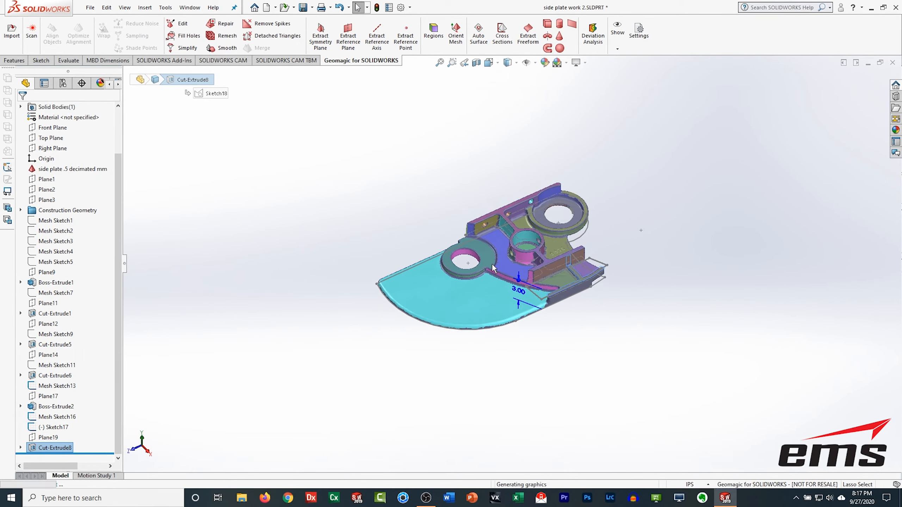
scroll(492, 269, down, 2)
click(45, 437)
click(501, 40)
key(Escape)
click(348, 37)
click(486, 251)
click(20, 108)
Step: Create a mesh cross-section on the new reference plane
click(507, 43)
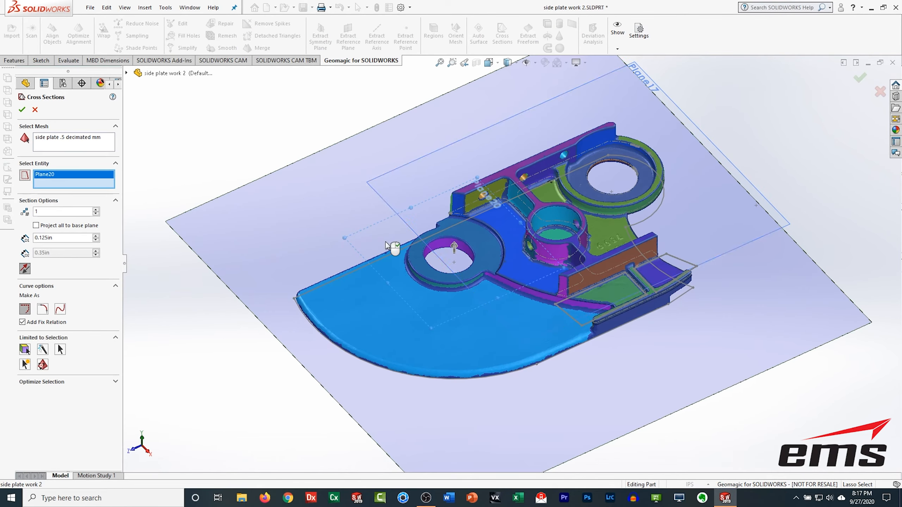
scroll(385, 242, down, 3)
click(21, 110)
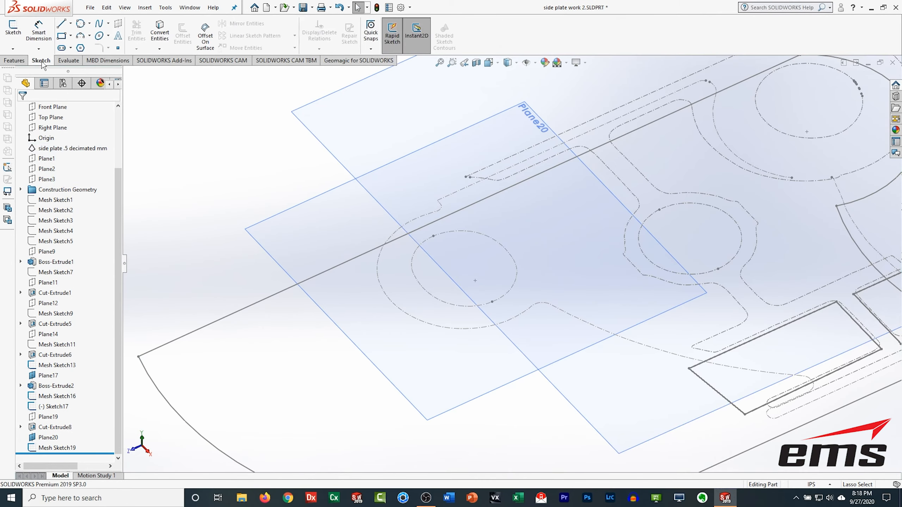
Step: On the new plane, sketch a closed spline tracing the hole section in the left boss
click(13, 28)
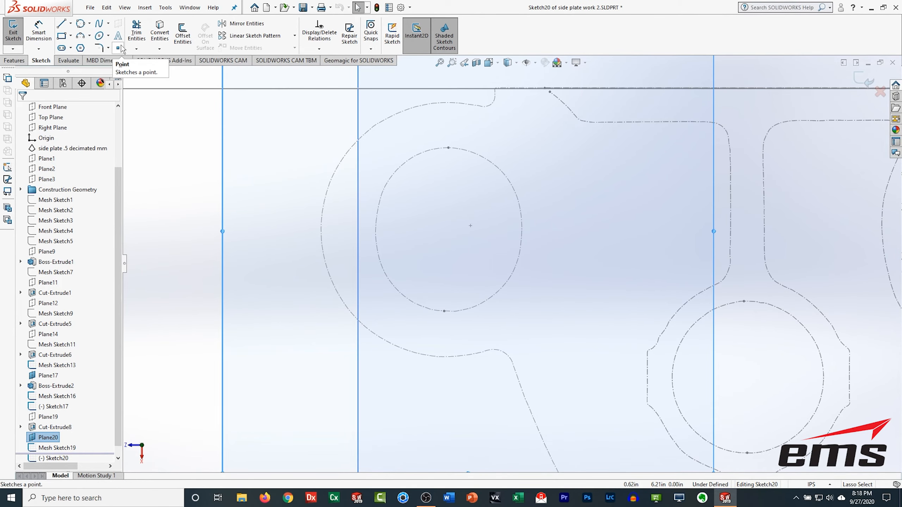
click(410, 158)
click(461, 149)
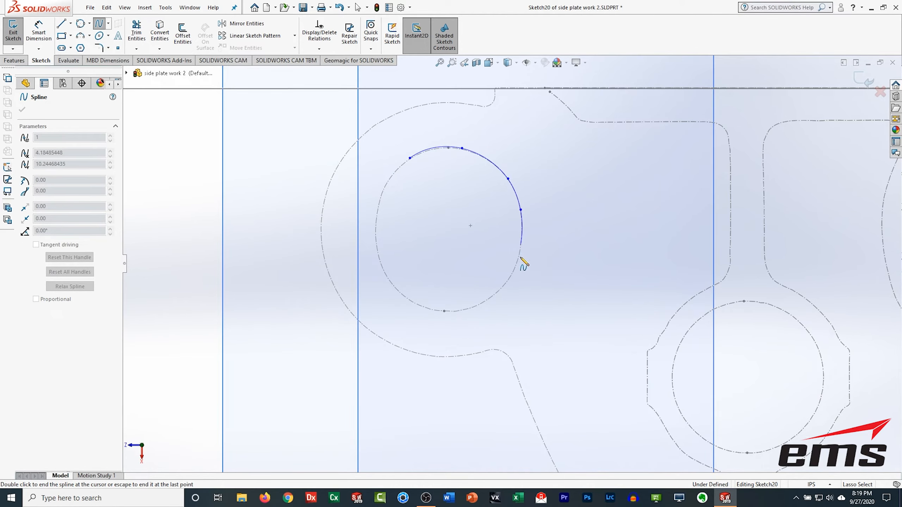
click(386, 184)
click(410, 157)
click(13, 29)
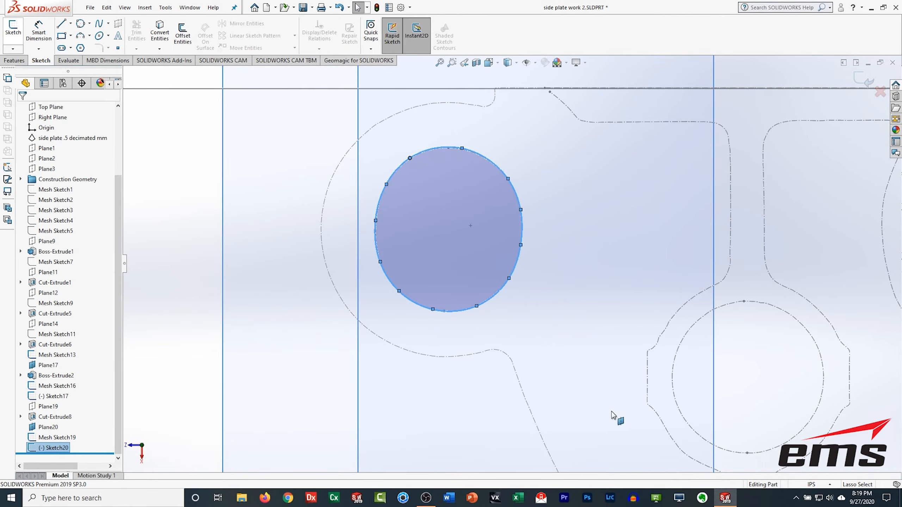
Step: Cut-extrude the spline profile 3 in in both directions to open the left boss's hole
middle_drag(575, 383, 509, 319)
scroll(509, 318, up, 4)
click(50, 416)
click(14, 60)
click(139, 34)
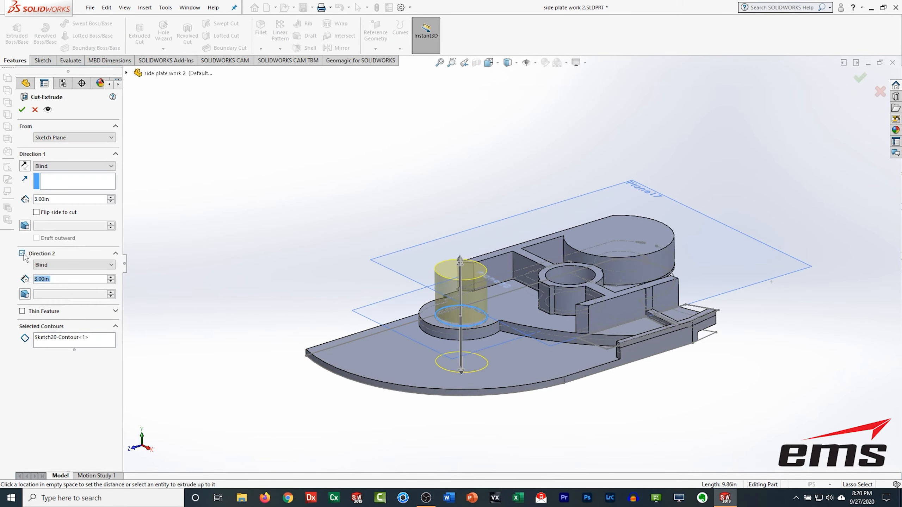
key(Return)
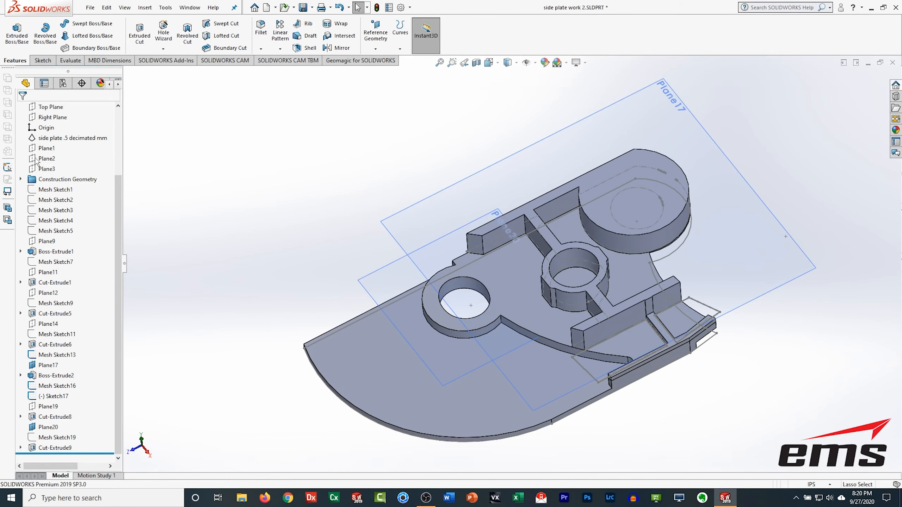
Step: Extract a reference plane from the right boss's top face and create a mesh cross-section on it
click(53, 138)
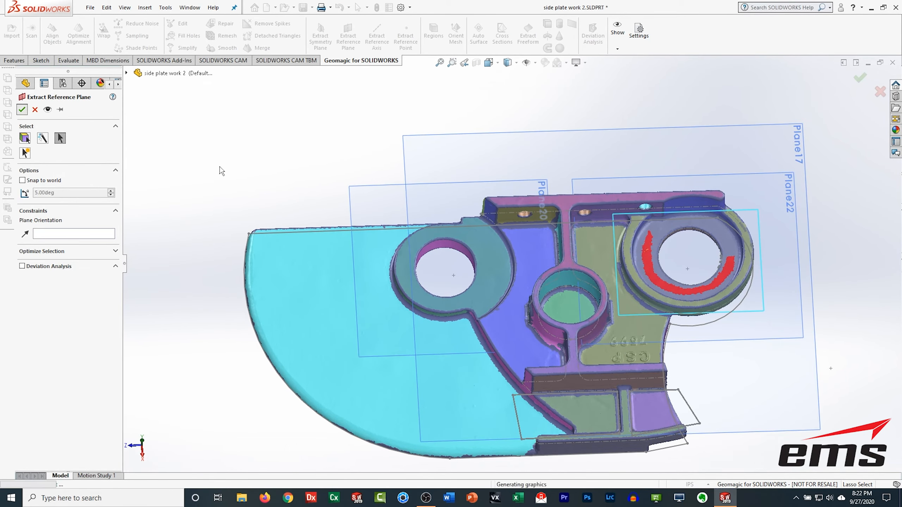
click(22, 110)
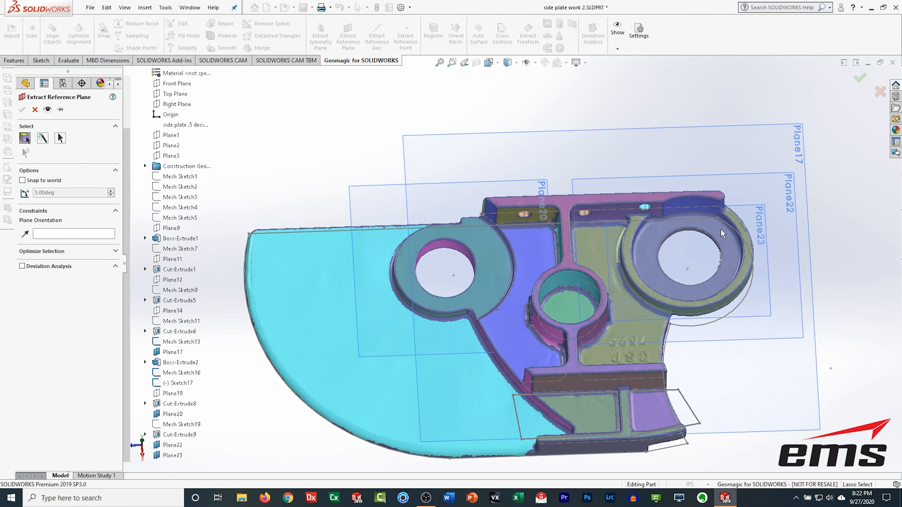
click(35, 110)
click(502, 35)
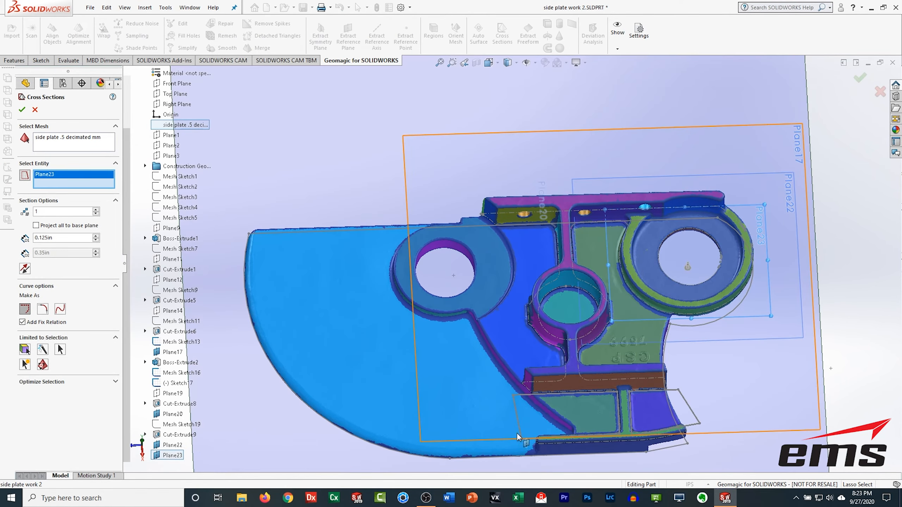
key(Return)
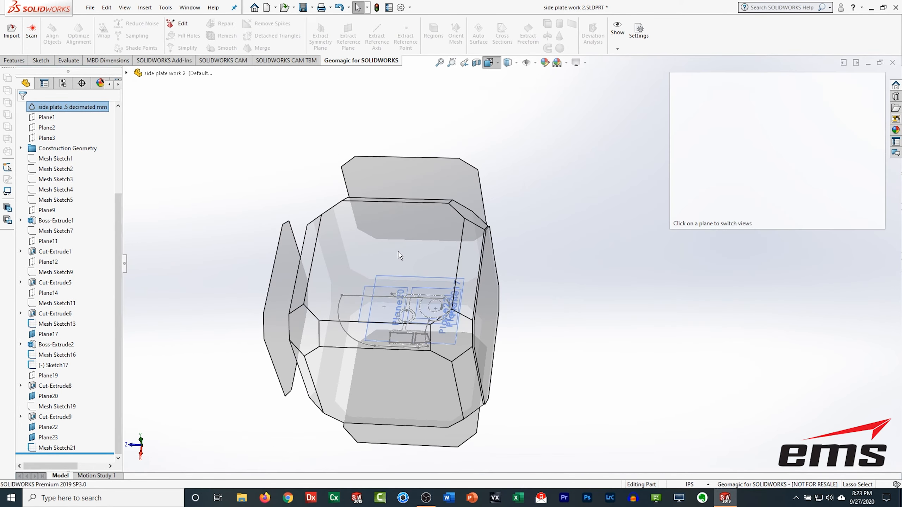
click(400, 256)
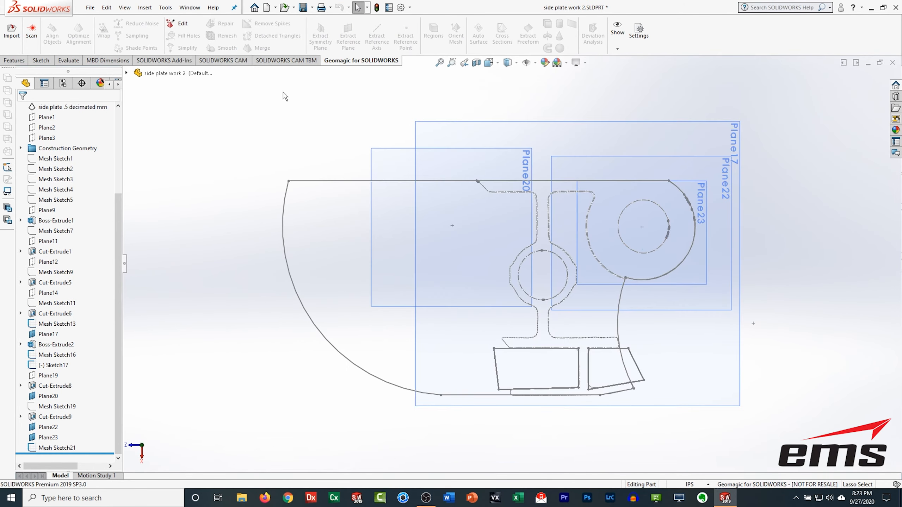
Step: Sketch a three-point perimeter circle on the new plane fitting the right boss's hole section
click(41, 60)
click(13, 32)
click(127, 73)
scroll(177, 385, down, 3)
click(173, 456)
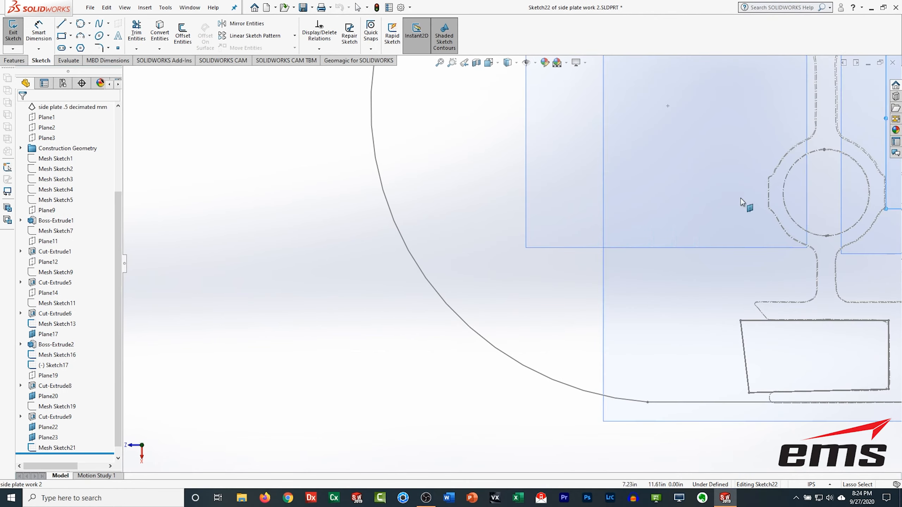
ctrl+middle_drag(708, 232, 263, 420)
click(81, 23)
click(535, 256)
click(598, 276)
click(541, 339)
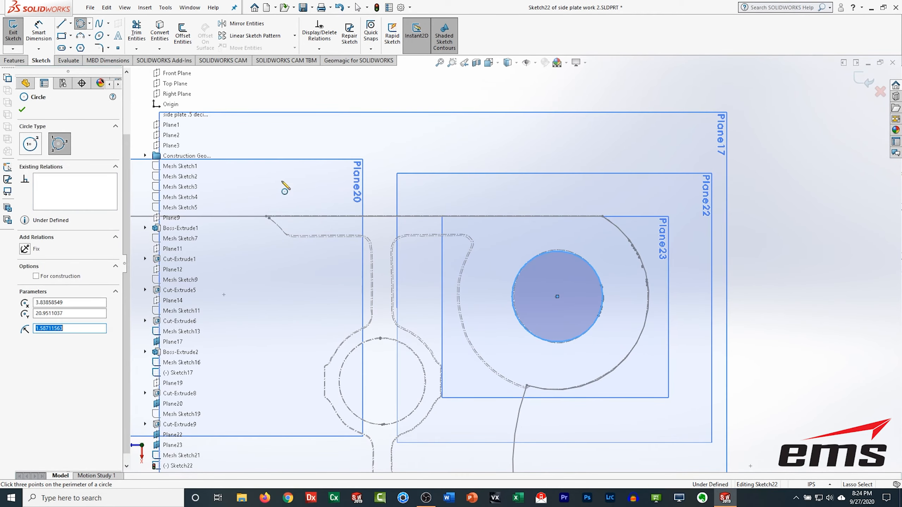
click(12, 32)
Step: Cut-extrude the circle through both directions 3 in to open the right boss's hole
click(55, 407)
middle_drag(397, 343, 408, 270)
click(13, 61)
click(139, 34)
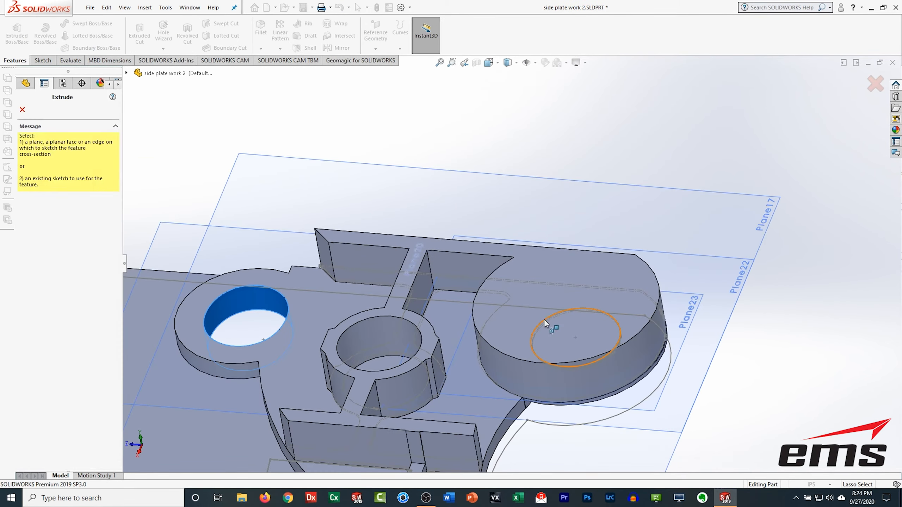
click(544, 319)
middle_drag(533, 331, 529, 295)
scroll(515, 302, down, 2)
click(21, 254)
click(22, 109)
Step: Show the scanned mesh again over the part
scroll(88, 199, up, 4)
click(66, 220)
click(77, 206)
scroll(109, 287, down, 4)
click(56, 448)
click(71, 428)
middle_drag(646, 199, 664, 254)
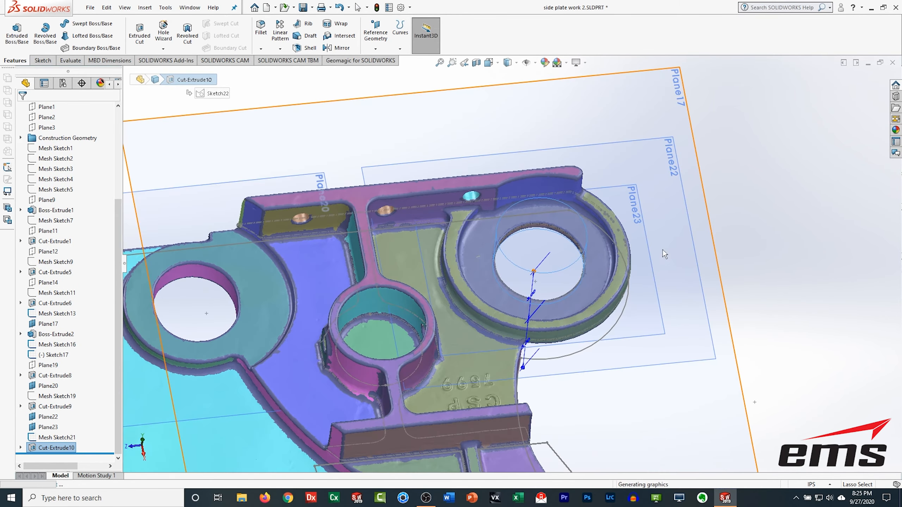
Step: Create another mesh cross-section on the right boss's reference plane
click(359, 63)
click(502, 34)
middle_drag(656, 179, 630, 236)
click(630, 235)
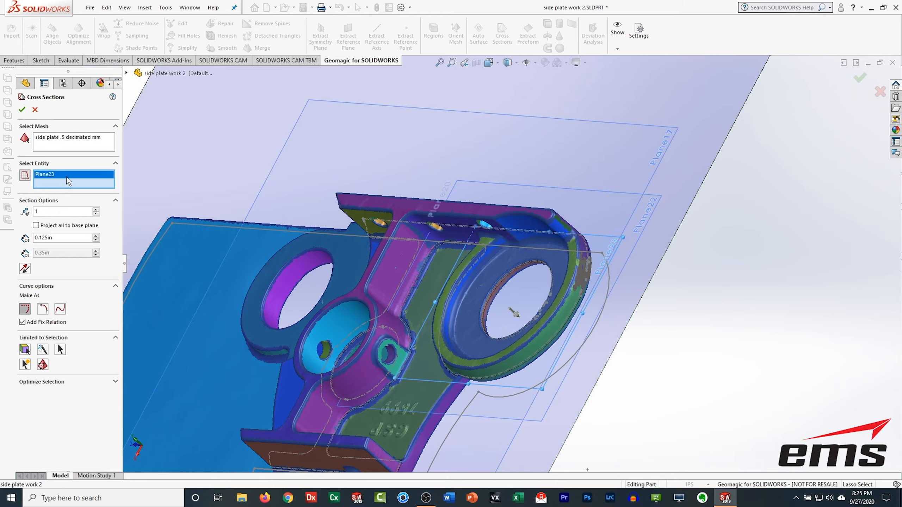
click(652, 212)
middle_drag(402, 277, 480, 283)
click(23, 111)
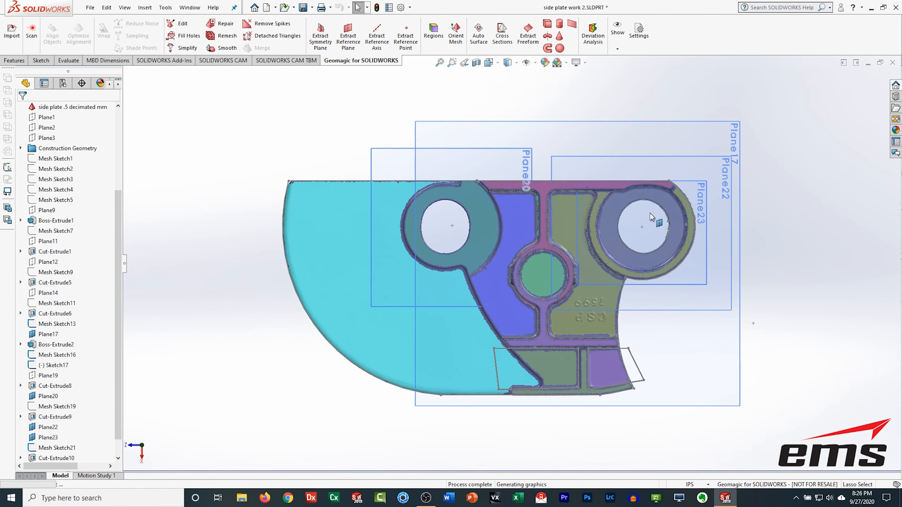
Step: Start a sketch on the right boss's plane and draw a horizontal line along the top edge of the inner pocket
click(613, 198)
click(635, 188)
scroll(635, 193, down, 8)
scroll(518, 240, up, 2)
drag(119, 378, 118, 395)
click(56, 437)
click(80, 414)
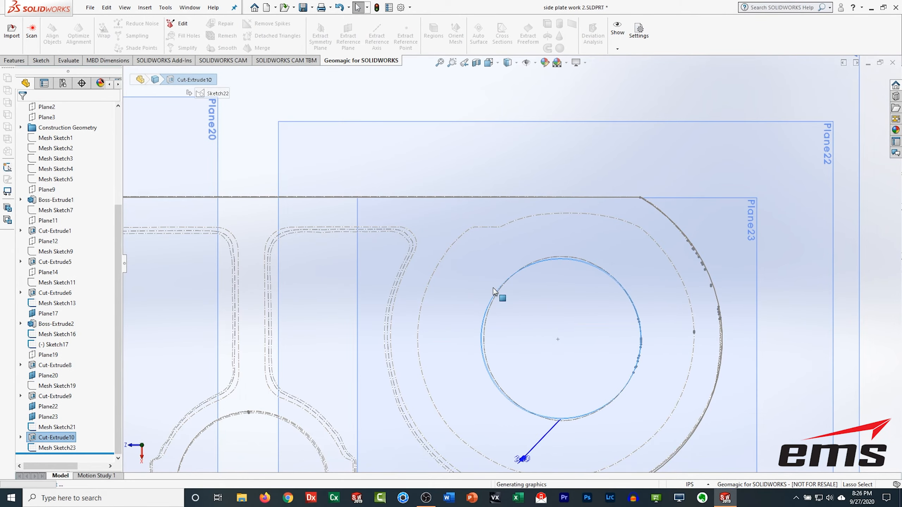
click(41, 60)
click(13, 29)
click(126, 74)
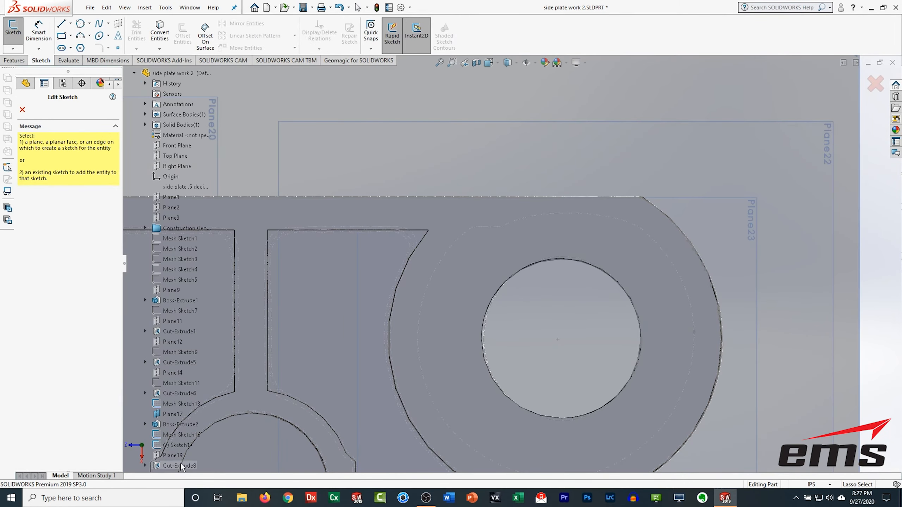
scroll(178, 445, down, 3)
click(178, 435)
mouse_move(353, 355)
middle_down()
mouse_move(571, 313)
mouse_move(569, 365)
mouse_move(546, 388)
middle_up()
click(489, 63)
click(396, 211)
click(395, 227)
scroll(657, 227, down, 5)
click(62, 23)
click(391, 157)
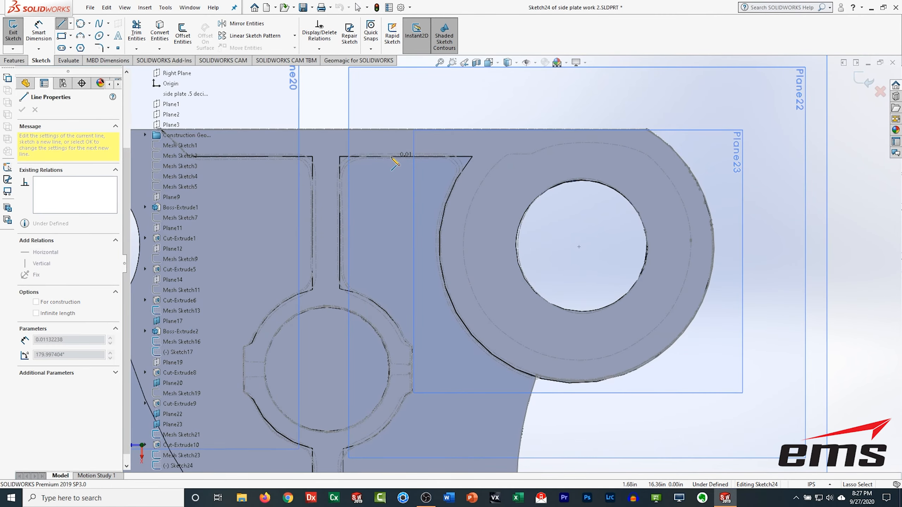
click(504, 157)
click(509, 154)
click(540, 154)
key(Escape)
Step: Show the mesh and draw a diagonal line across the right boss's upper-right corner
middle_drag(314, 355, 305, 302)
scroll(61, 220, up, 5)
click(59, 219)
click(73, 204)
click(469, 318)
click(481, 304)
click(489, 62)
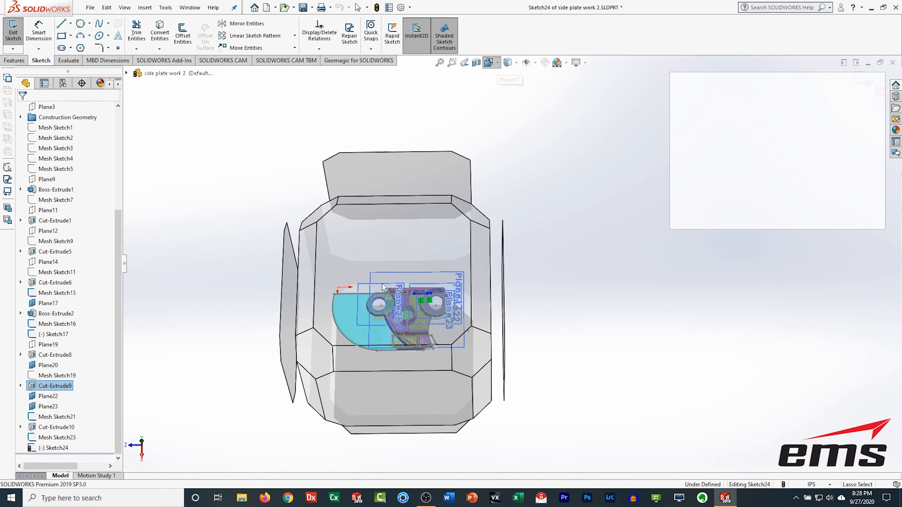
click(387, 261)
scroll(604, 245, down, 5)
scroll(321, 101, up, 1)
click(62, 24)
click(562, 212)
click(603, 165)
key(Escape)
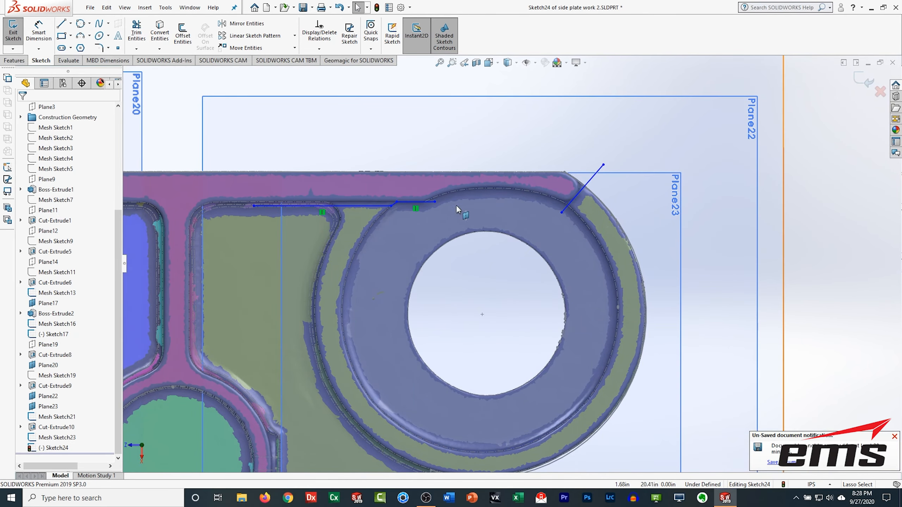
Step: Draw a three-point arc along the boss's upper rim from the horizontal line to the diagonal line
scroll(439, 191, down, 4)
click(419, 214)
click(80, 36)
click(408, 214)
click(711, 219)
click(559, 184)
scroll(428, 255, up, 4)
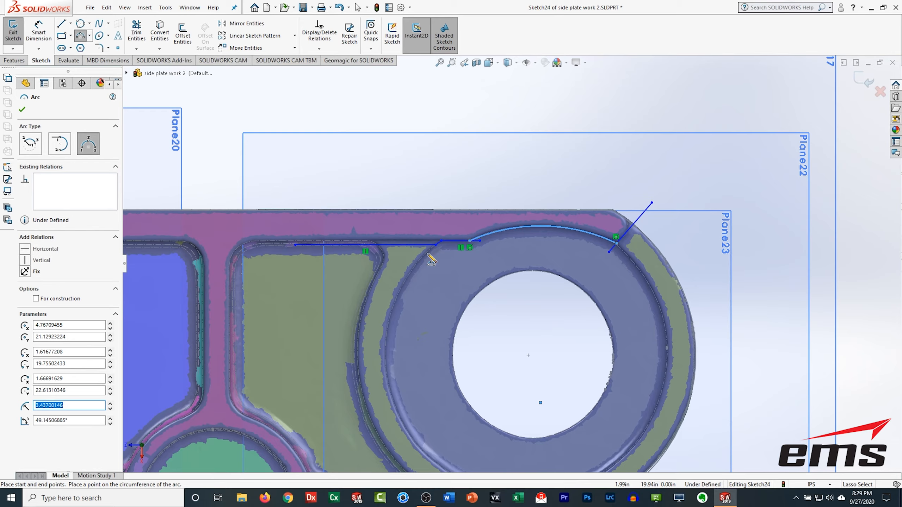
Step: Draw lines down from the horizontal line and across beneath the boss to enclose the outline
click(62, 24)
scroll(436, 312, up, 3)
click(417, 237)
click(420, 415)
click(676, 420)
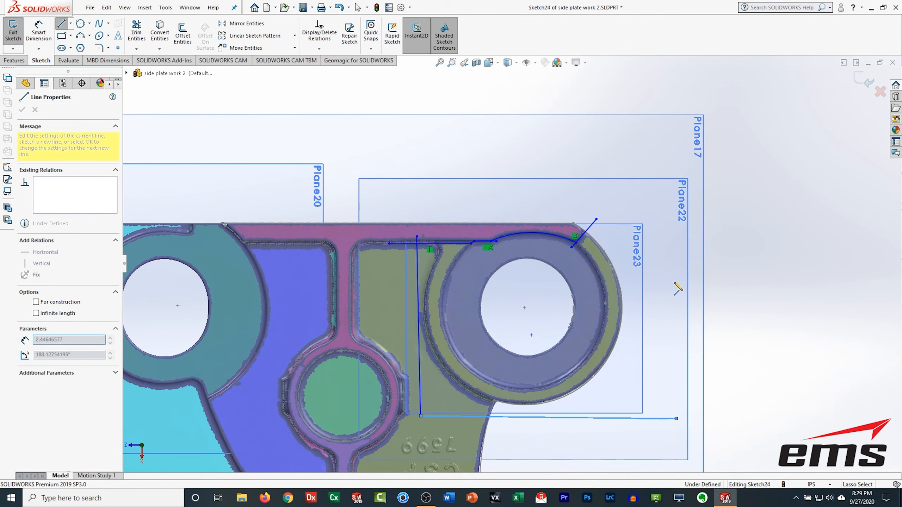
click(657, 209)
click(596, 219)
Step: Delete an unwanted segment of the outline near the arc
scroll(424, 253, down, 5)
right_click(471, 229)
click(471, 119)
key(Escape)
right_click(476, 227)
click(495, 334)
click(546, 226)
key(Delete)
Step: Trim the excess line segments where the arc meets the lines
click(137, 32)
click(30, 274)
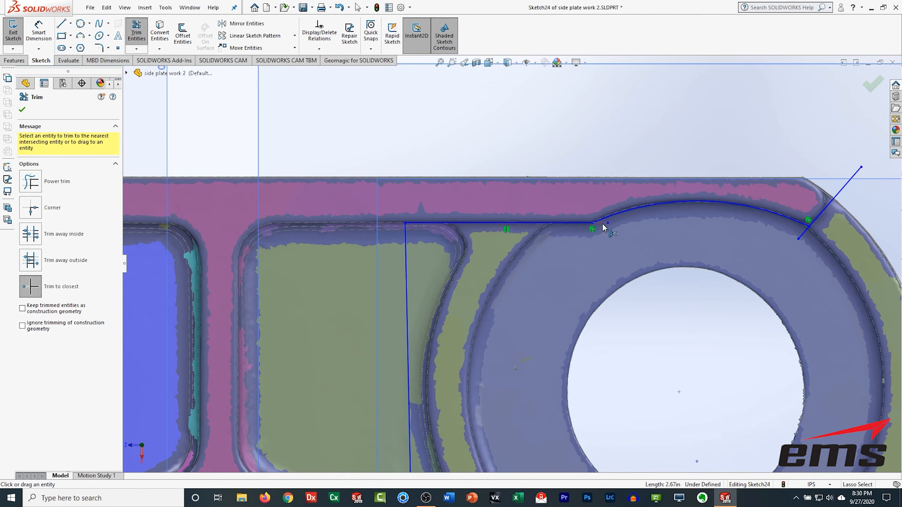
click(602, 223)
click(803, 234)
Step: Draw a short connecting line at the arc's end and exit the sketch
scroll(618, 281, up, 5)
click(62, 23)
click(637, 222)
click(698, 212)
click(13, 31)
Step: Hide the mesh and cut-extrude the new outline blind 3 in in the reversed direction
middle_drag(405, 343, 397, 214)
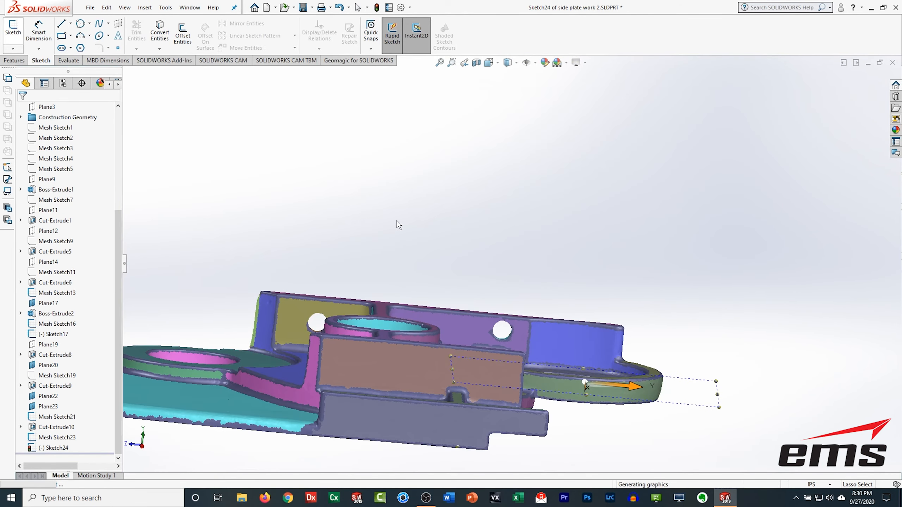
click(53, 427)
click(57, 409)
click(15, 61)
click(139, 34)
click(704, 406)
click(24, 165)
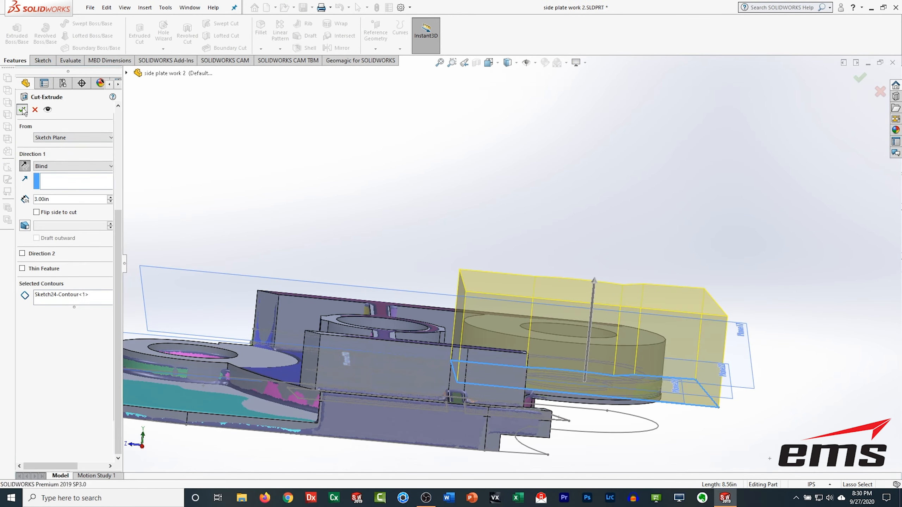
click(22, 109)
Step: Hide the reference planes around the right boss
right_click(296, 173)
click(488, 62)
click(495, 257)
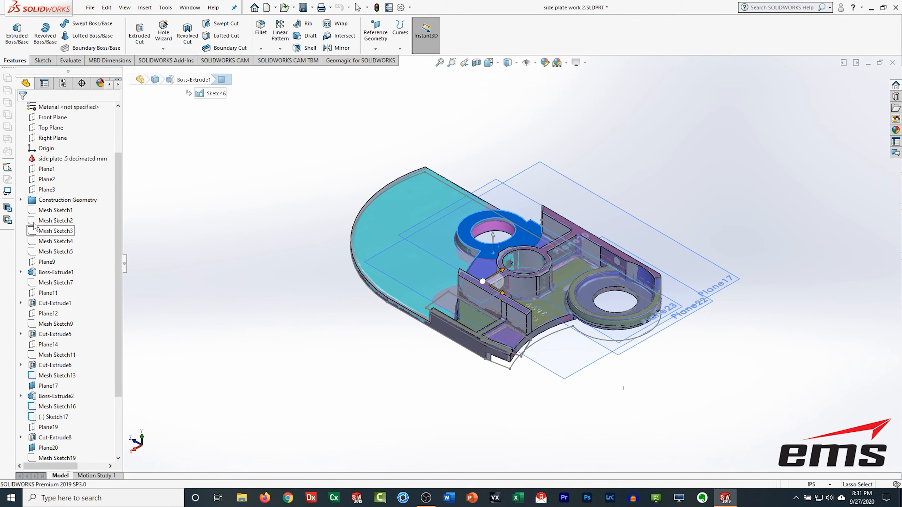
click(48, 385)
ctrl+click(47, 448)
click(205, 367)
scroll(45, 451, down, 3)
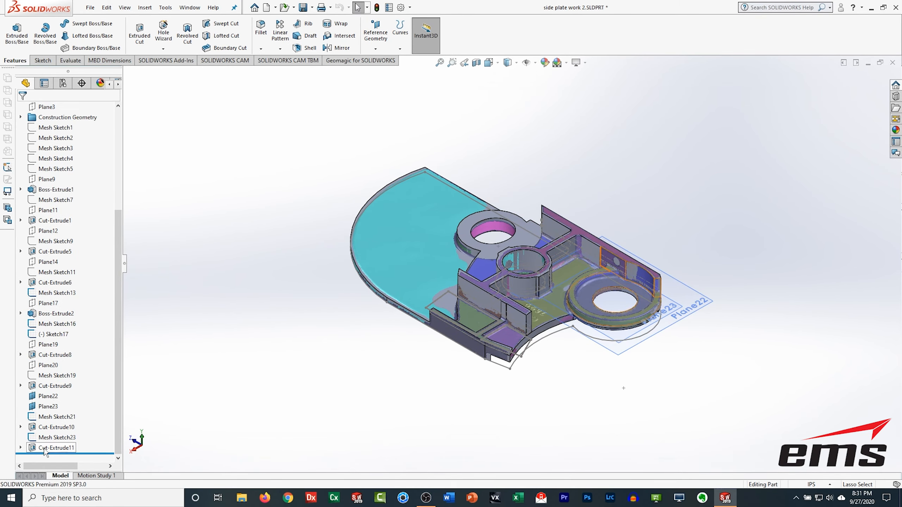
click(370, 398)
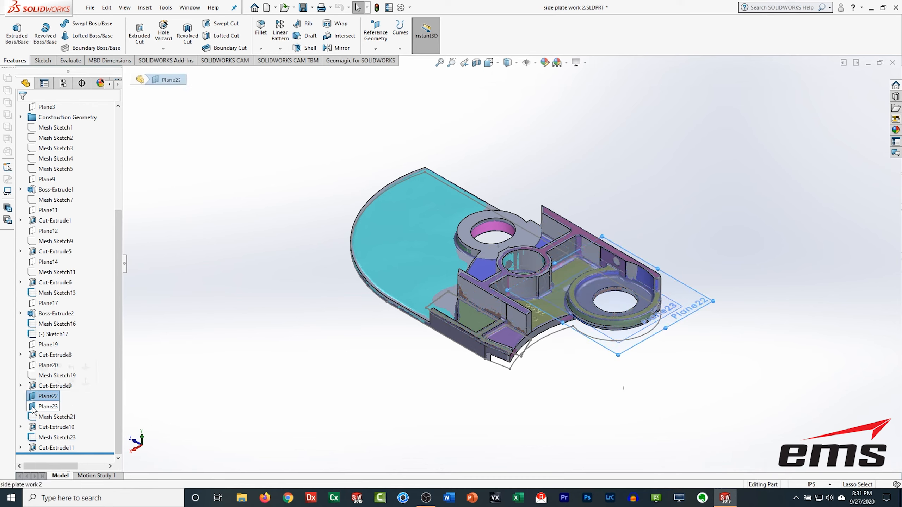
ctrl+click(33, 407)
key(Escape)
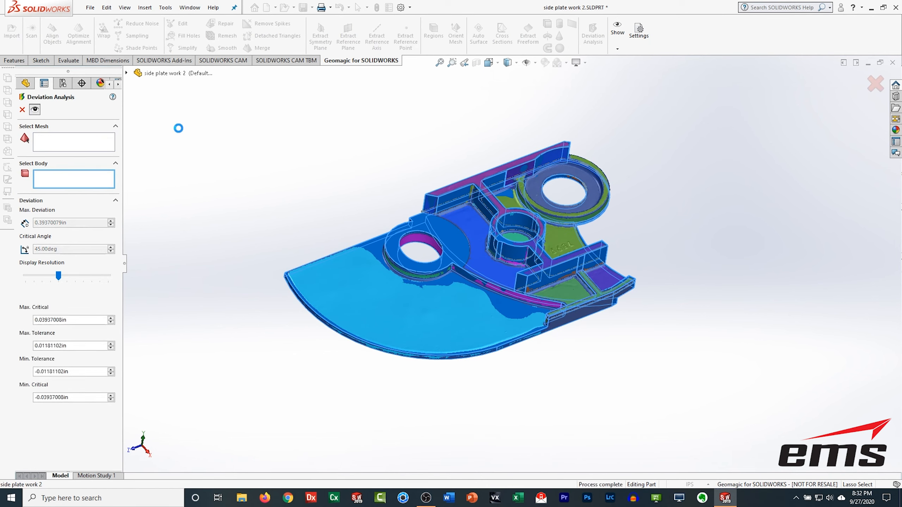
Step: Close the deviation analysis and hide the scanned mesh body 'side plate .5 decimated mm'
click(22, 110)
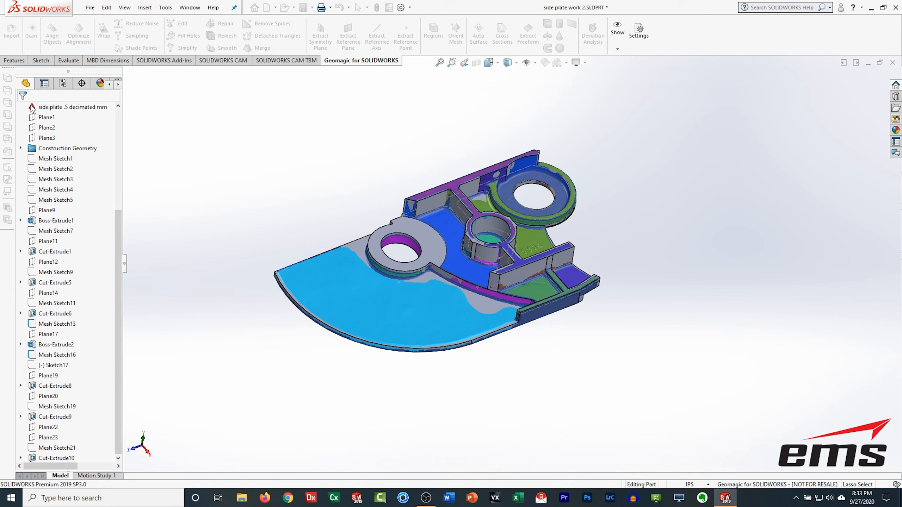
scroll(32, 110, down, 1)
click(32, 110)
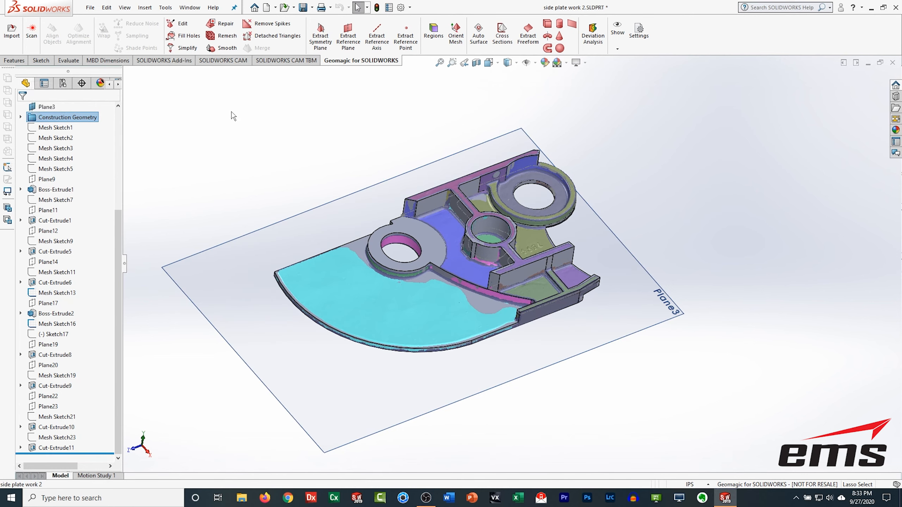
drag(116, 226, 114, 116)
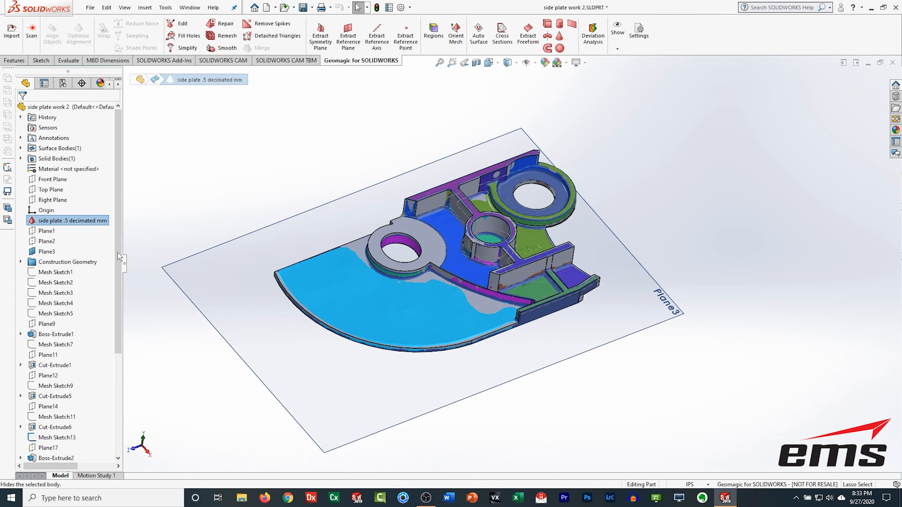
Step: Hide Plane3 so only the solid side plate remains visible
right_click(224, 265)
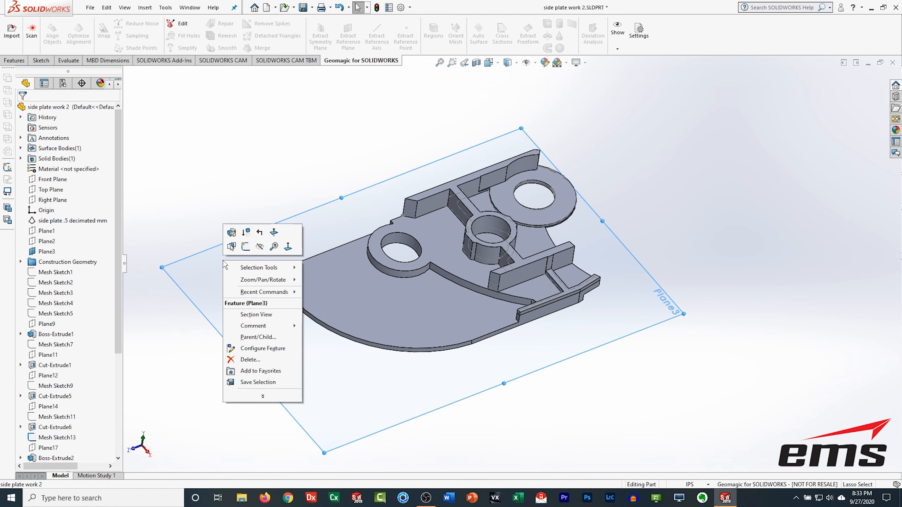
click(260, 247)
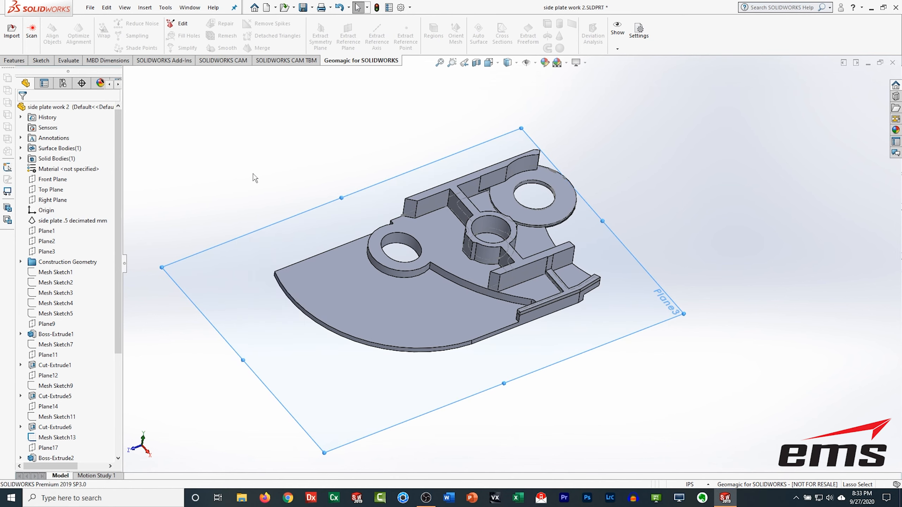
right_click(482, 257)
click(505, 244)
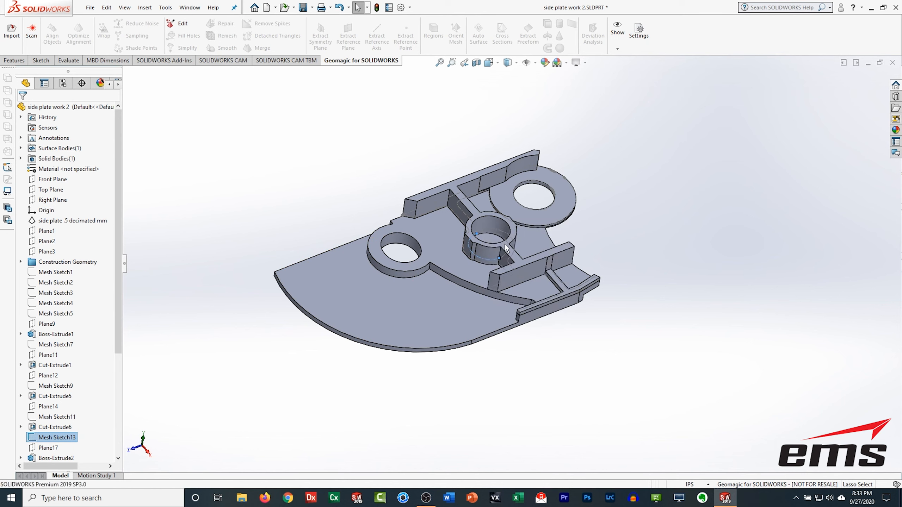